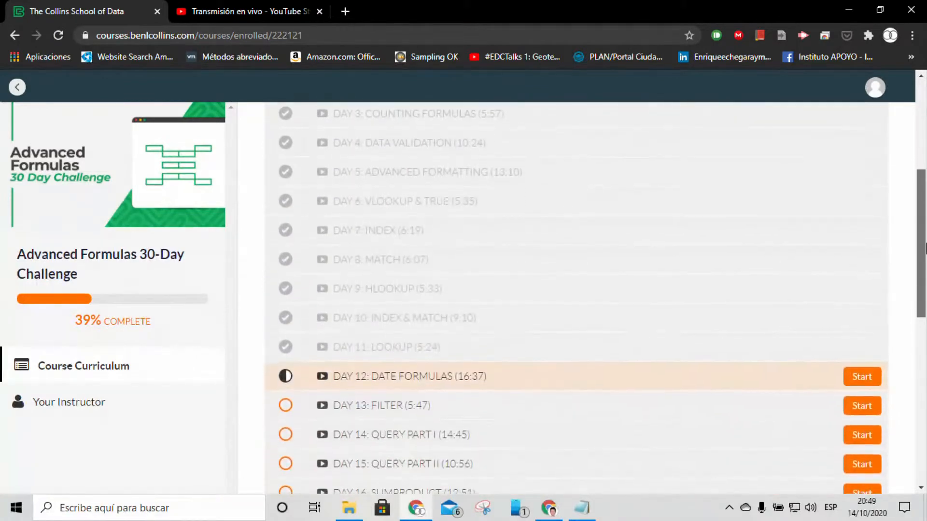
# Open the Day 12: Date Formulas lecture and set its video quality to 1080p.
pyautogui.click(859, 241)
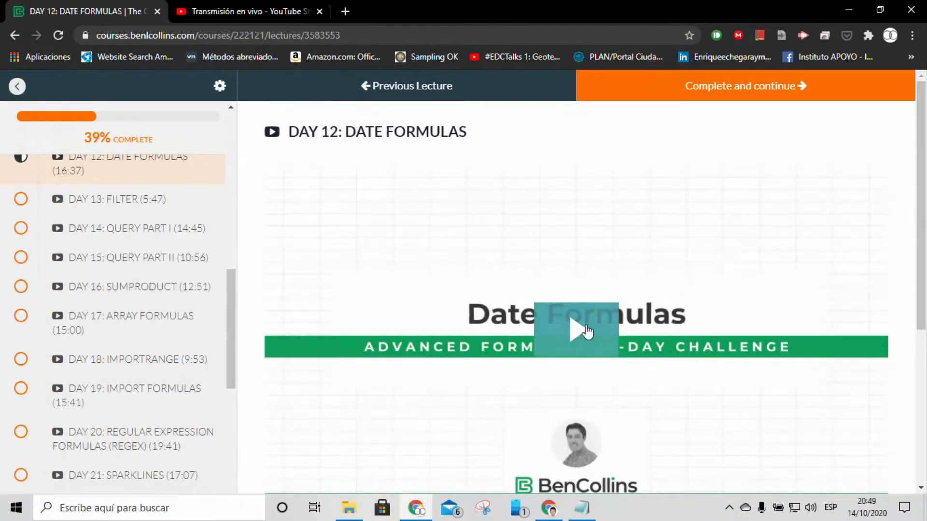
pyautogui.scroll(-4, 579, 331)
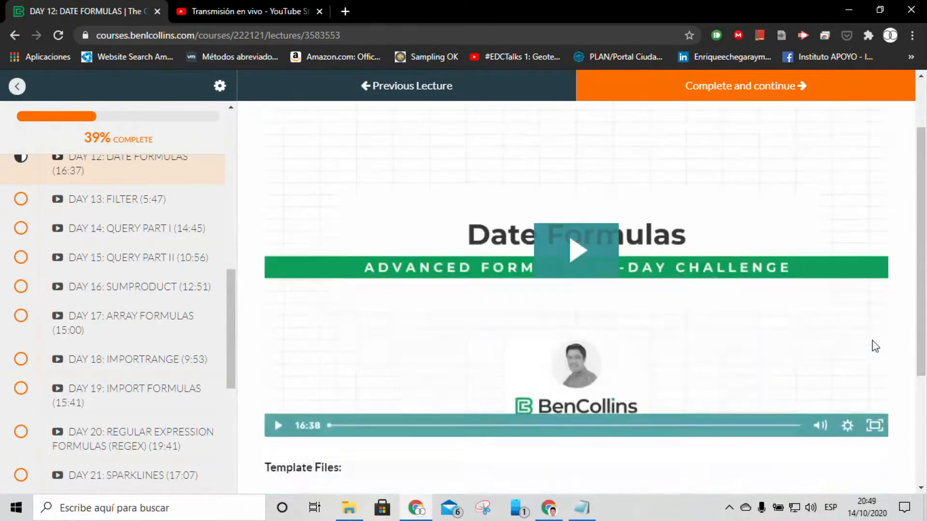
pyautogui.scroll(1, 815, 346)
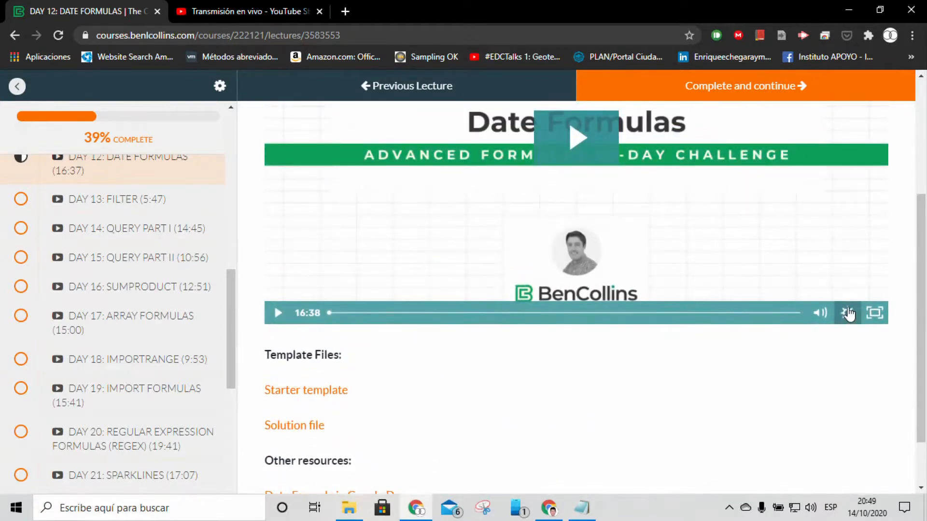
pyautogui.click(848, 313)
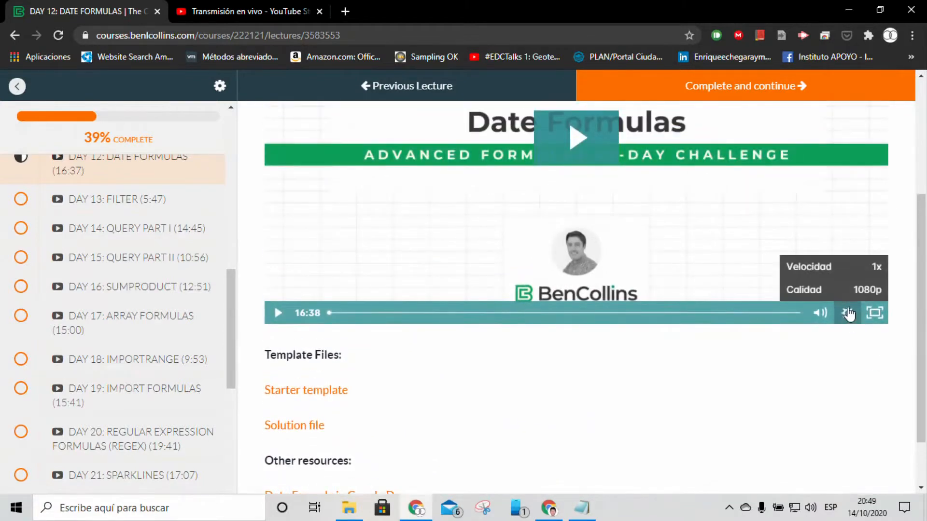
pyautogui.click(825, 293)
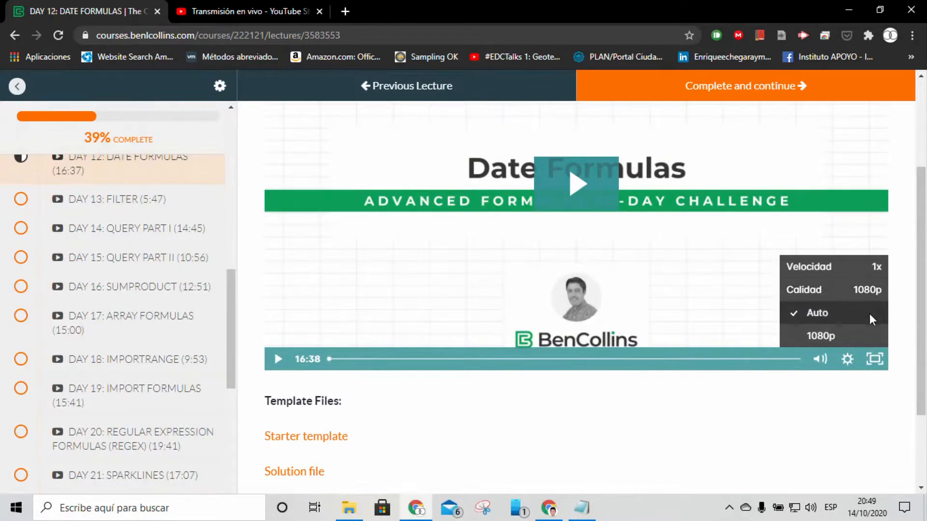
pyautogui.click(824, 334)
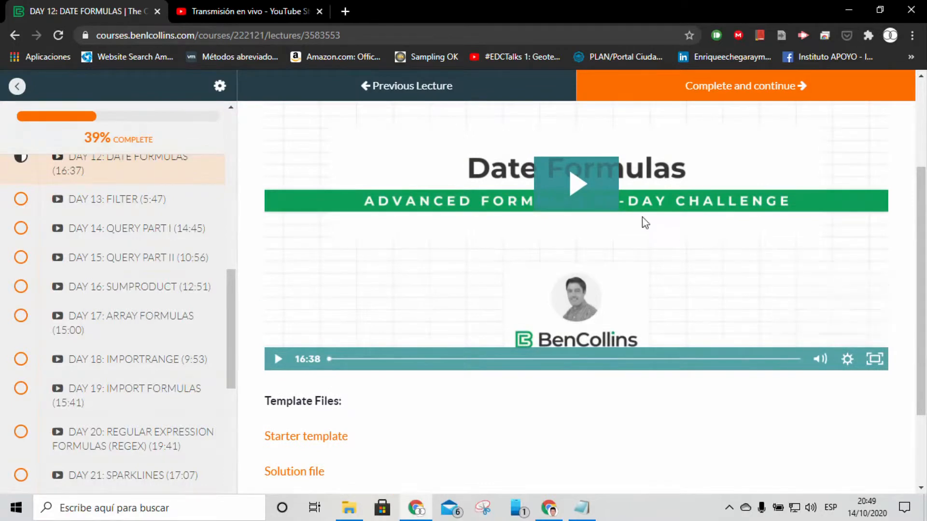
# Play the Date Formulas lecture video in full screen.
pyautogui.click(582, 190)
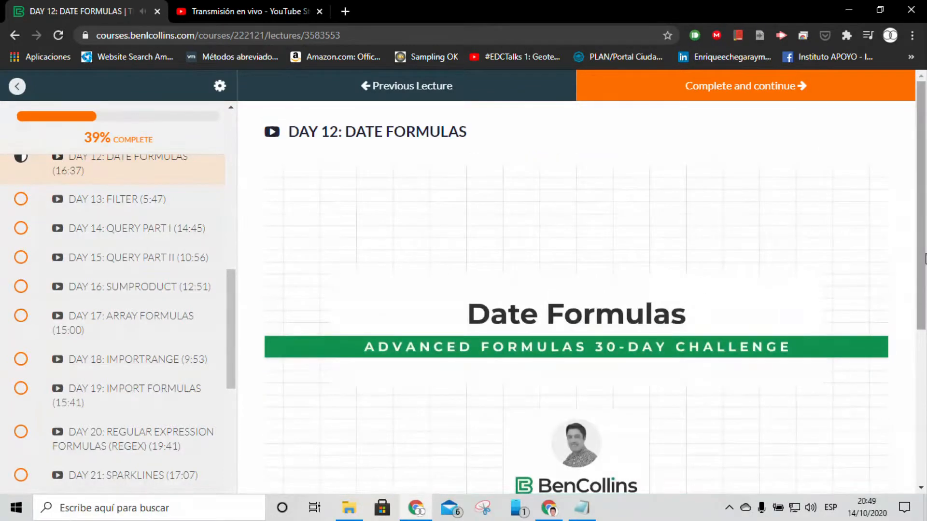
pyautogui.scroll(-2, 924, 272)
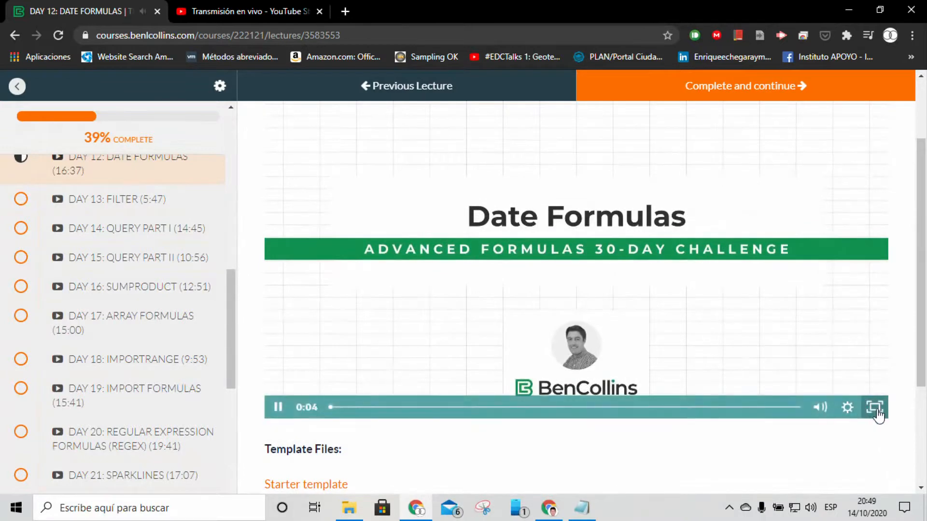
pyautogui.click(875, 407)
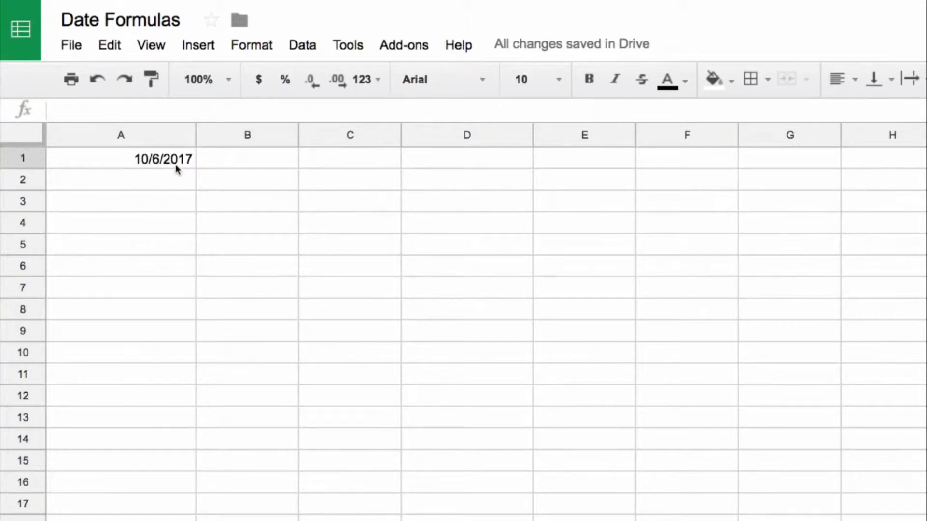
# Try subtracting one day from the date with =A1-1 in cell B1, and clear that cell again.
pyautogui.click(263, 165)
pyautogui.write('=A1')
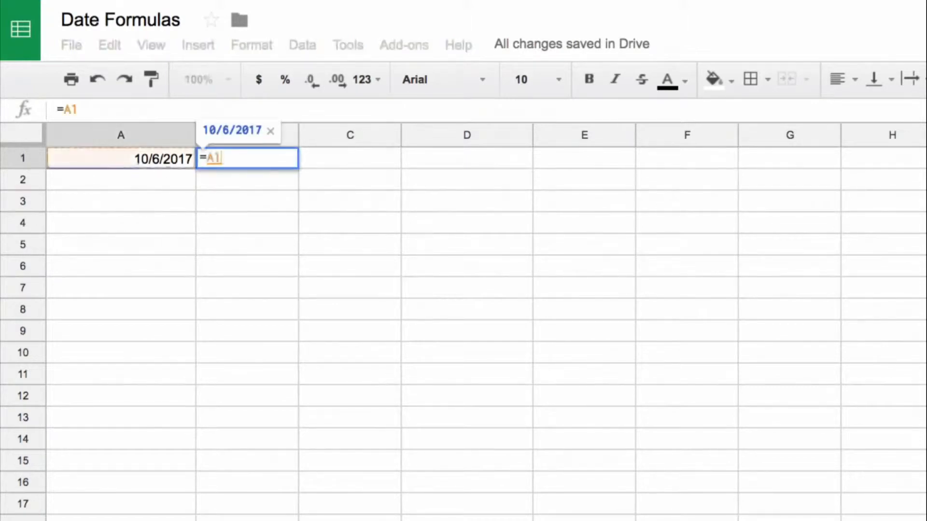
pyautogui.write('-1')
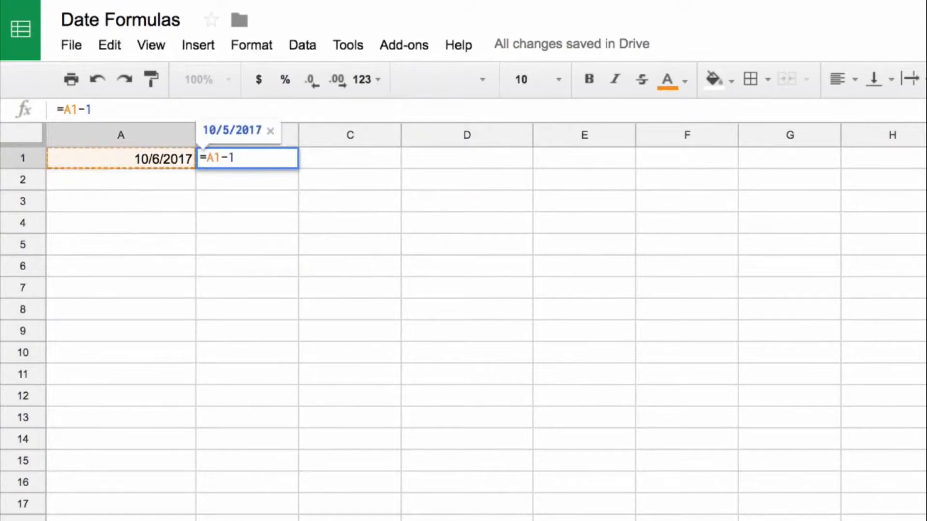
pyautogui.press('Return')
pyautogui.press('Up')
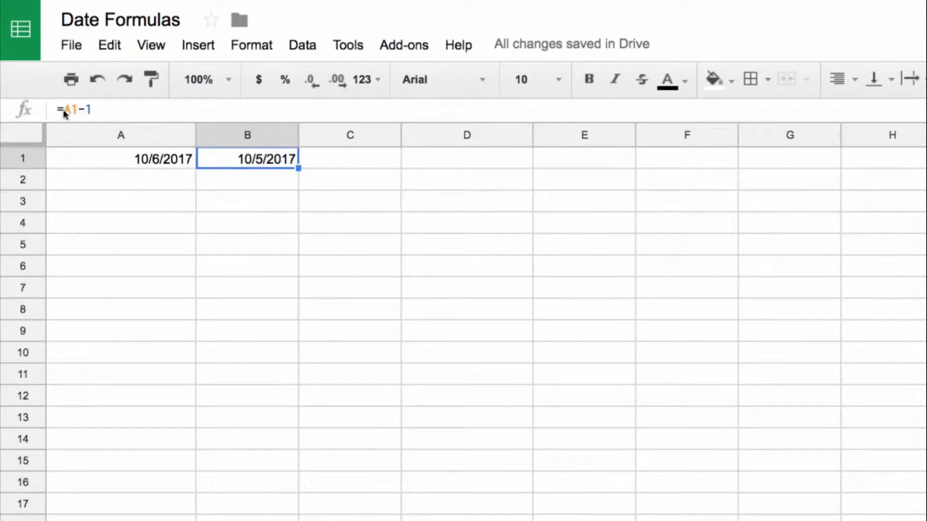
pyautogui.press('Delete')
# Fill the date in A1 down through A4 and format cell A2 as Date time.
pyautogui.press('Left')
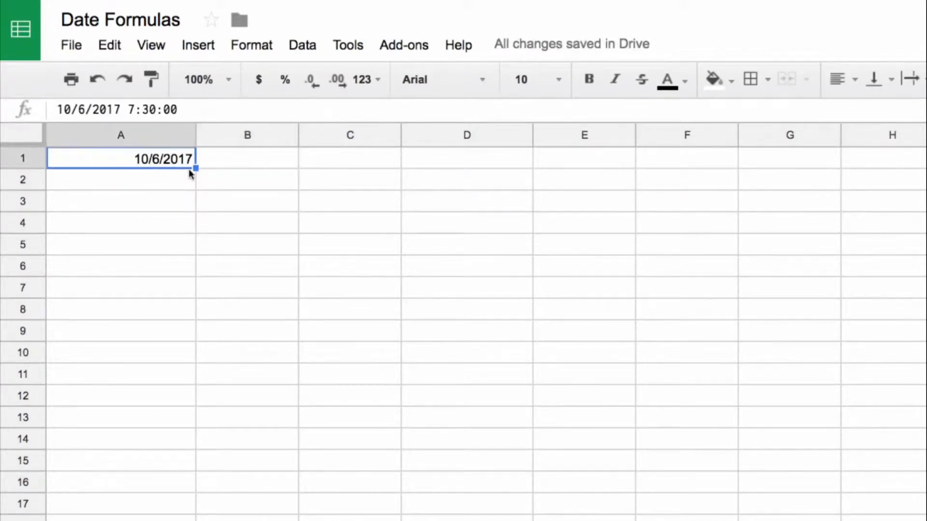
pyautogui.moveTo(193, 170); pyautogui.dragTo(186, 225)
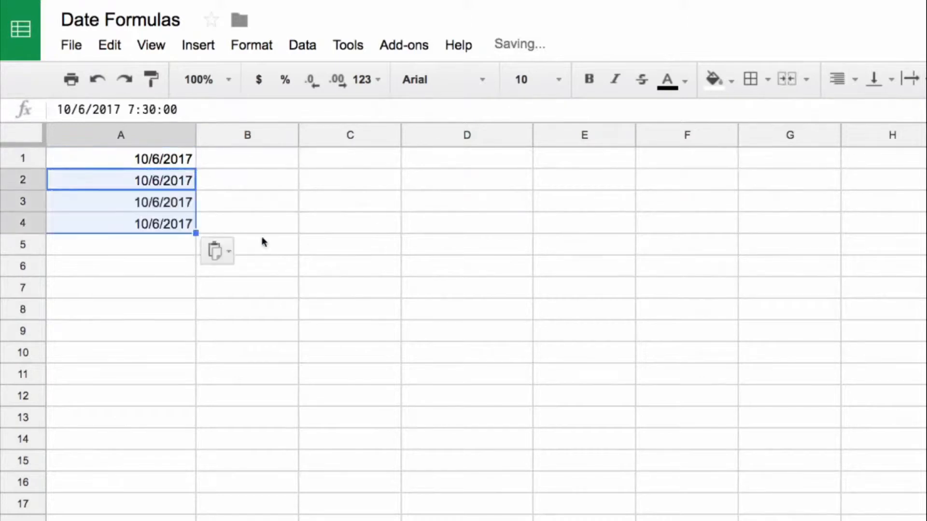
pyautogui.click(172, 182)
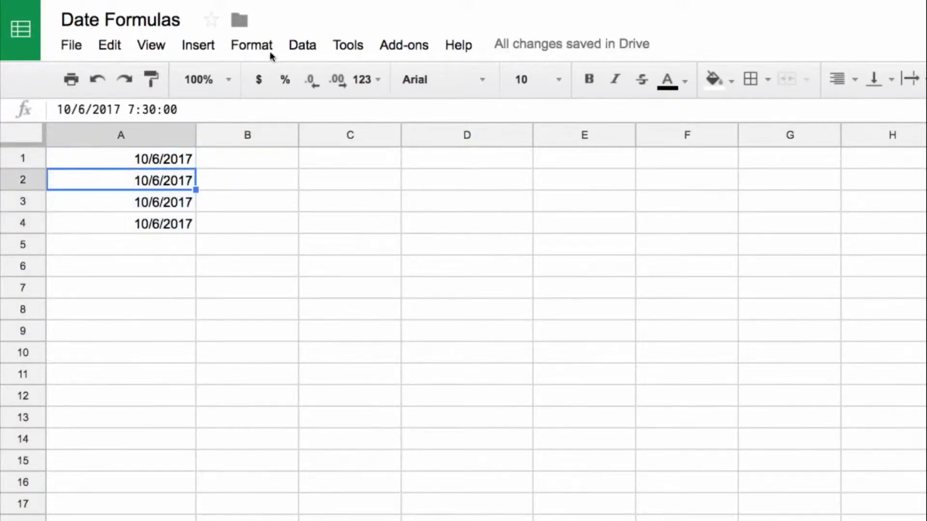
pyautogui.click(358, 80)
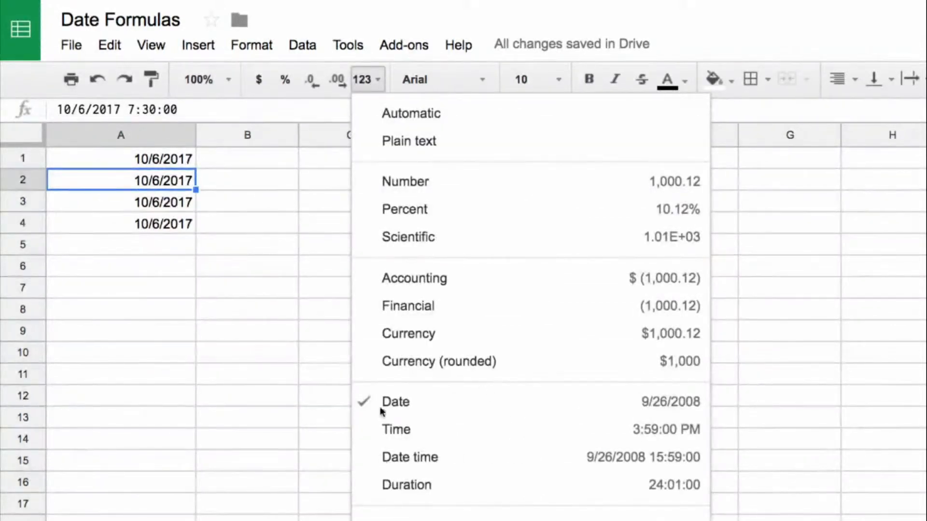
pyautogui.click(395, 458)
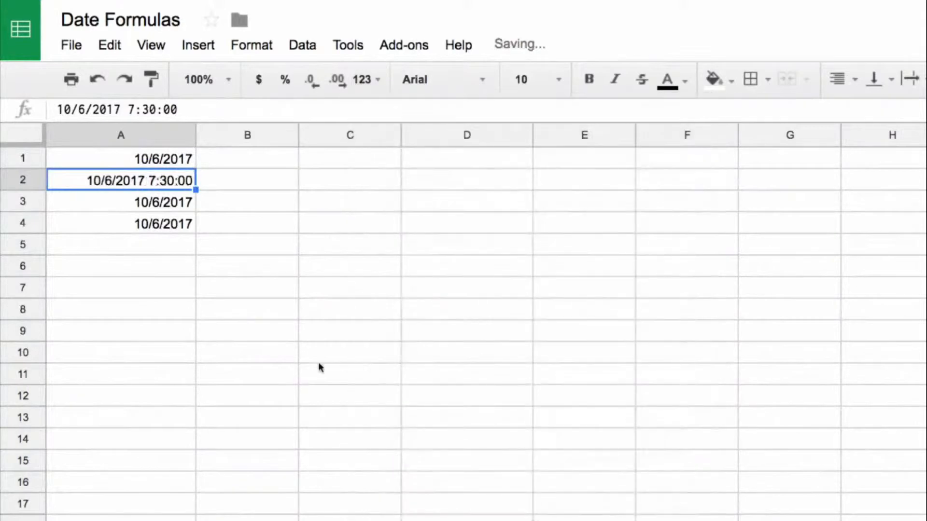
# Compare the underlying values of A1 and A2, and format cell A3 as Number.
pyautogui.keyDown('shift'); pyautogui.click(167, 162); pyautogui.keyUp('shift')
pyautogui.click(172, 182)
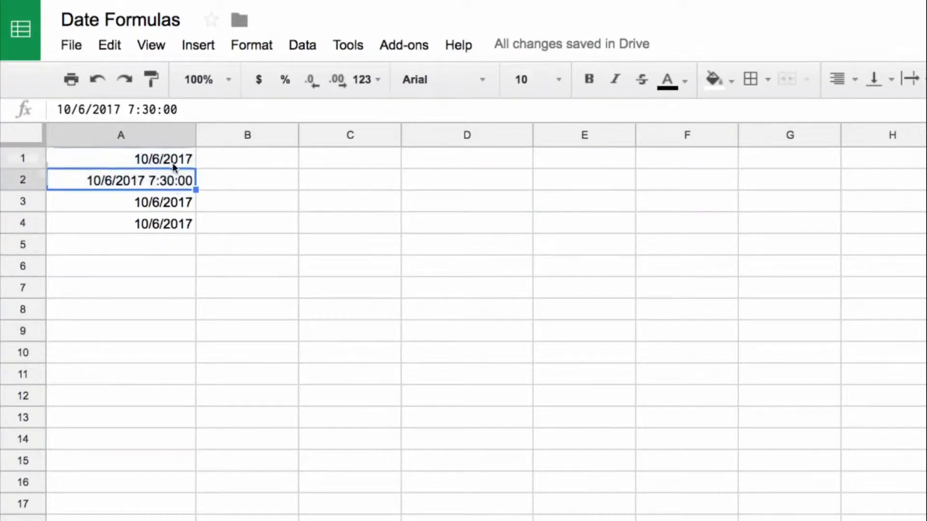
pyautogui.click(173, 201)
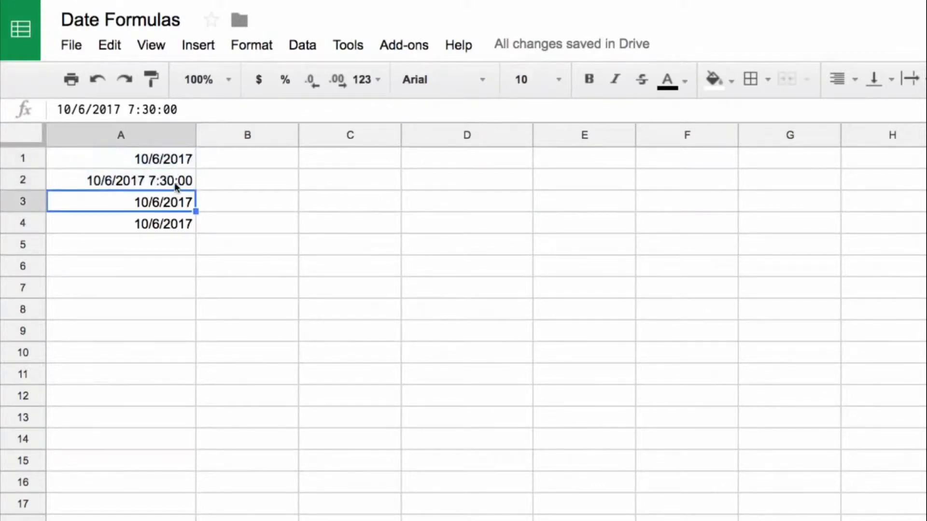
pyautogui.click(363, 79)
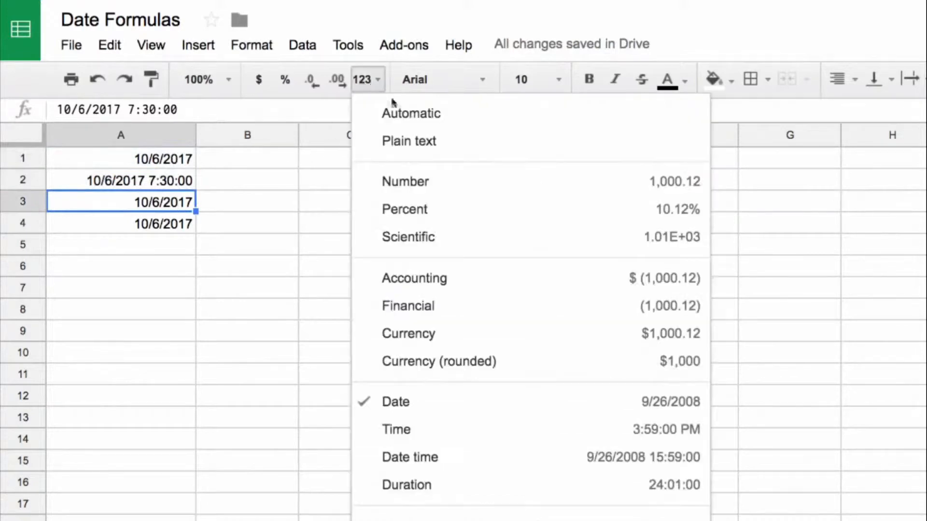
pyautogui.click(414, 182)
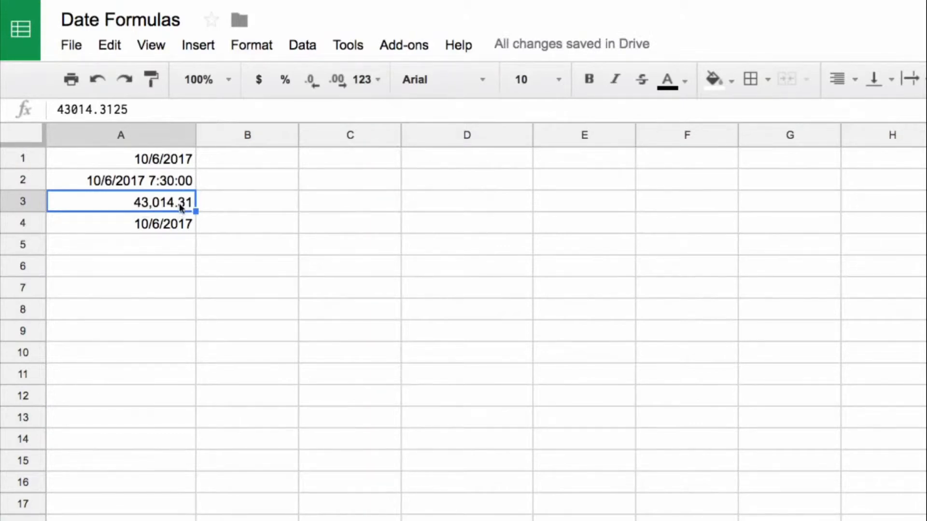
# Format cell A4 as Number with no decimal places.
pyautogui.click(171, 224)
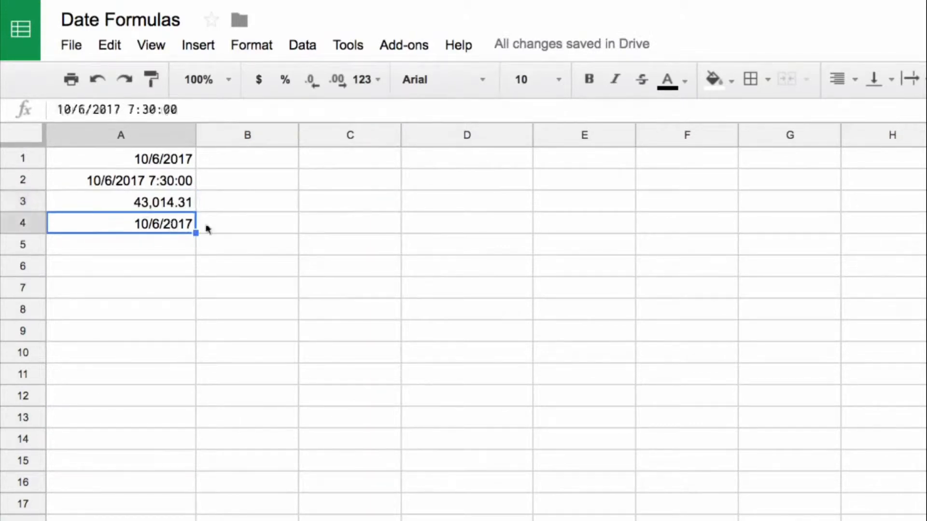
pyautogui.click(366, 79)
pyautogui.click(424, 182)
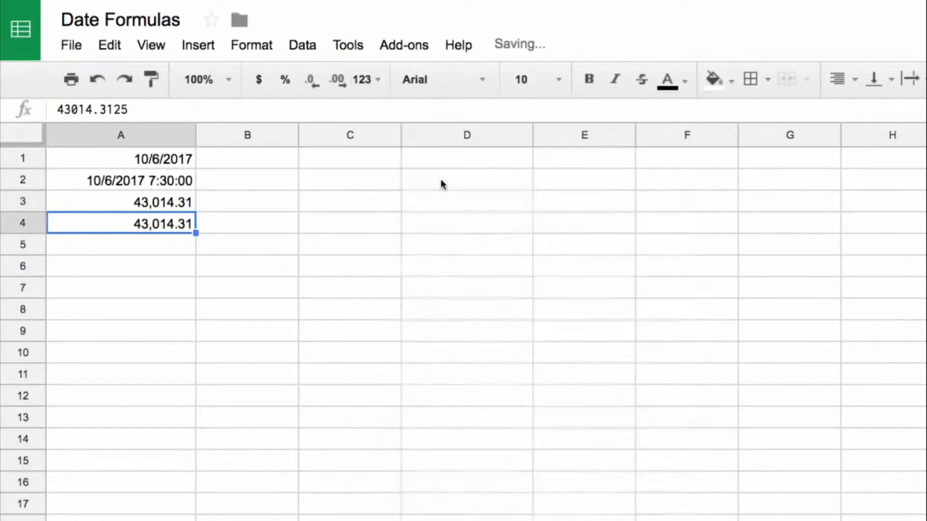
pyautogui.click(311, 80)
pyautogui.click(311, 80)
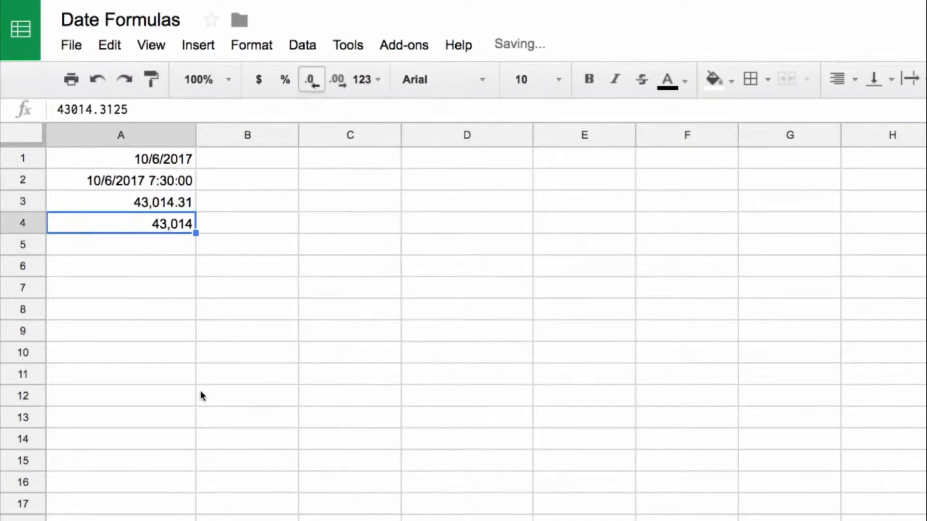
pyautogui.click(143, 303)
# Enter the formula =A1-1 in cell C1 to subtract one day from the date in A1.
pyautogui.moveTo(166, 227); pyautogui.dragTo(164, 159)
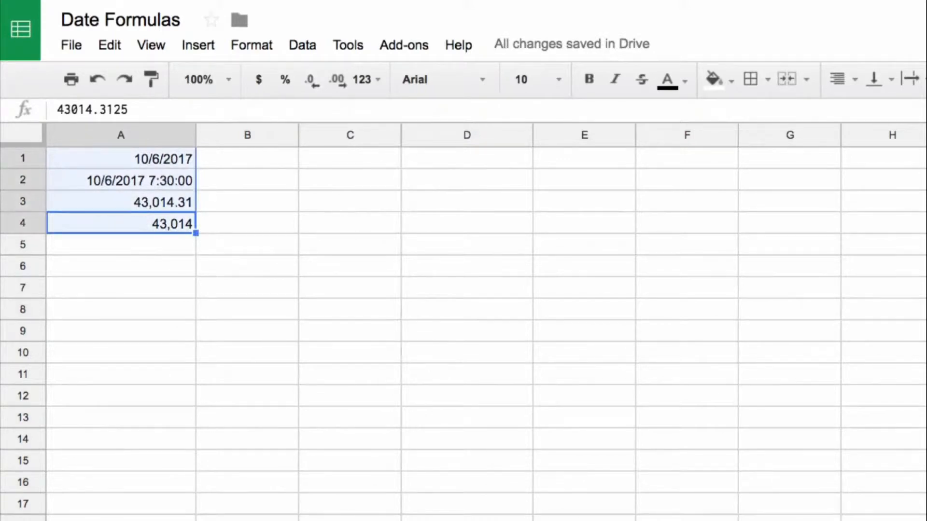
pyautogui.click(326, 167)
pyautogui.write('=')
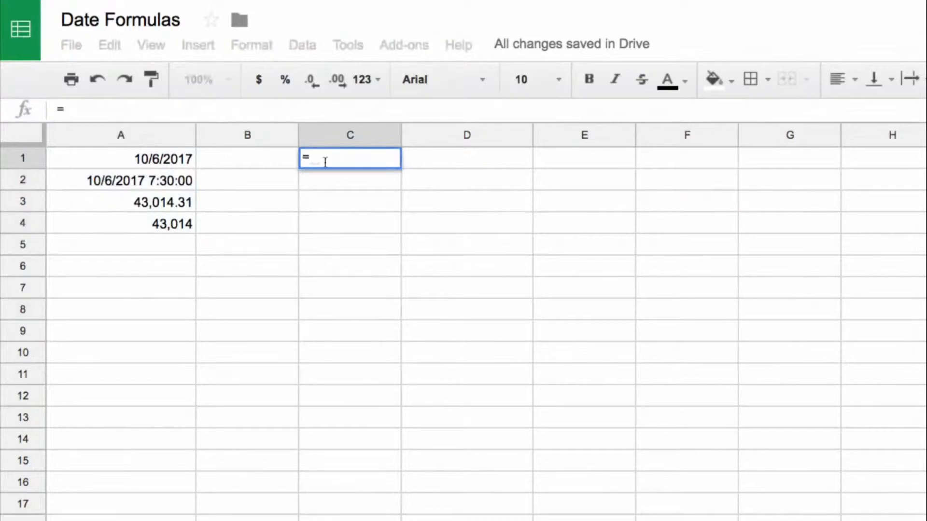
pyautogui.write('A1-1')
pyautogui.press('Return')
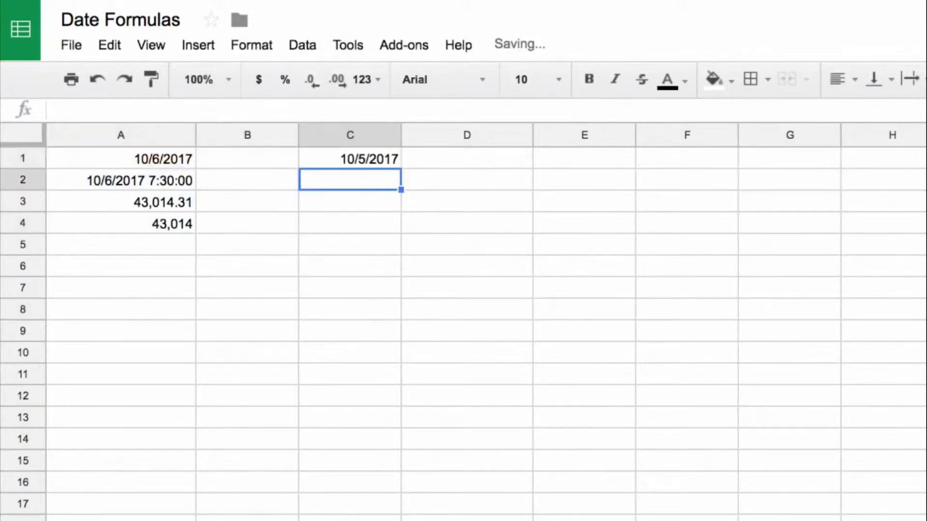
# Copy the formula in C1 into cells C2, C3 and C4.
pyautogui.press('Up')
pyautogui.hotkey('ctrl', 'c')
pyautogui.press('Down')
pyautogui.hotkey('ctrl', 'v')
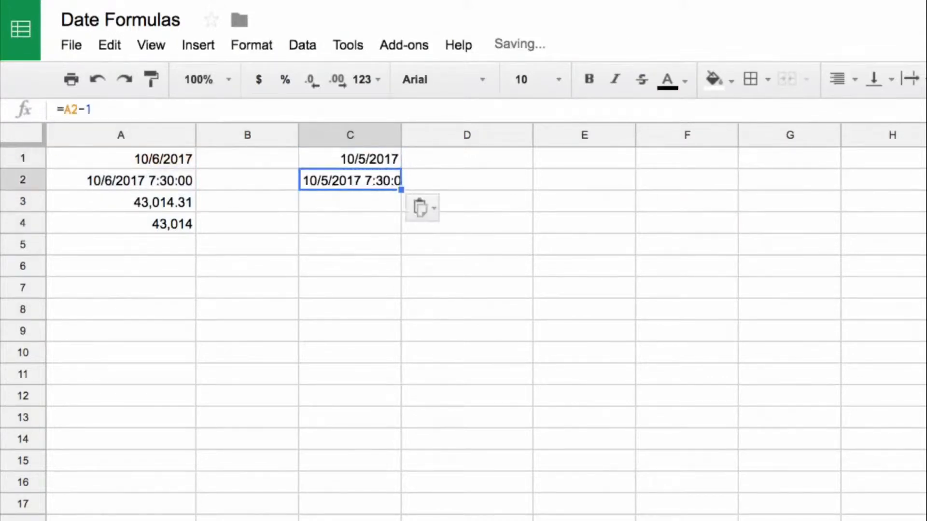
pyautogui.press('Down')
pyautogui.hotkey('ctrl', 'v')
pyautogui.press('Down')
pyautogui.hotkey('ctrl', 'v')
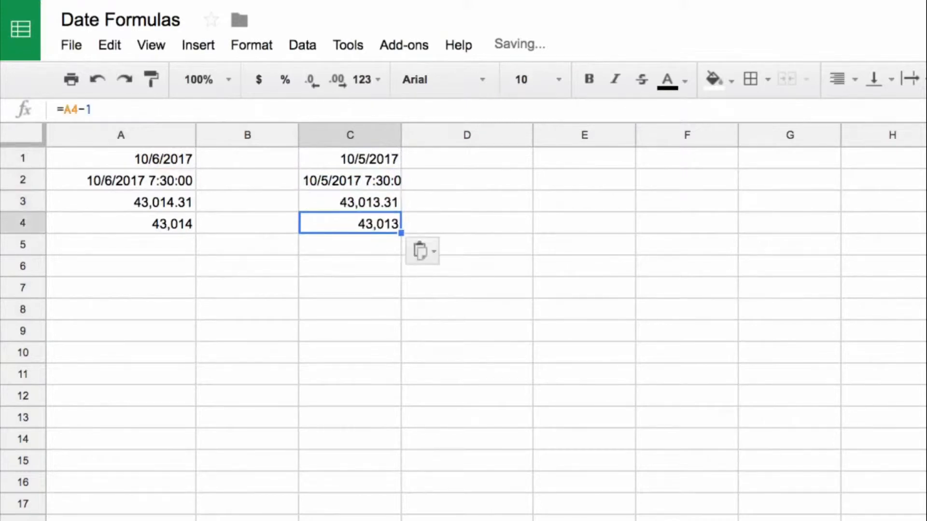
# Format the results in C1:C4 as Date.
pyautogui.hotkey('shift', 'Up')
pyautogui.hotkey('shift', 'Up')
pyautogui.hotkey('shift', 'Up')
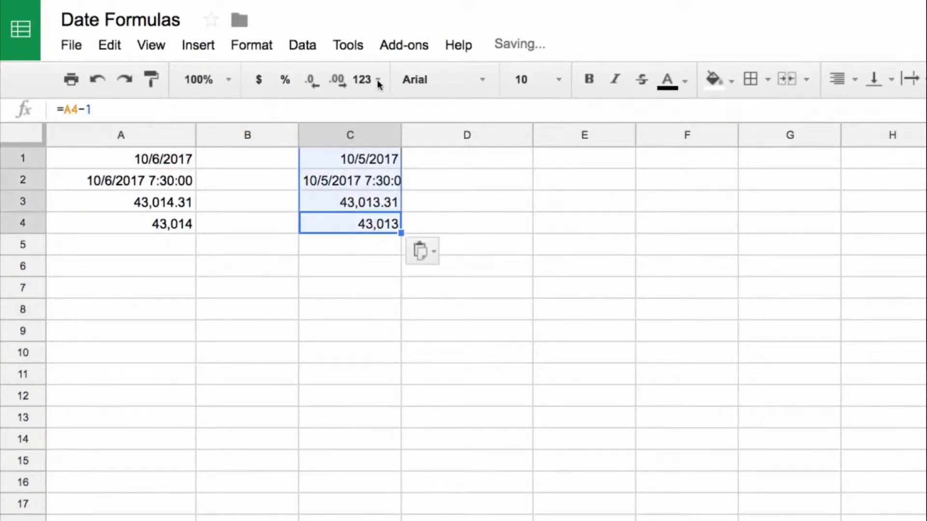
pyautogui.click(421, 81)
pyautogui.click(385, 82)
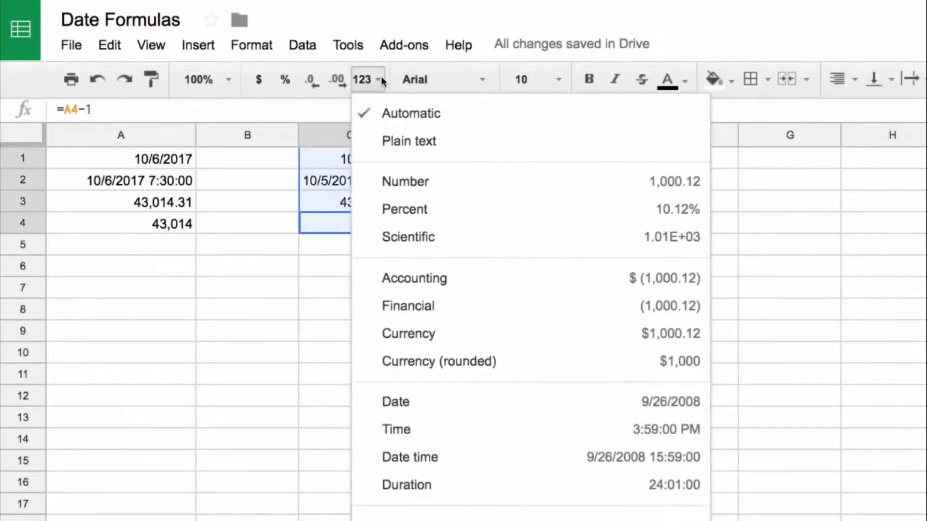
pyautogui.click(494, 401)
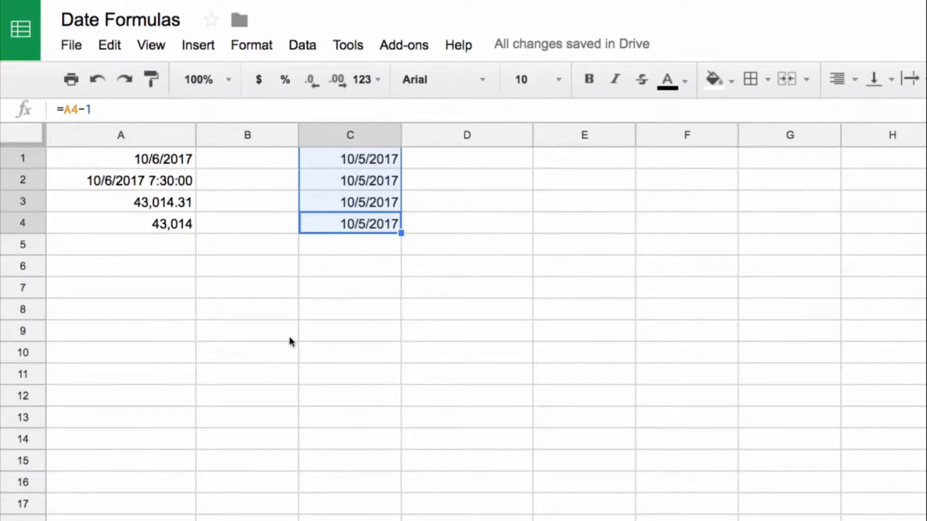
pyautogui.click(189, 289)
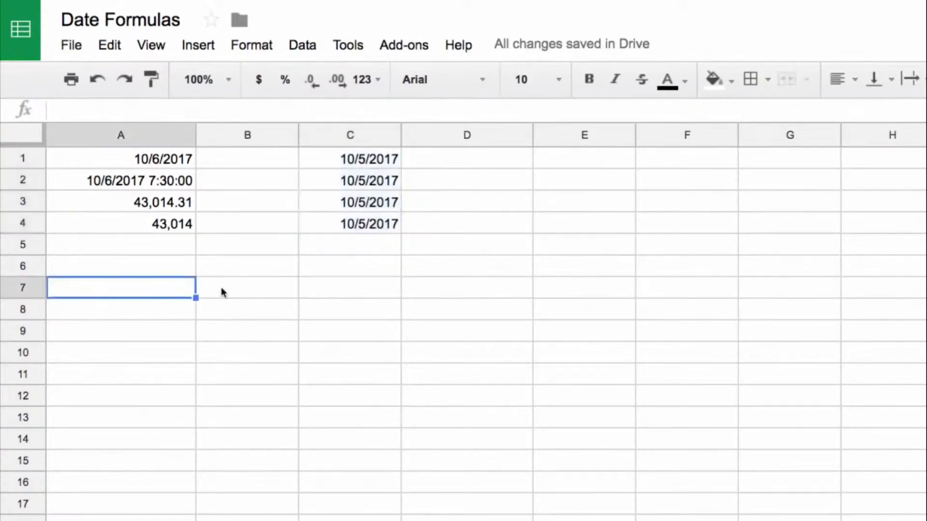
# Copy the whole-number part 43014 of the value in A3 into cell A6.
pyautogui.click(170, 204)
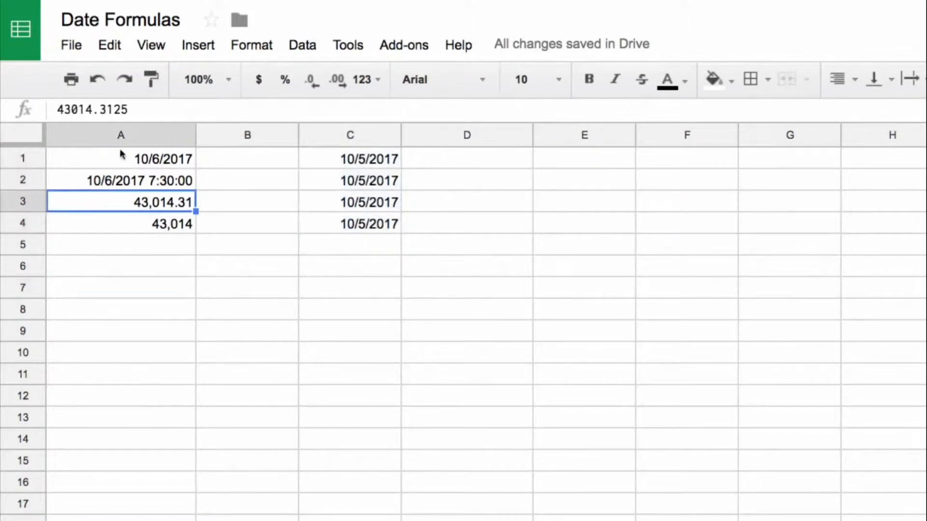
pyautogui.moveTo(93, 110); pyautogui.dragTo(53, 111)
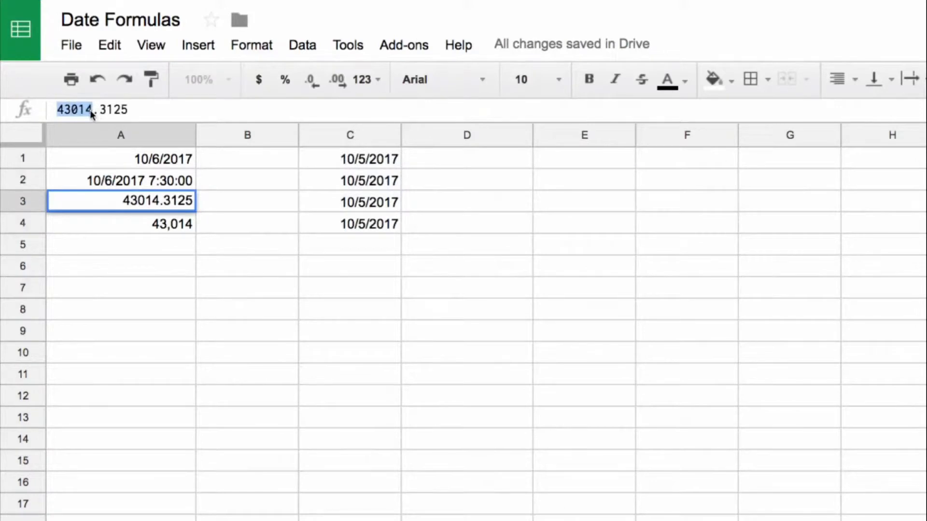
pyautogui.moveTo(97, 110); pyautogui.dragTo(134, 111)
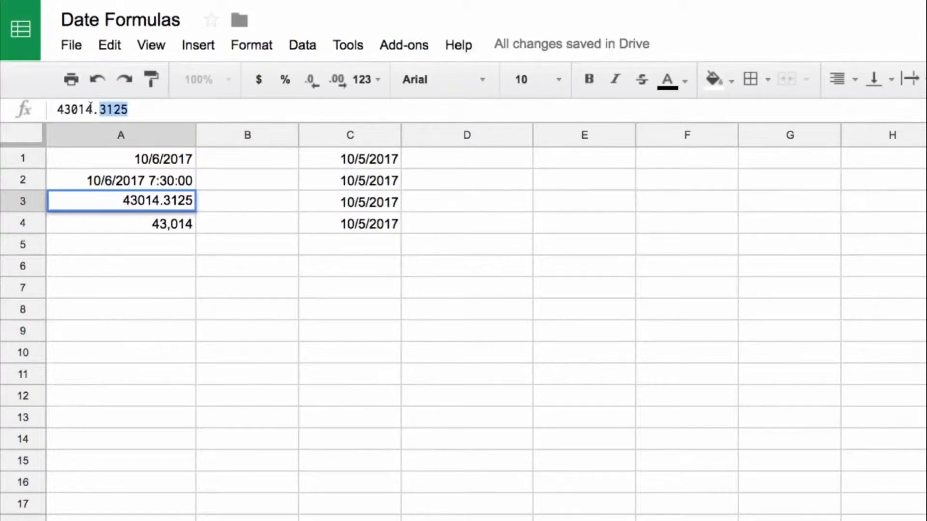
pyautogui.moveTo(93, 110); pyautogui.dragTo(56, 110)
pyautogui.hotkey('ctrl', 'c')
pyautogui.press('Escape')
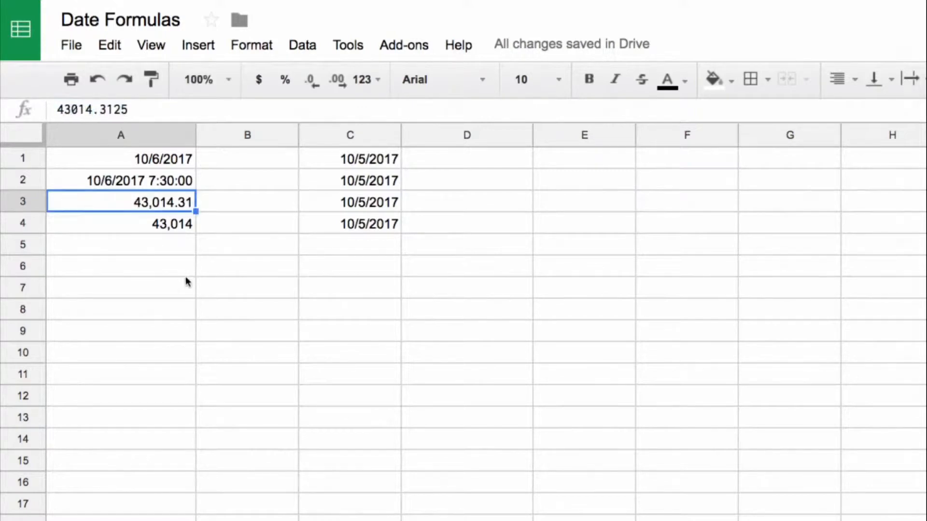
pyautogui.click(185, 273)
pyautogui.hotkey('ctrl', 'v')
pyautogui.click(260, 272)
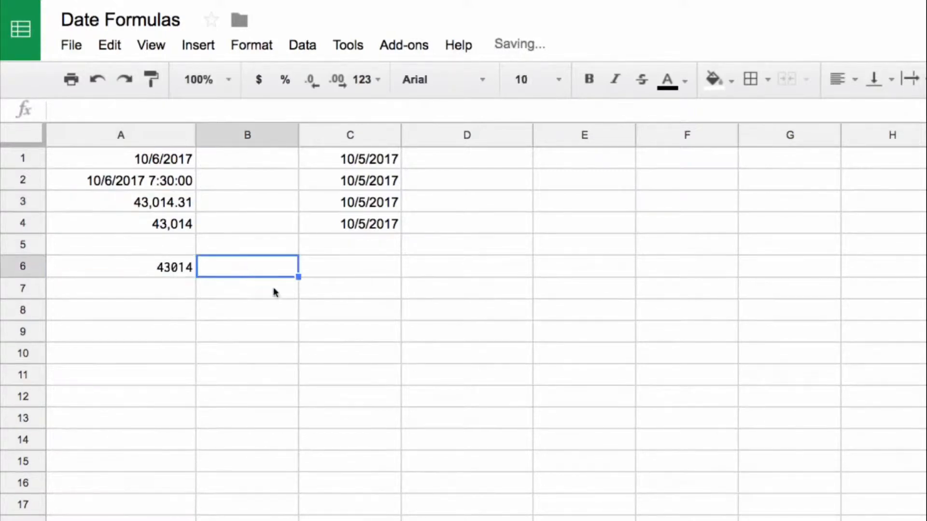
# Format cell A6 as Date time and undo that formatting.
pyautogui.click(149, 269)
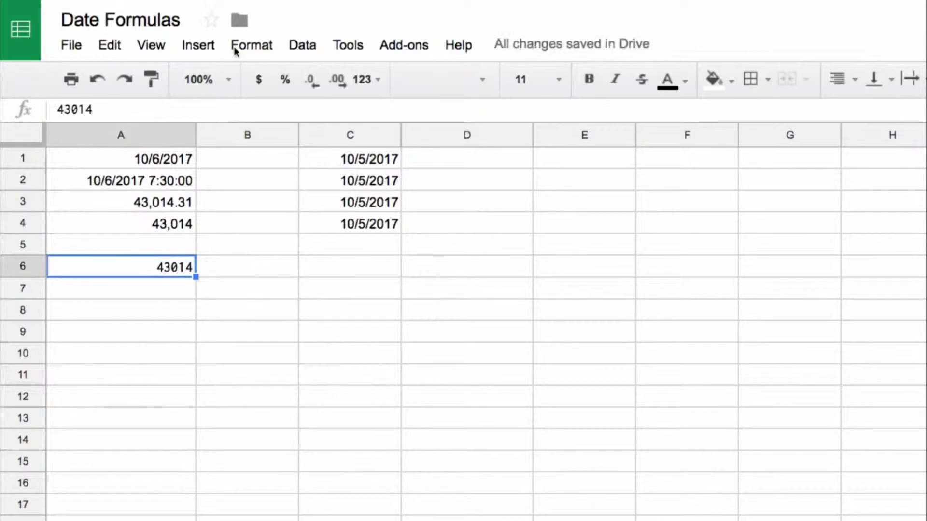
pyautogui.click(296, 46)
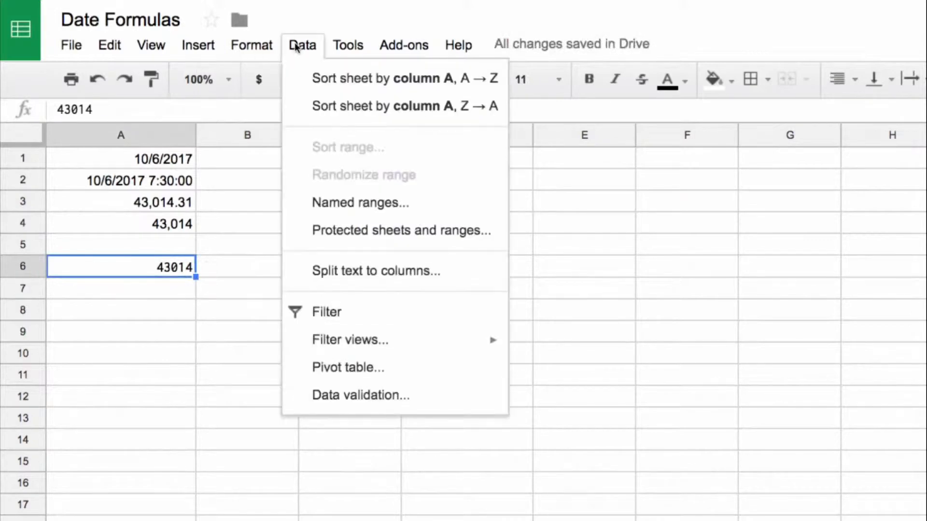
pyautogui.click(261, 45)
pyautogui.click(261, 46)
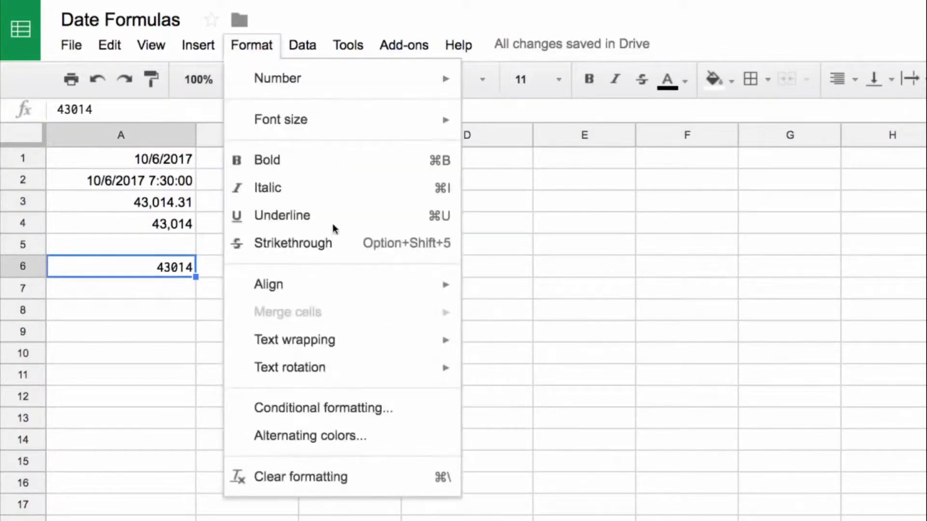
pyautogui.moveTo(328, 89)
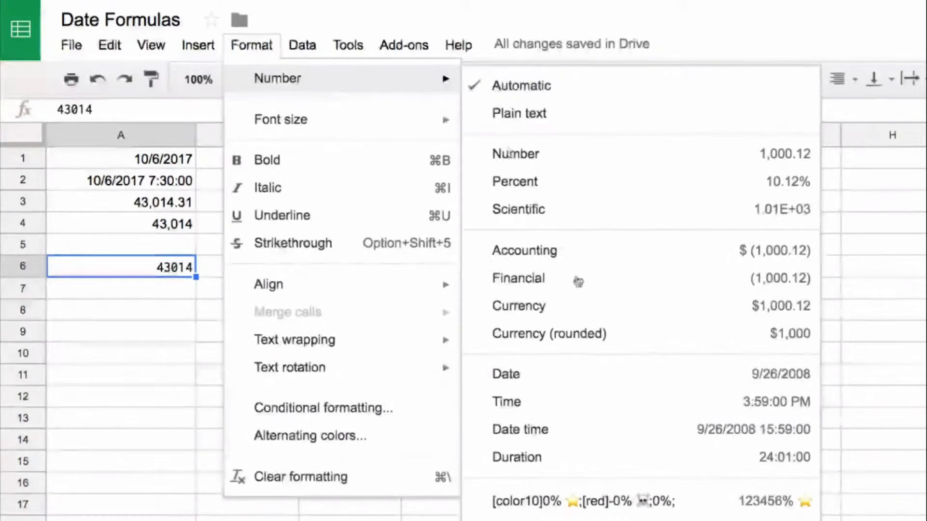
pyautogui.click(588, 430)
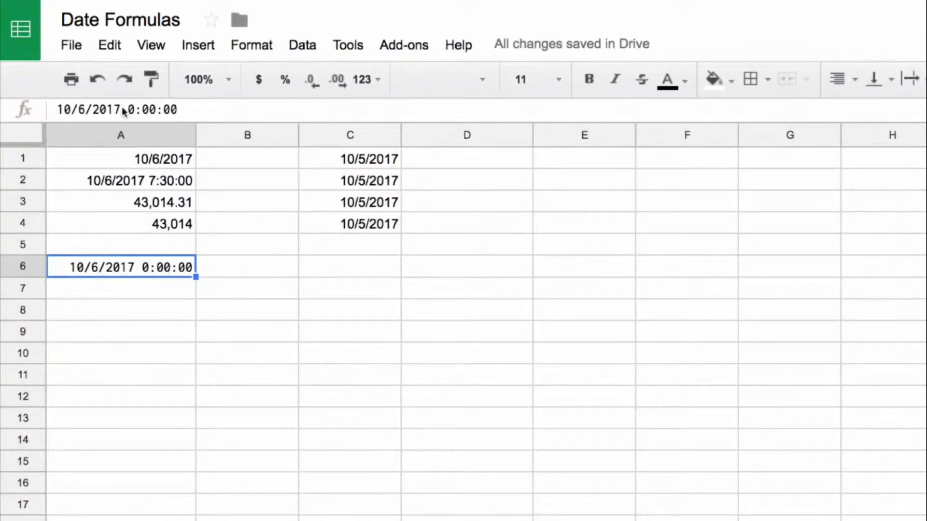
pyautogui.click(98, 79)
# Add the decimals .9999 to the number in A6, making it 43014.9999.
pyautogui.click(118, 111)
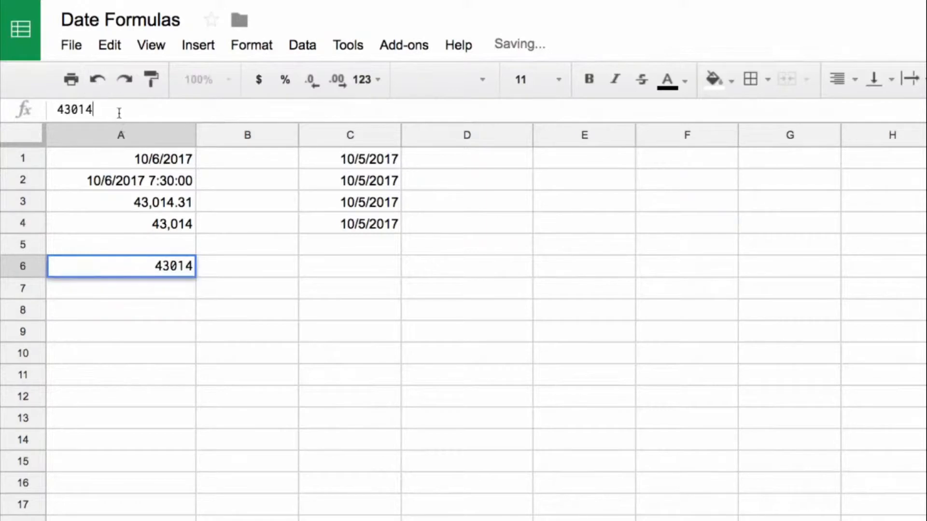
pyautogui.write('.9999')
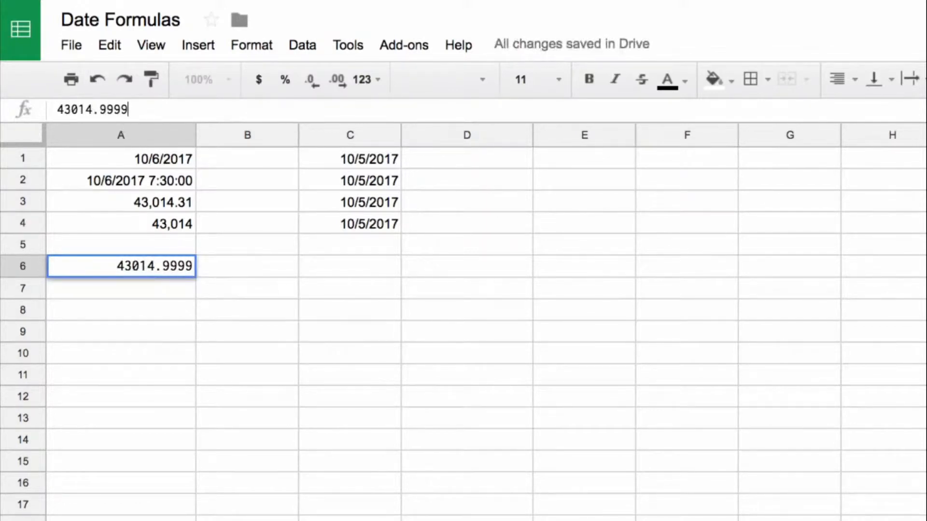
pyautogui.press('Return')
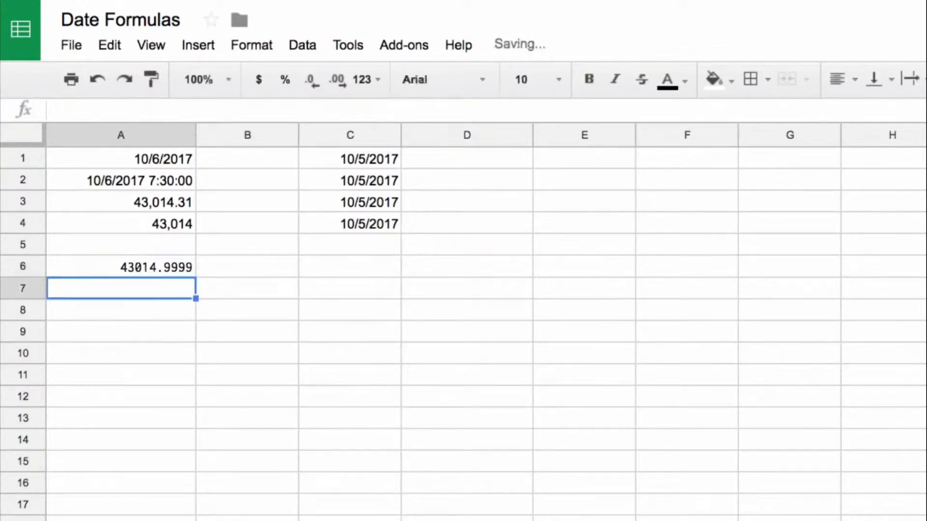
# Apply the Date time format to the decimal value in A6 and undo it.
pyautogui.press('Up')
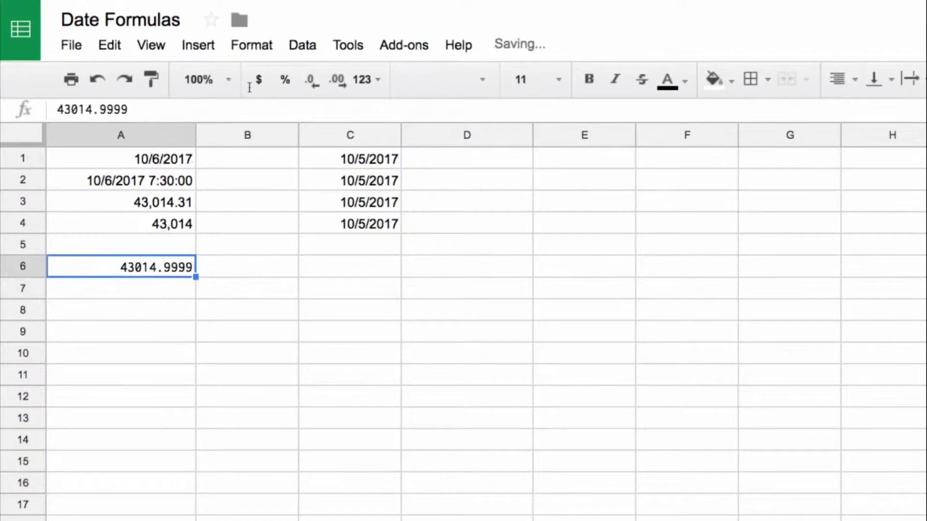
pyautogui.moveTo(277, 78)
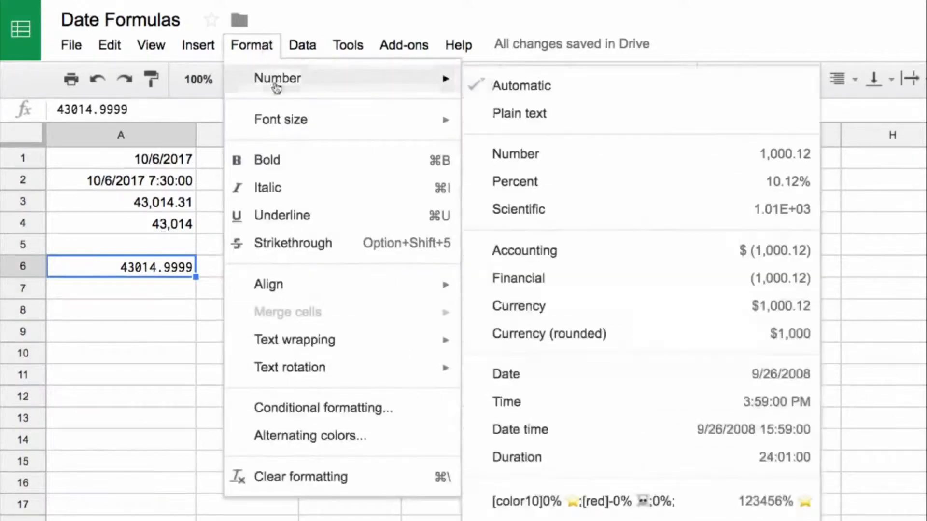
pyautogui.click(639, 438)
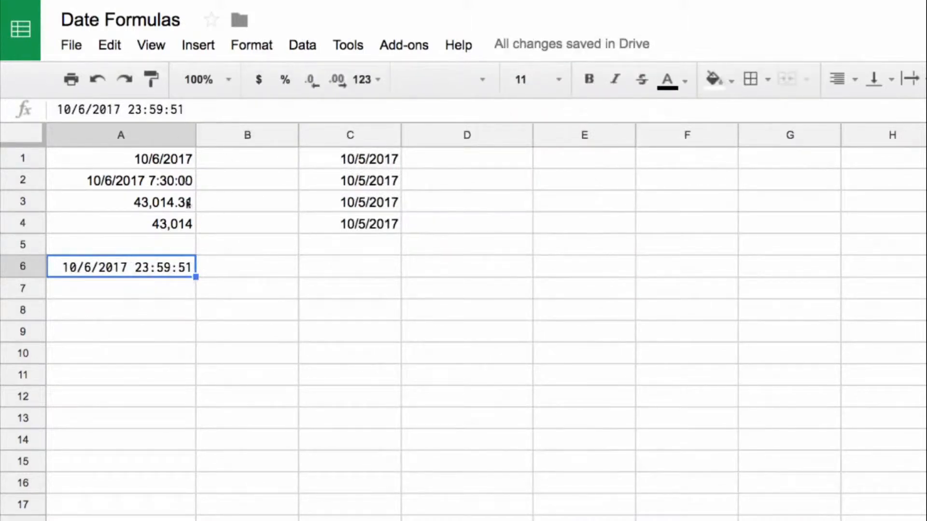
pyautogui.click(97, 79)
# Extend the number in A6 by one more decimal 9 to 43014.99999.
pyautogui.click(157, 110)
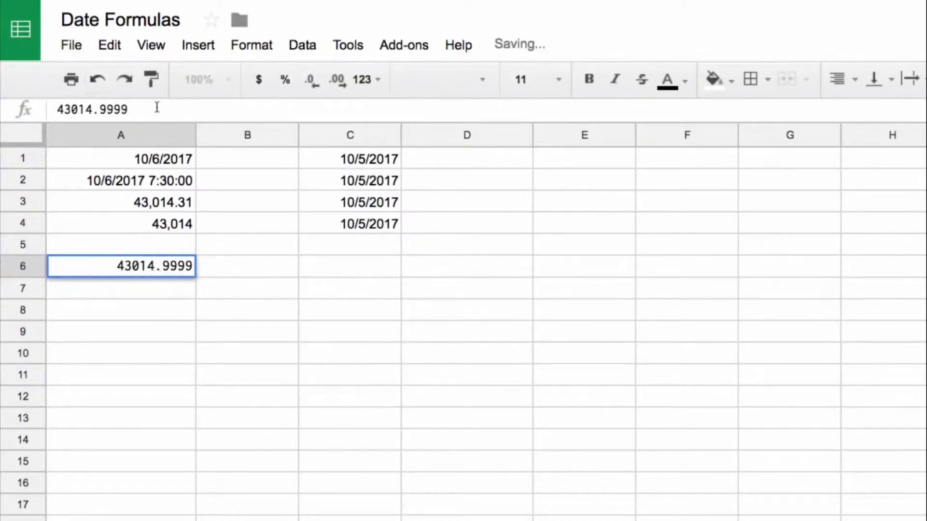
pyautogui.write('9')
pyautogui.press('Return')
# Format the value in A6 as Date time.
pyautogui.click(166, 268)
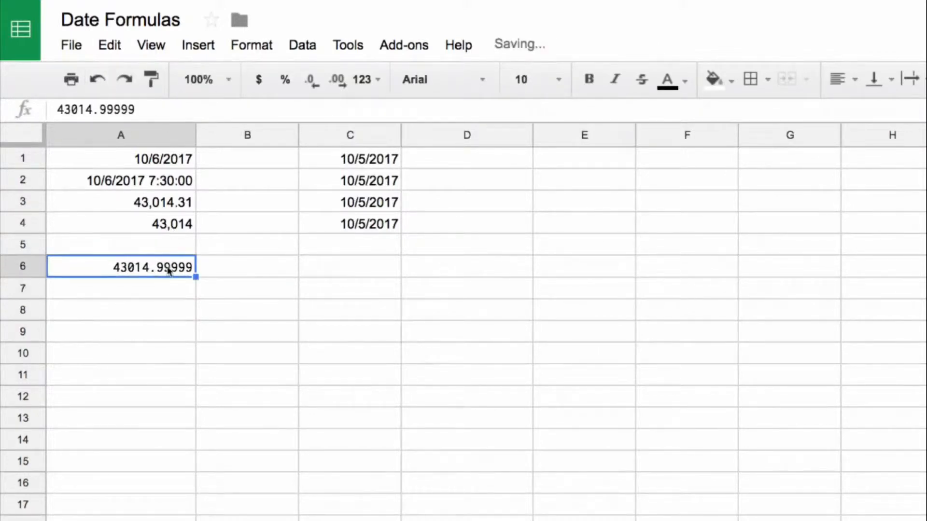
pyautogui.click(292, 47)
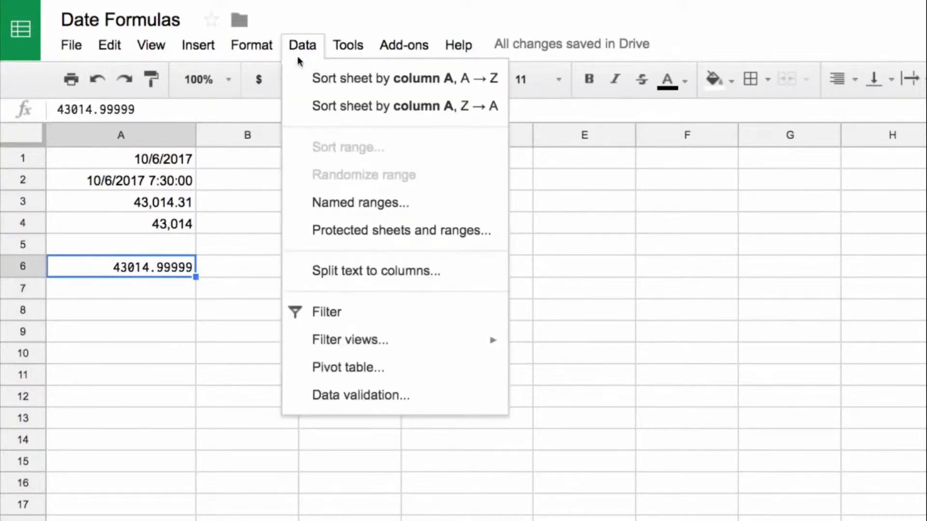
pyautogui.click(256, 47)
pyautogui.moveTo(269, 79)
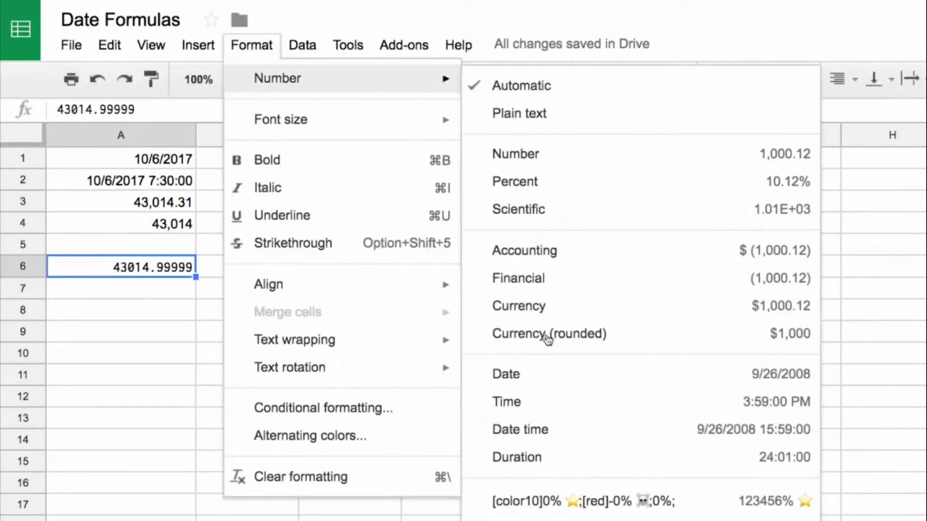
pyautogui.click(614, 427)
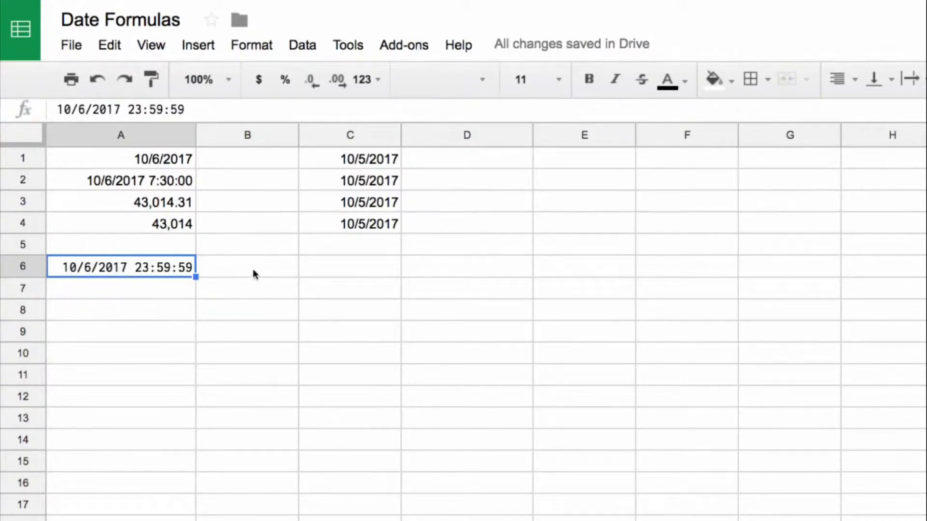
# Enter the formula =int(A6) in cell C6 to strip the time portion from the date in A6.
pyautogui.click(291, 267)
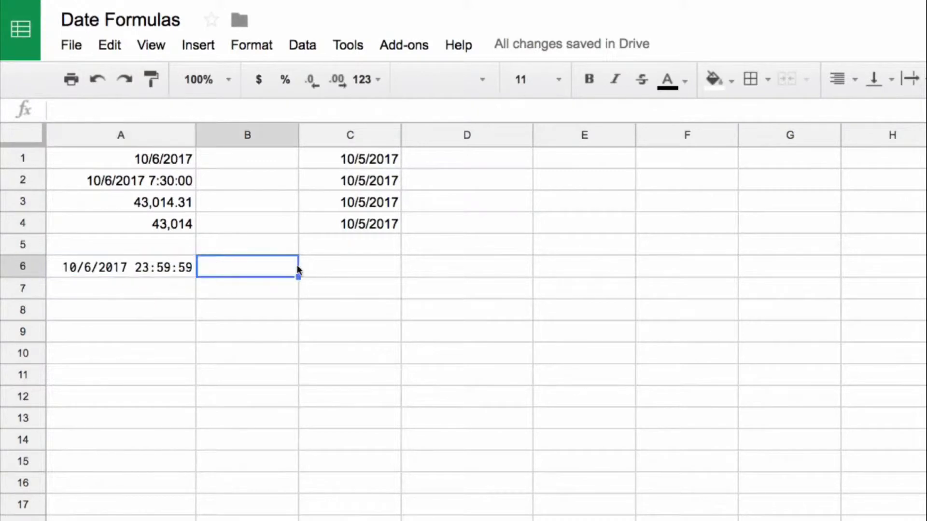
pyautogui.click(334, 268)
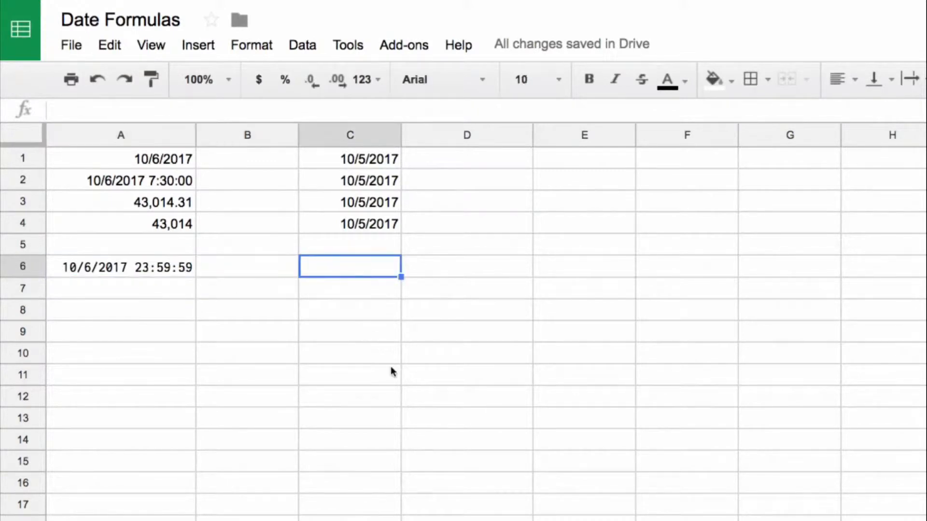
pyautogui.press('Left')
pyautogui.press('Left')
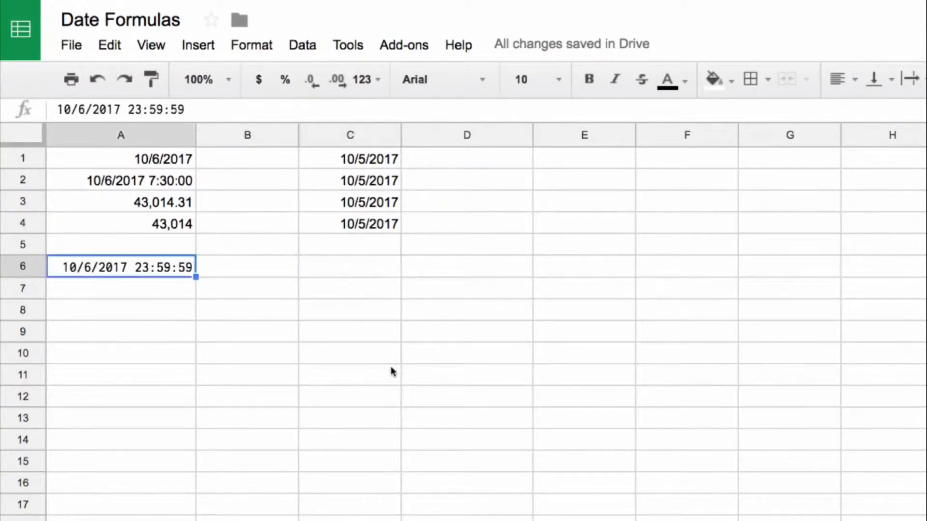
pyautogui.press('Right')
pyautogui.press('Right')
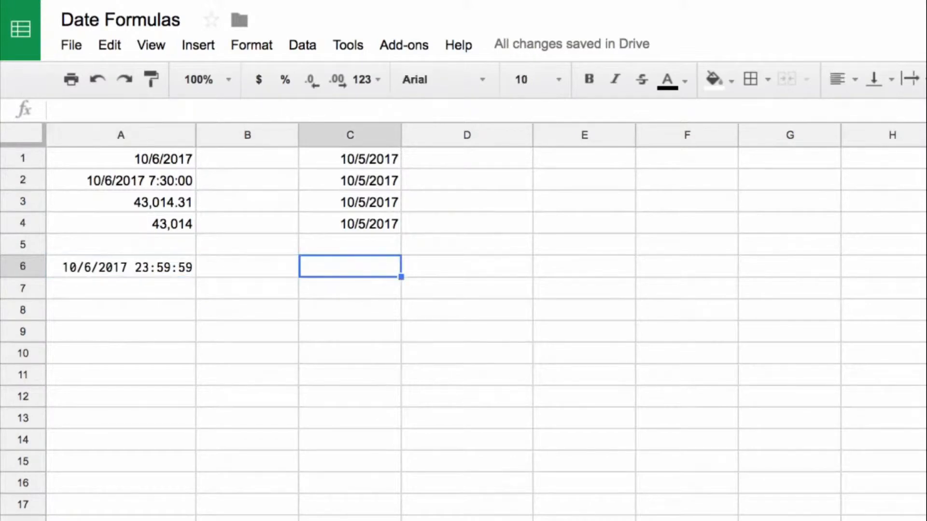
pyautogui.write('=int(')
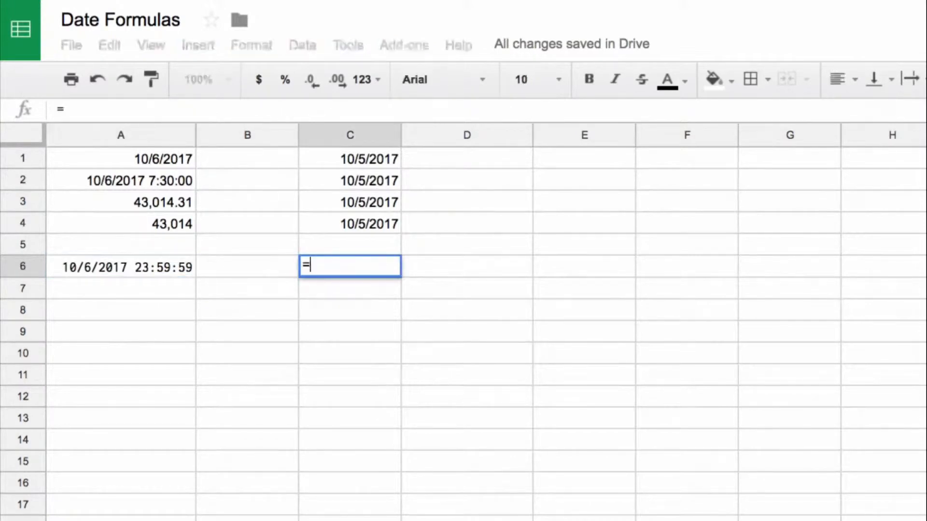
pyautogui.press('Left')
pyautogui.press('Left')
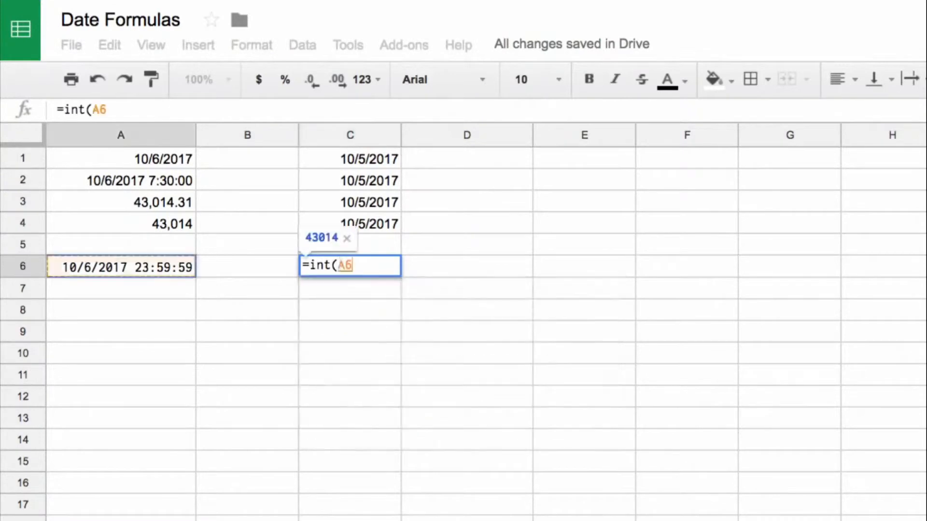
pyautogui.press('Return')
pyautogui.press('Up')
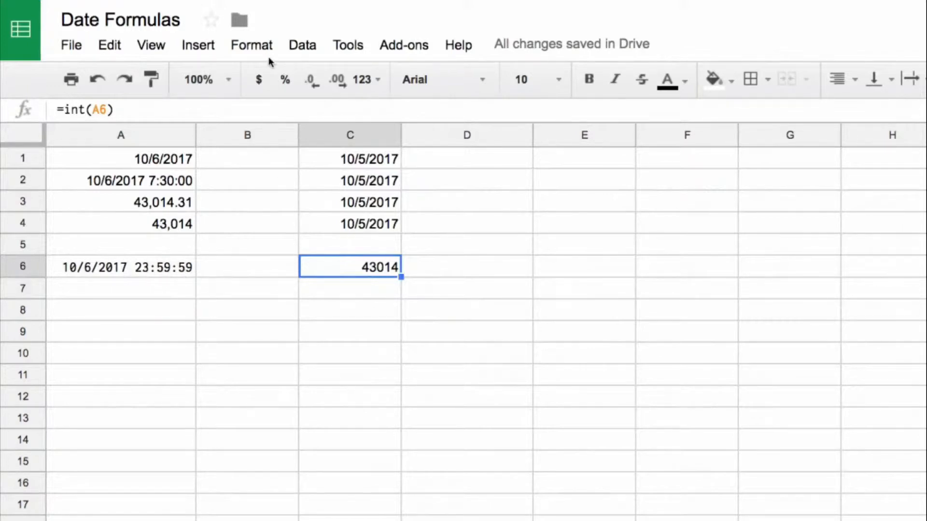
# Format the result in C6 as Date time and switch it to the Date format.
pyautogui.click(365, 80)
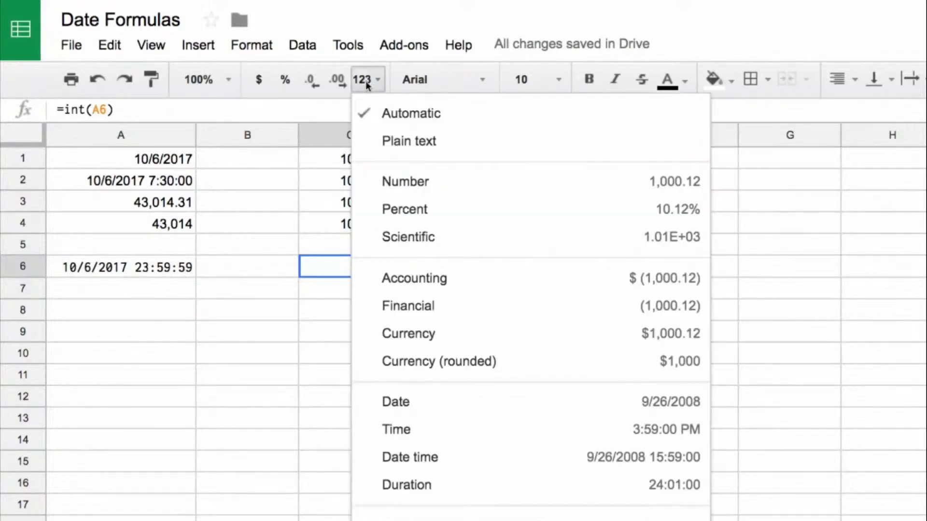
pyautogui.click(591, 459)
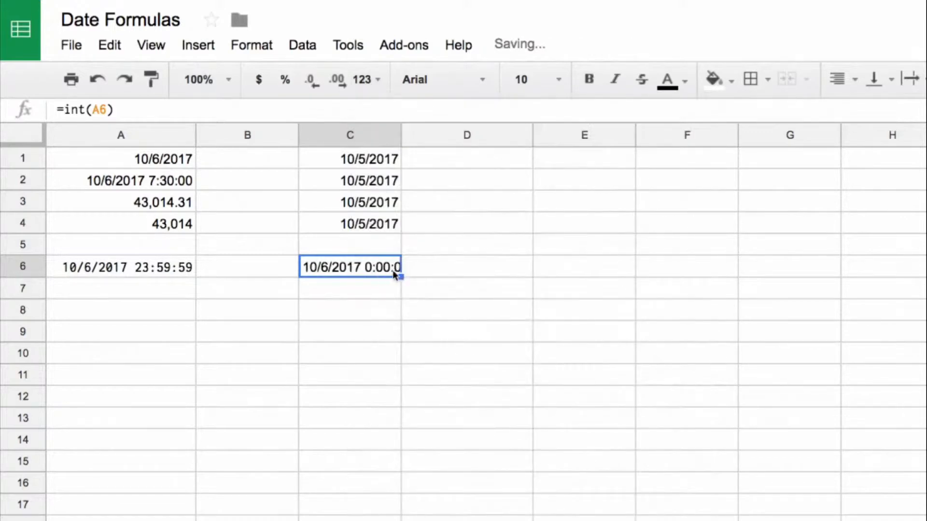
pyautogui.click(372, 81)
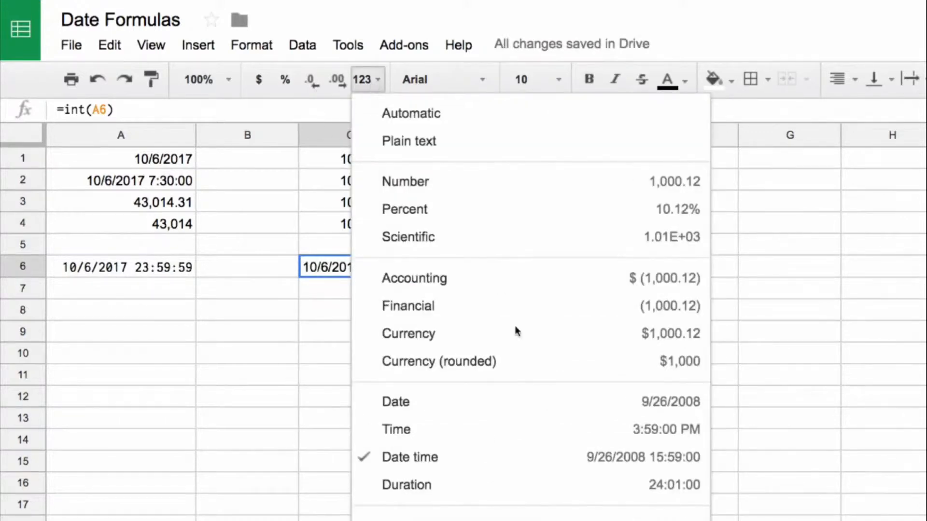
pyautogui.click(529, 402)
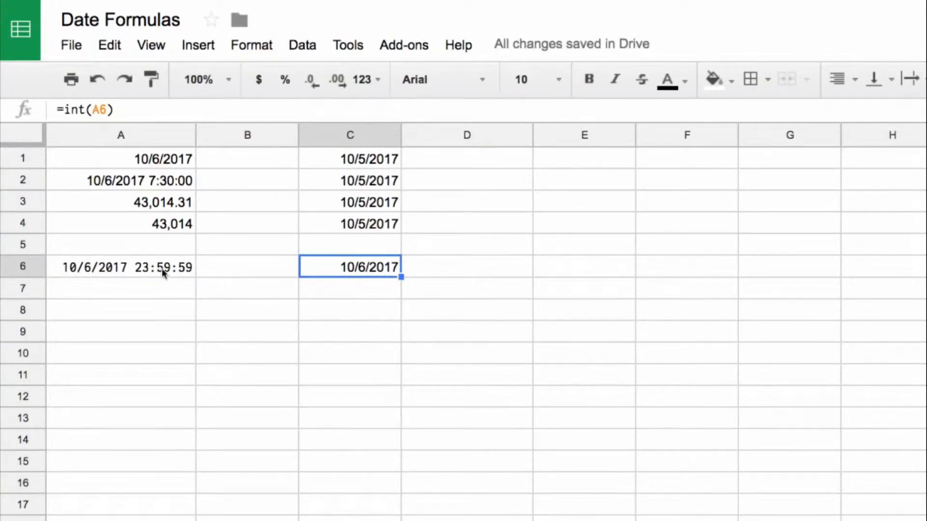
pyautogui.click(332, 182)
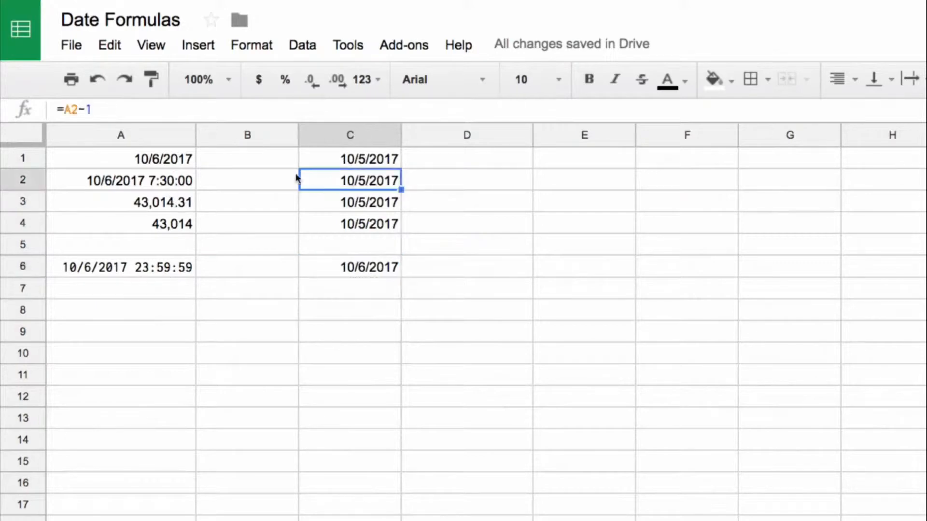
pyautogui.moveTo(175, 161); pyautogui.dragTo(174, 231)
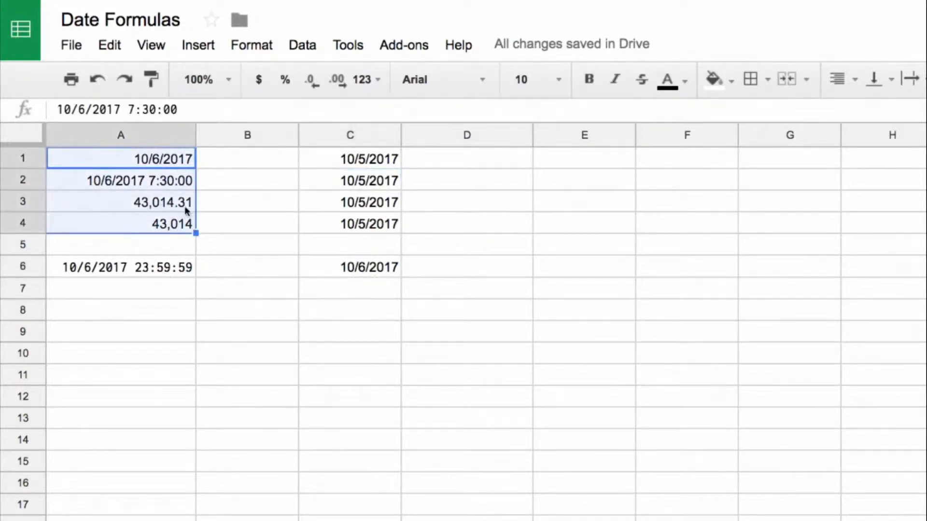
pyautogui.click(162, 271)
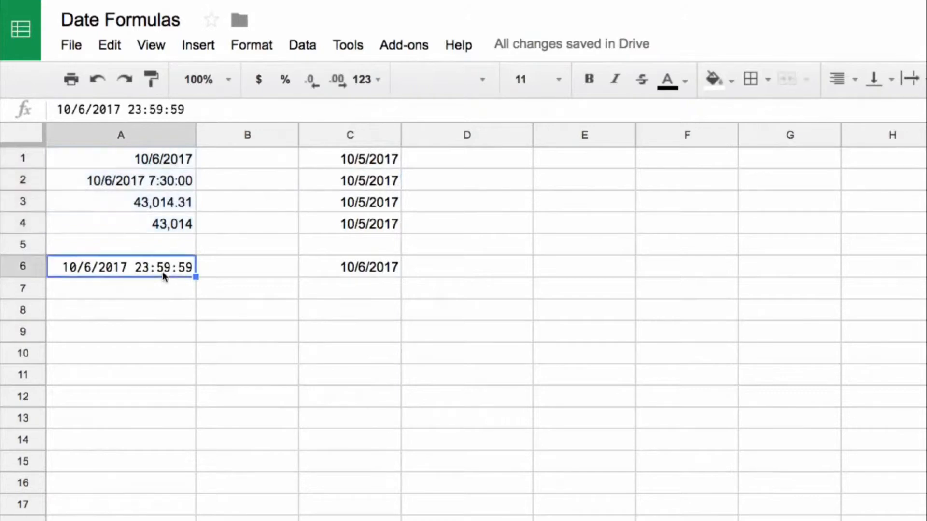
# Inspect the INT formula in C6 and read its function help.
pyautogui.click(340, 270)
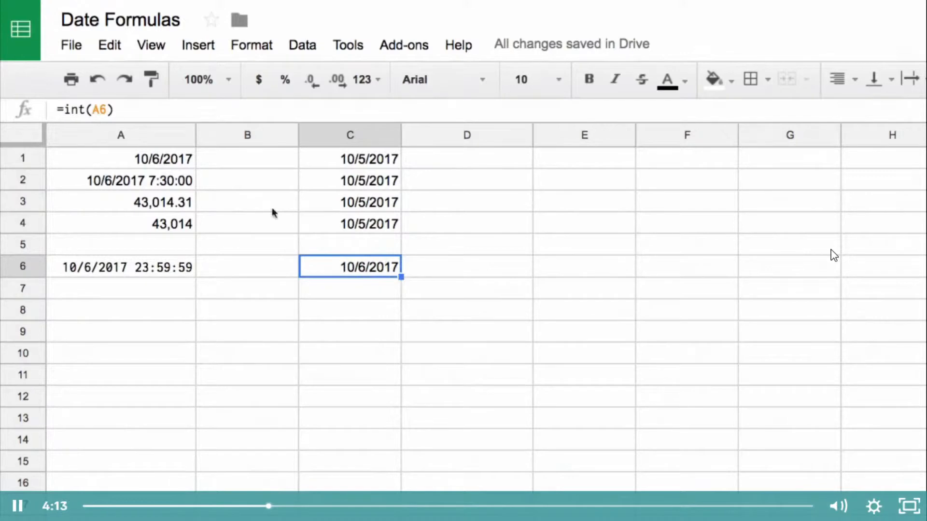
pyautogui.click(86, 109)
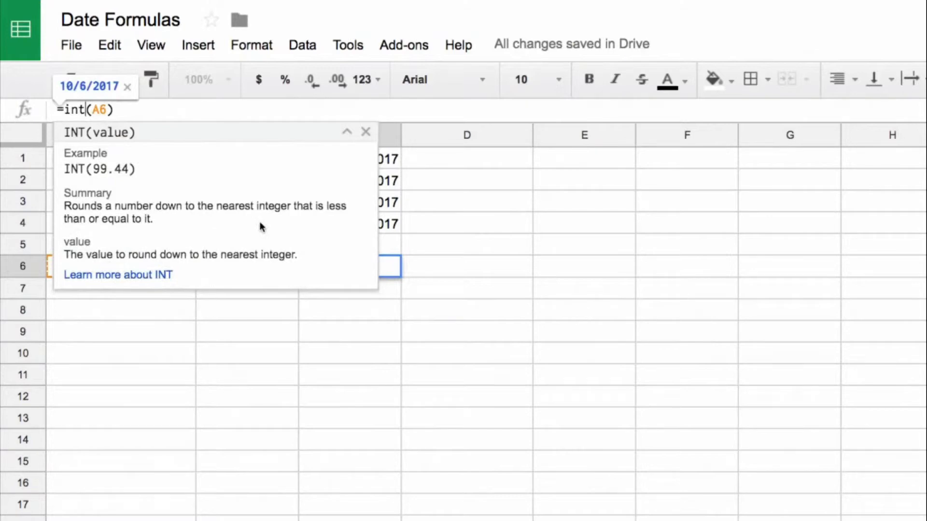
pyautogui.press('Escape')
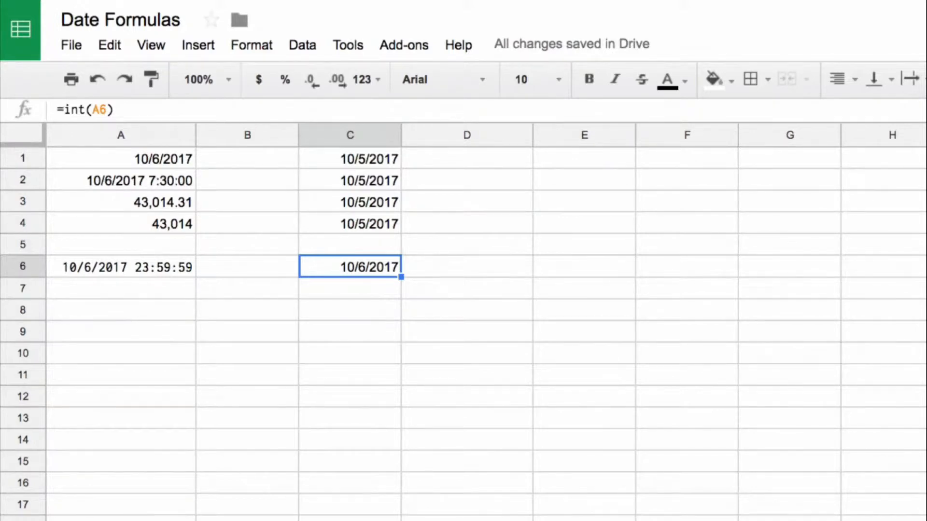
# Enter the date 1/1/1900 in cell A8.
pyautogui.click(168, 310)
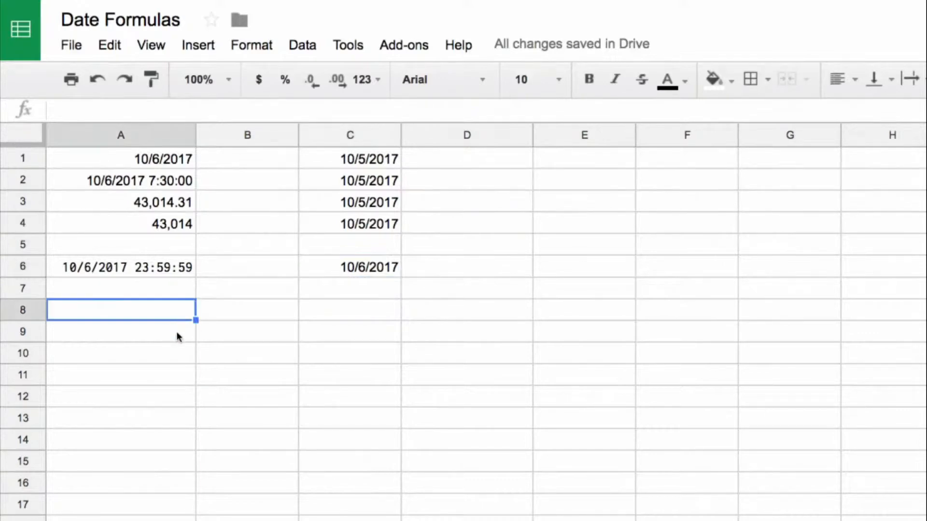
pyautogui.write('11')
pyautogui.press('BackSpace')
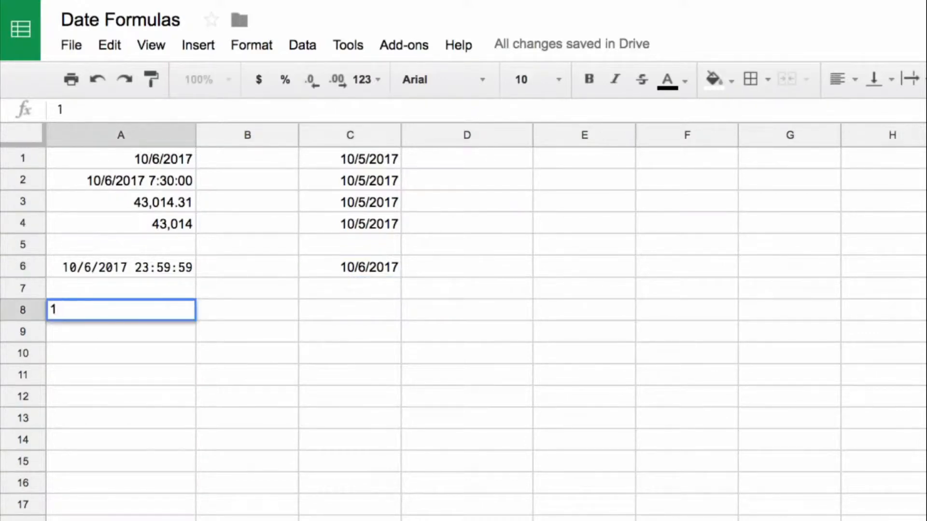
pyautogui.write('/1/1900')
pyautogui.press('Return')
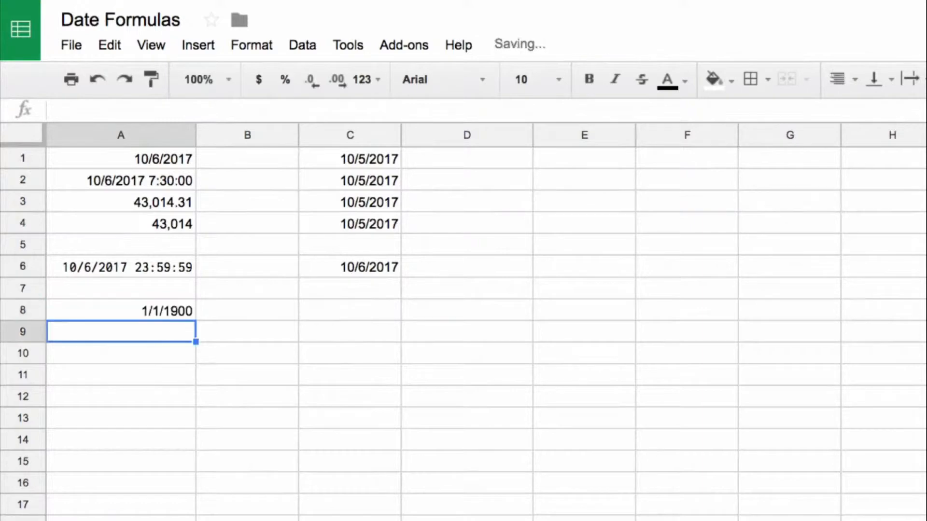
# Enter the formula =A8-1 in A9 to calculate the day before the date in A8.
pyautogui.press('Up')
pyautogui.press('Down')
pyautogui.write('=')
pyautogui.press('Up')
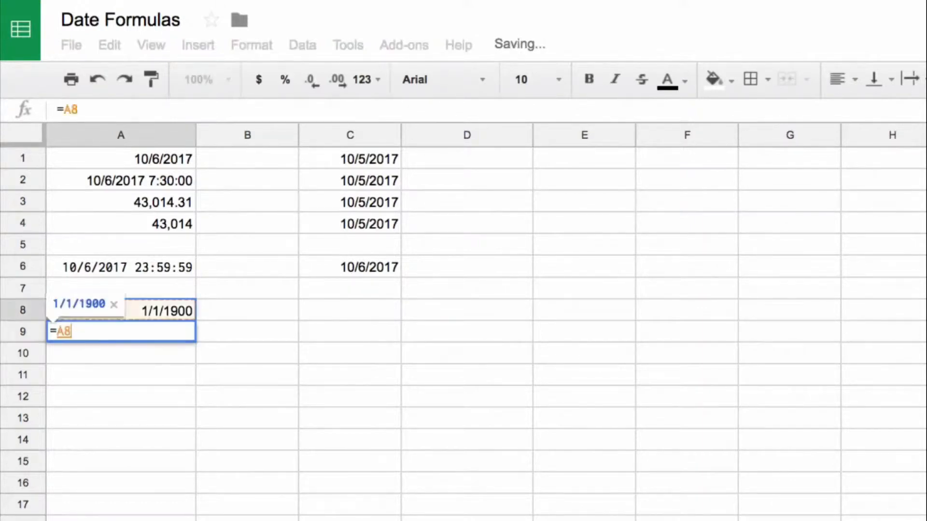
pyautogui.write('-1')
pyautogui.press('Return')
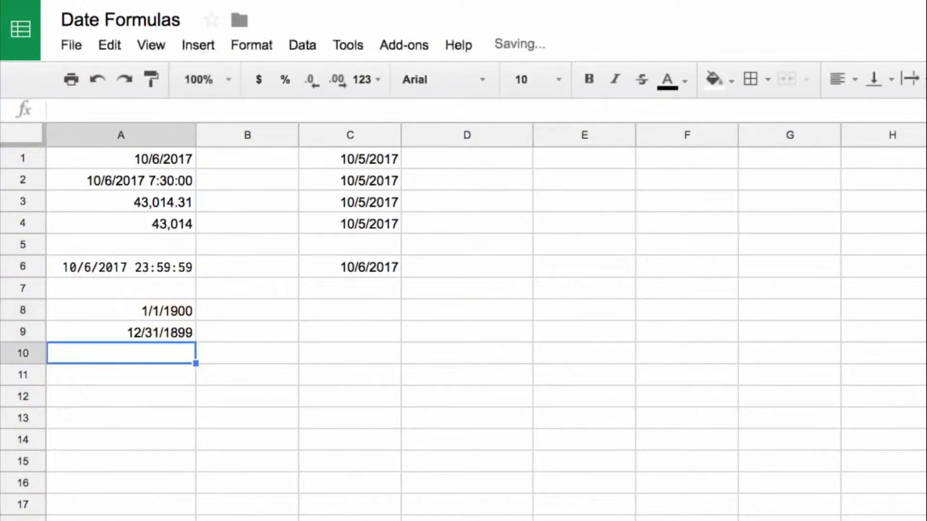
# Enter the formula =A9-1 in A10 to go back one more day.
pyautogui.write('=')
pyautogui.press('Up')
pyautogui.write('-1')
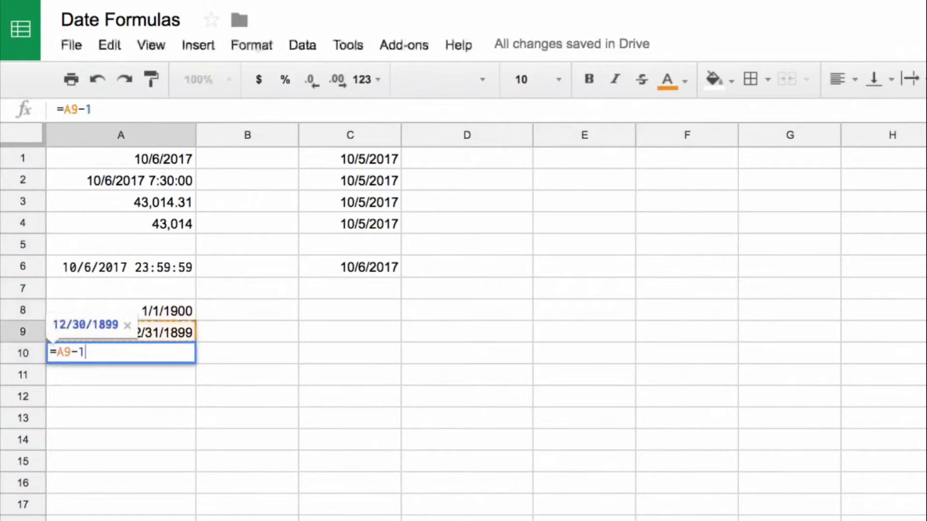
pyautogui.press('Return')
# Copy the three dates in A8:A10 and paste them into B8:B10.
pyautogui.press('Up')
pyautogui.press('Up')
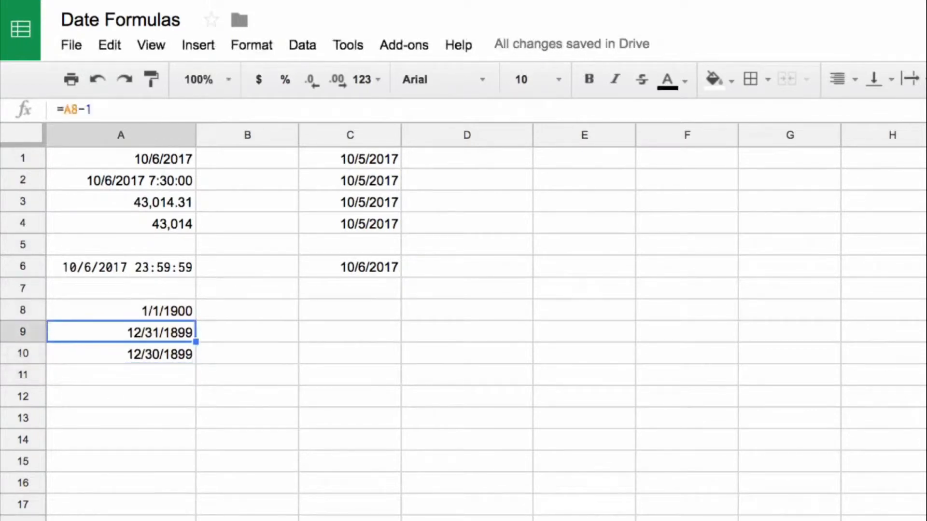
pyautogui.press('Up')
pyautogui.hotkey('shift', 'Down')
pyautogui.hotkey('shift', 'Down')
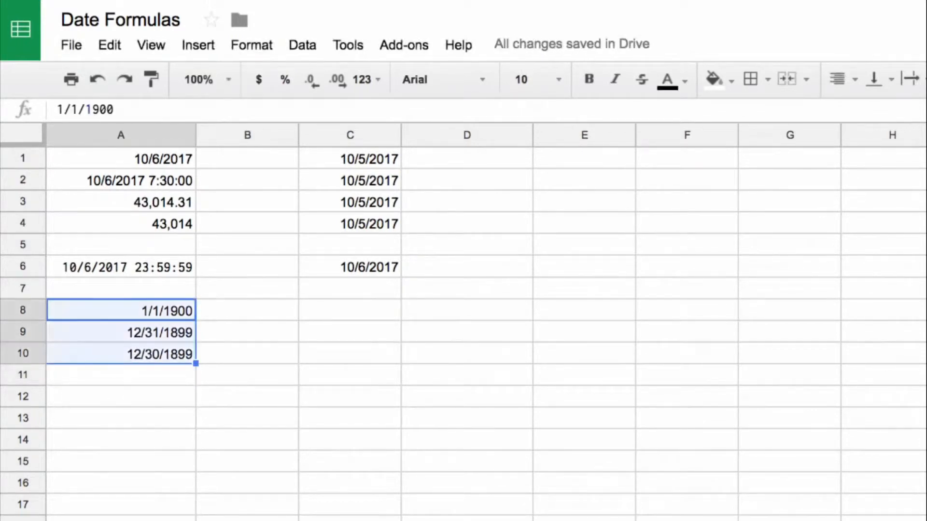
pyautogui.hotkey('ctrl', 'c')
pyautogui.press('Right')
pyautogui.hotkey('ctrl', 'v')
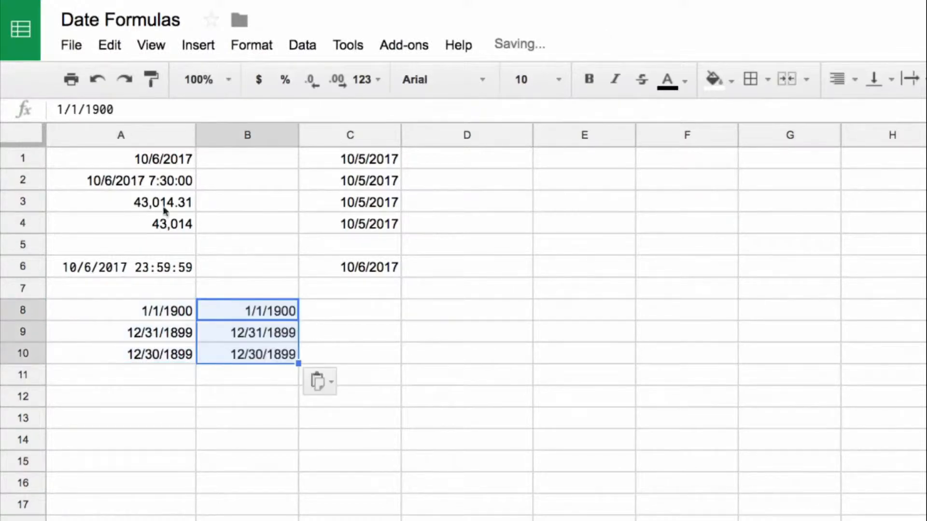
# Format B8:B10 as plain numbers with no decimal places.
pyautogui.click(366, 79)
pyautogui.click(585, 178)
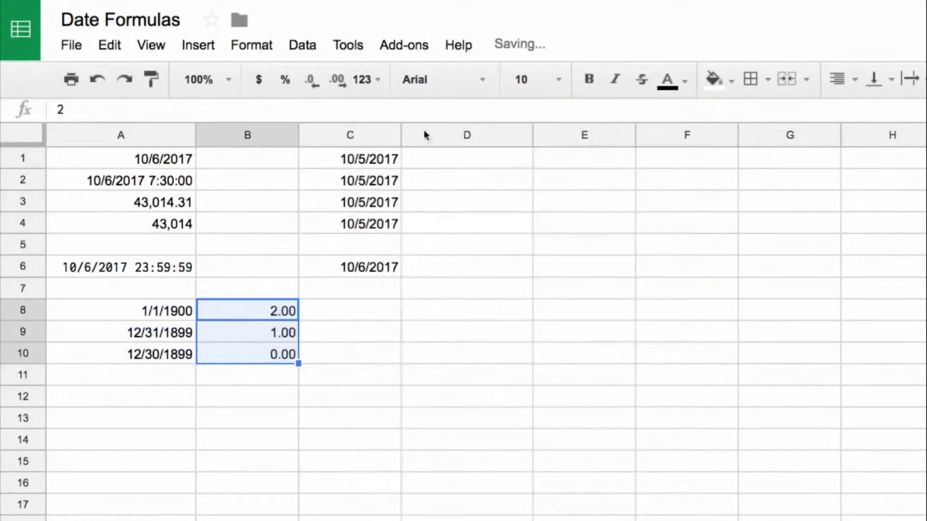
pyautogui.doubleClick(312, 83)
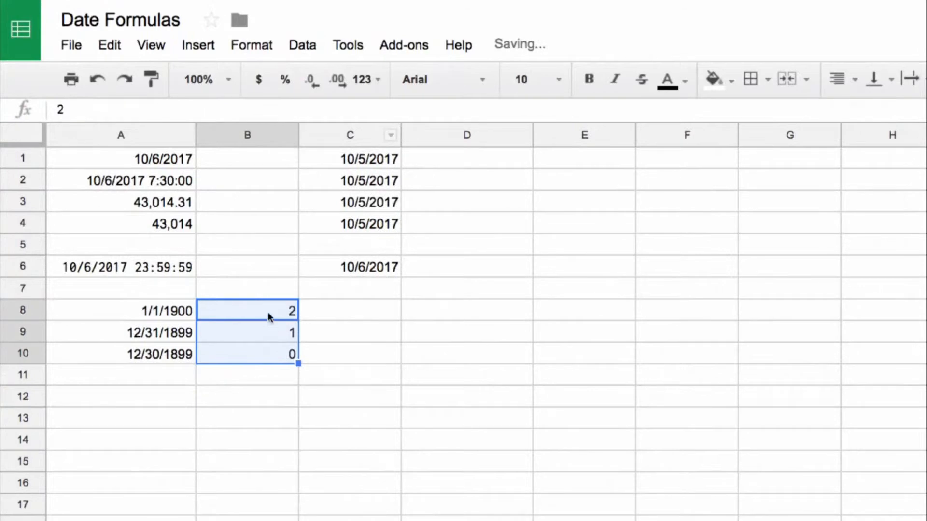
# Fill the subtract-one formulas in A10:B10 down both columns through row 19.
pyautogui.click(149, 335)
pyautogui.keyDown('shift'); pyautogui.click(214, 334); pyautogui.keyUp('shift')
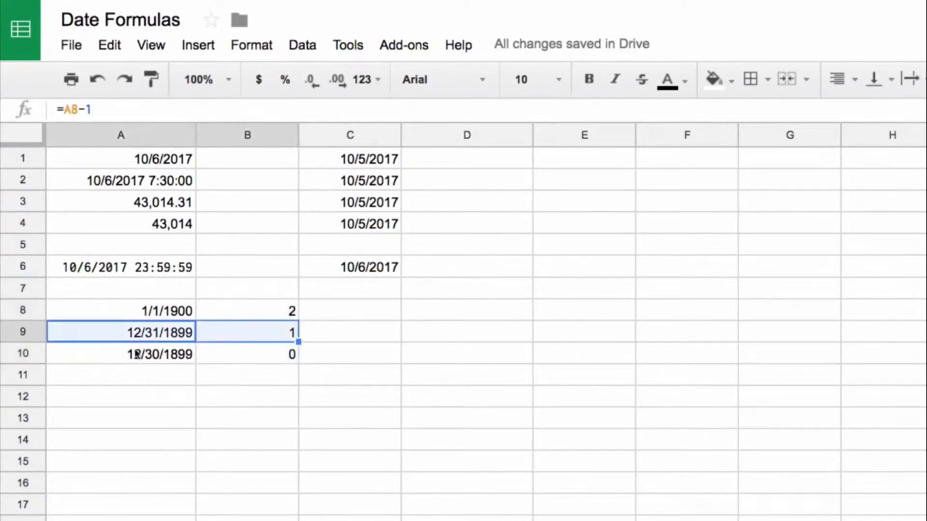
pyautogui.click(248, 355)
pyautogui.moveTo(122, 357); pyautogui.dragTo(120, 358)
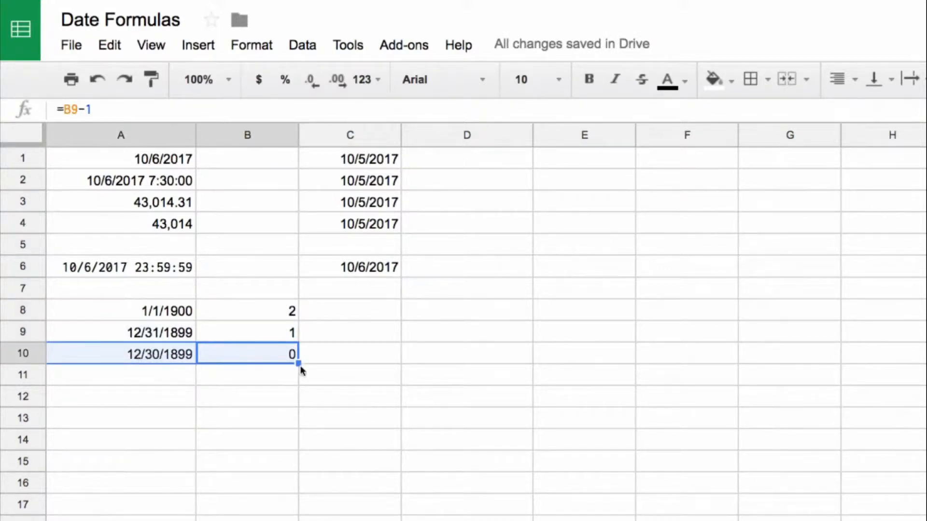
pyautogui.moveTo(300, 366); pyautogui.dragTo(300, 387)
pyautogui.click(287, 383)
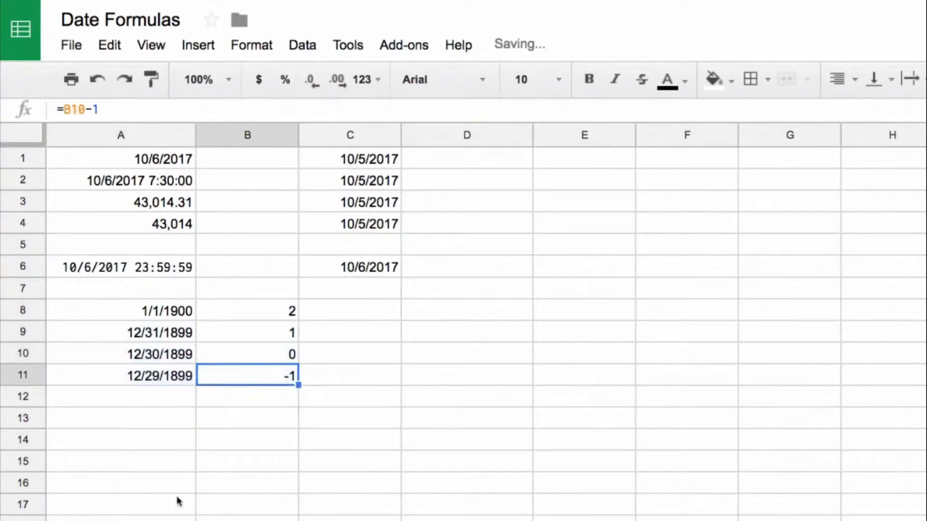
pyautogui.moveTo(155, 385); pyautogui.dragTo(271, 505)
pyautogui.hotkey('ctrl', 'd')
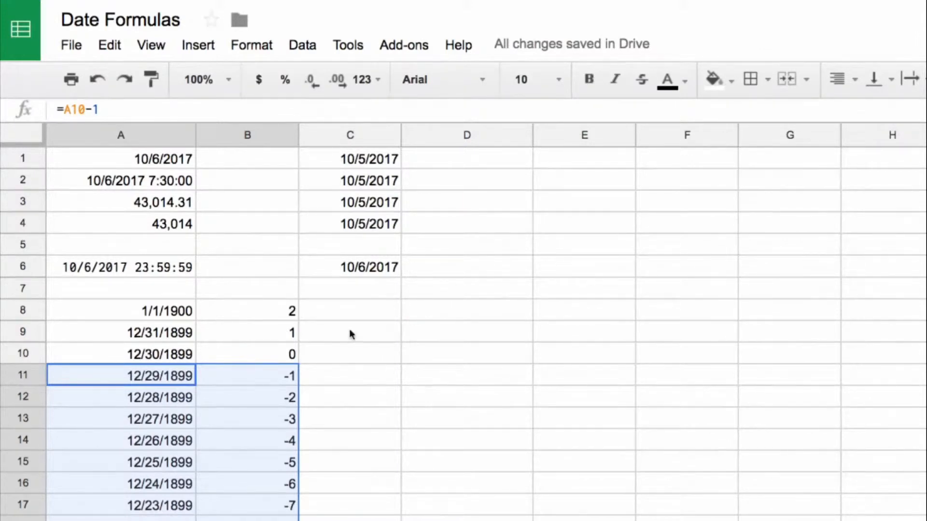
# Enter the formula =A22+1 in A23, below the YYYYMMDD value 20170930, to add one to it.
pyautogui.scroll(-5, 296, 378)
pyautogui.scroll(-2, 298, 381)
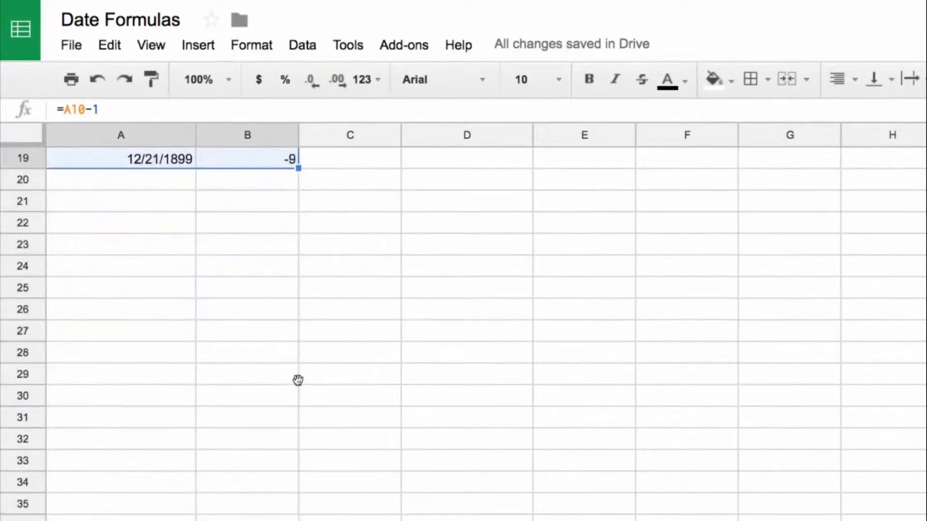
pyautogui.scroll(-1, 298, 381)
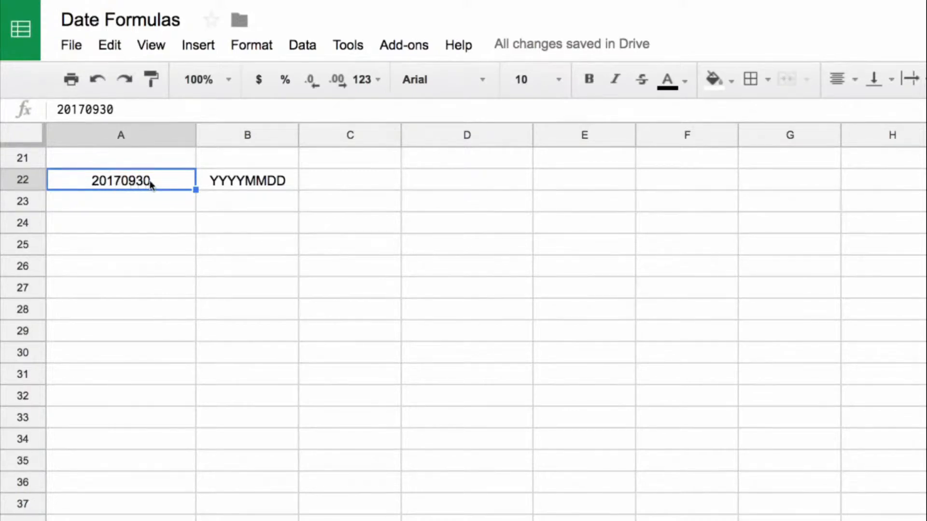
pyautogui.click(175, 202)
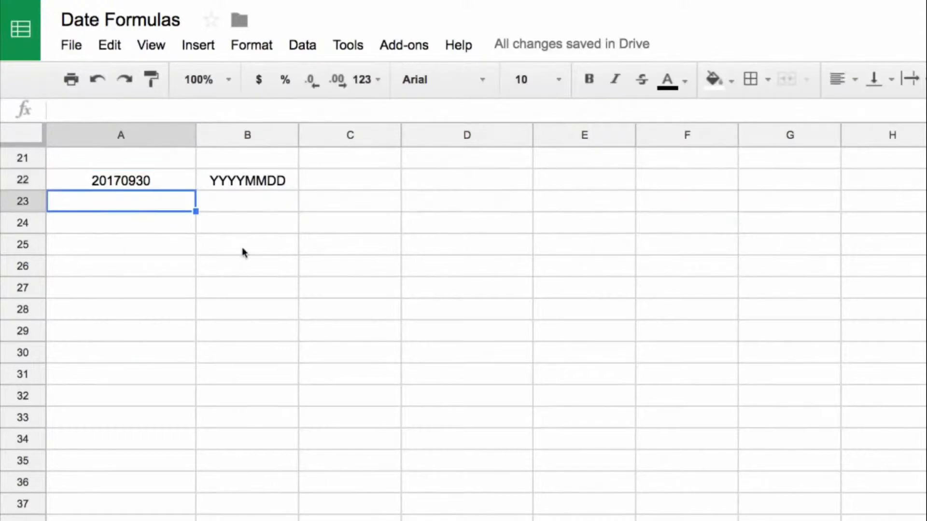
pyautogui.write('=')
pyautogui.press('Up')
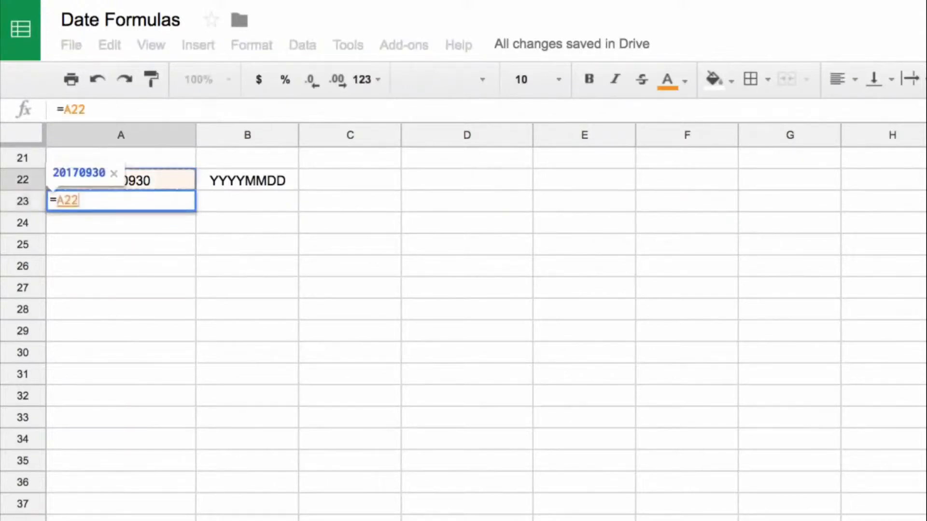
pyautogui.write('+1')
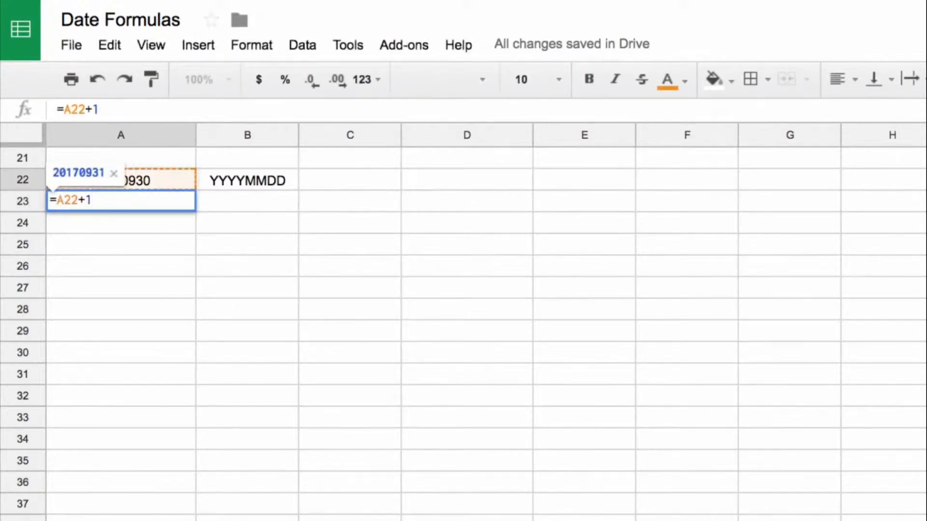
pyautogui.press('Return')
pyautogui.press('Up')
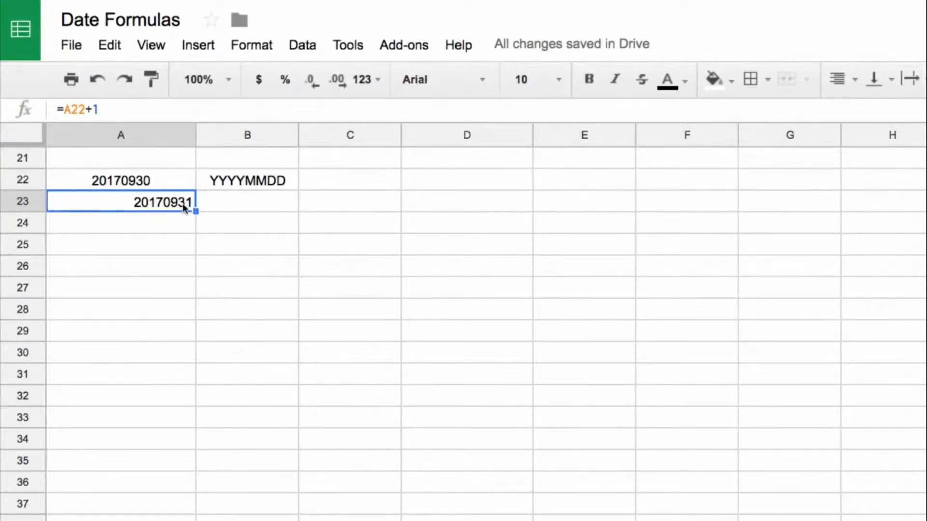
# Convert the YYYYMMDD value in A22 to a date in C22 with =date(left(A22,4),mid(A22,5,2),right(A22,2)).
pyautogui.click(335, 188)
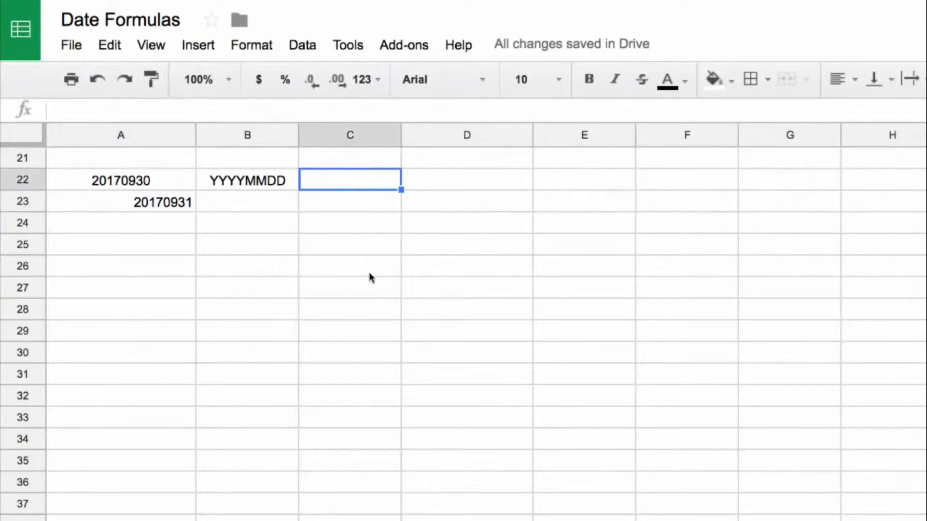
pyautogui.write('=date(')
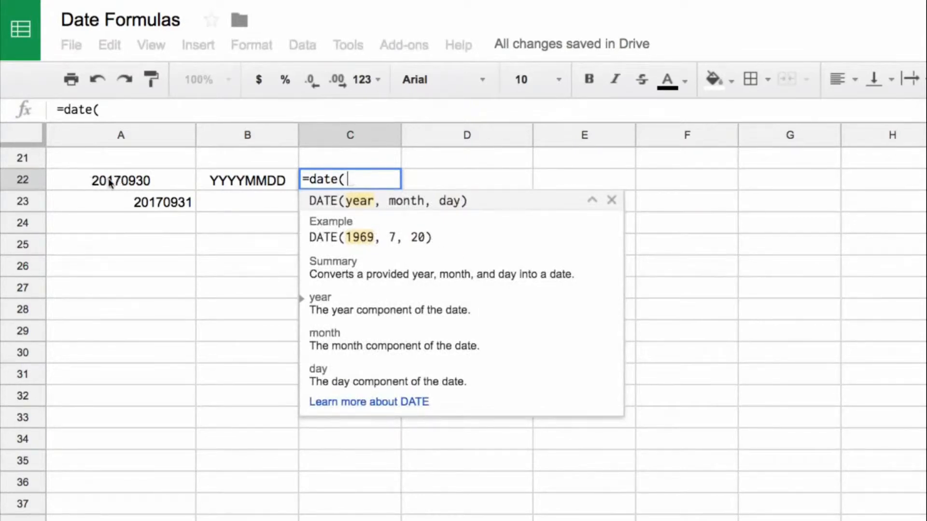
pyautogui.write('left(')
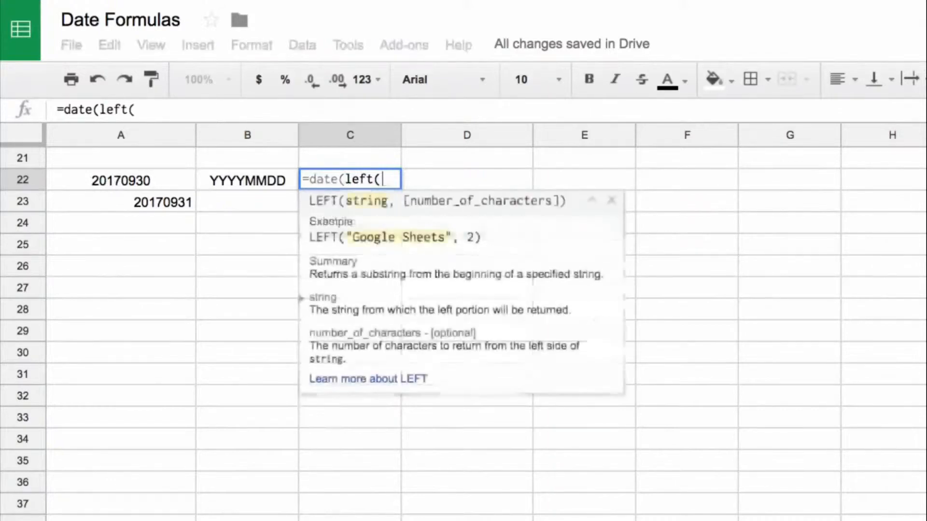
pyautogui.click(145, 181)
pyautogui.write(',')
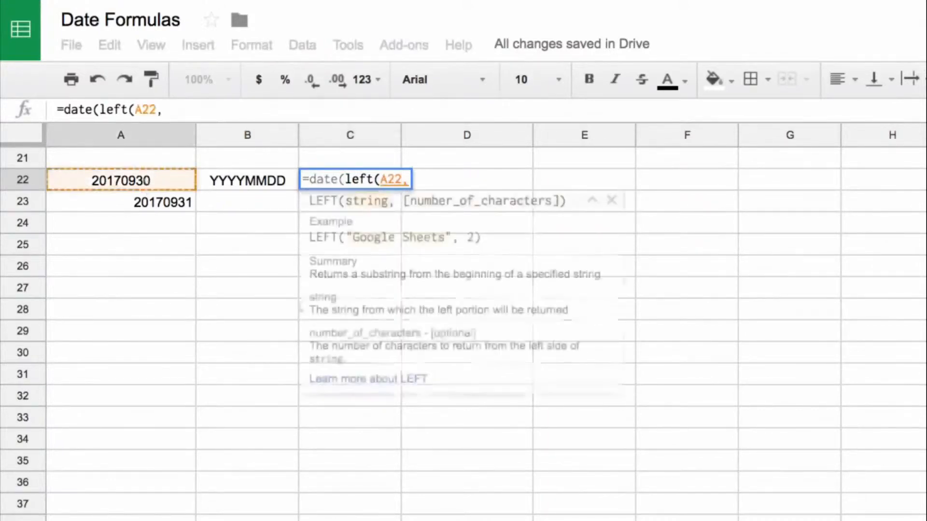
pyautogui.write('4),mid(')
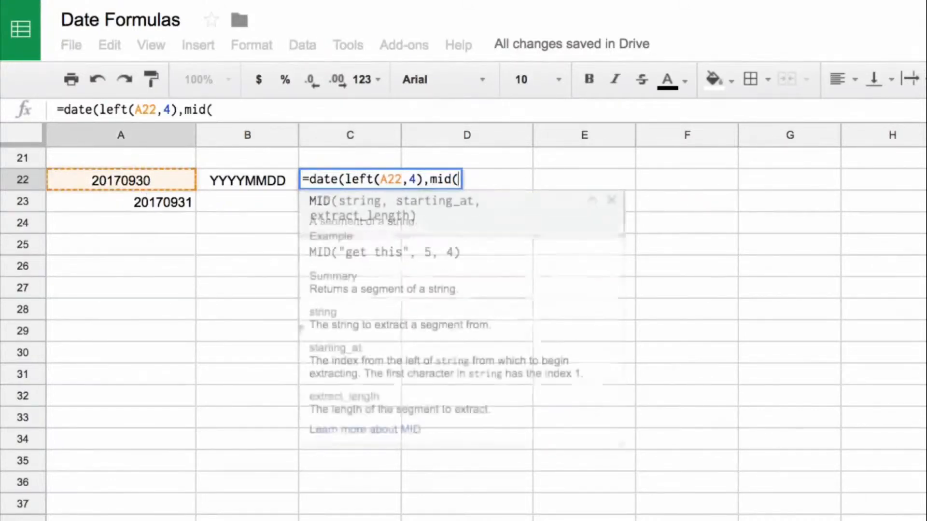
pyautogui.click(129, 185)
pyautogui.write(',5')
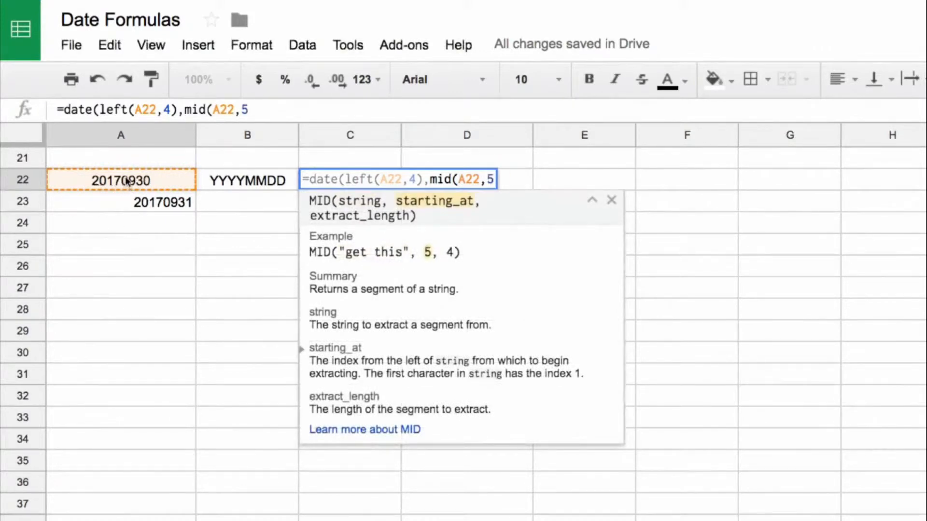
pyautogui.write(',2')
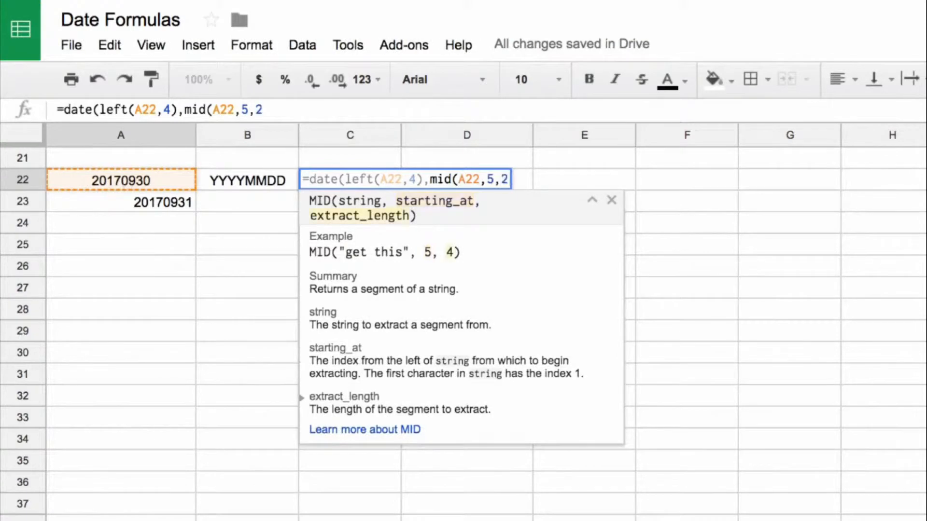
pyautogui.write('),right(')
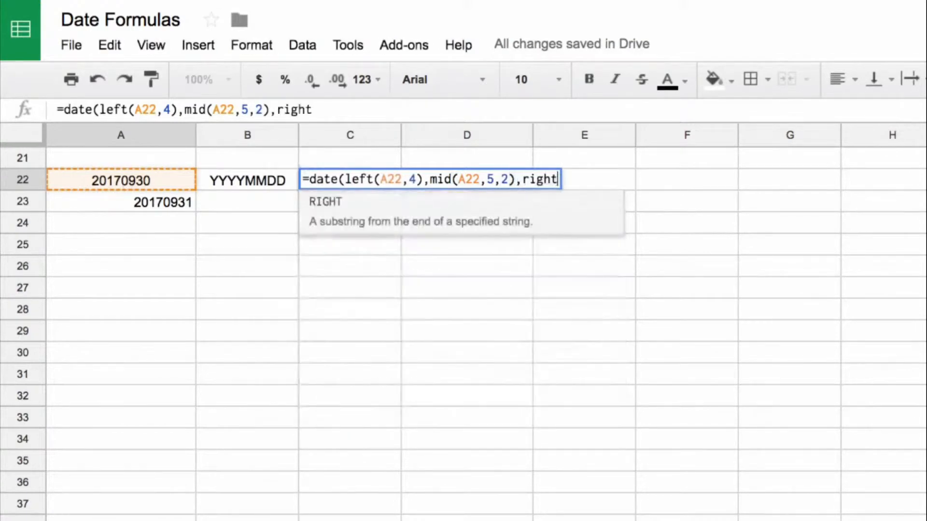
pyautogui.click(154, 170)
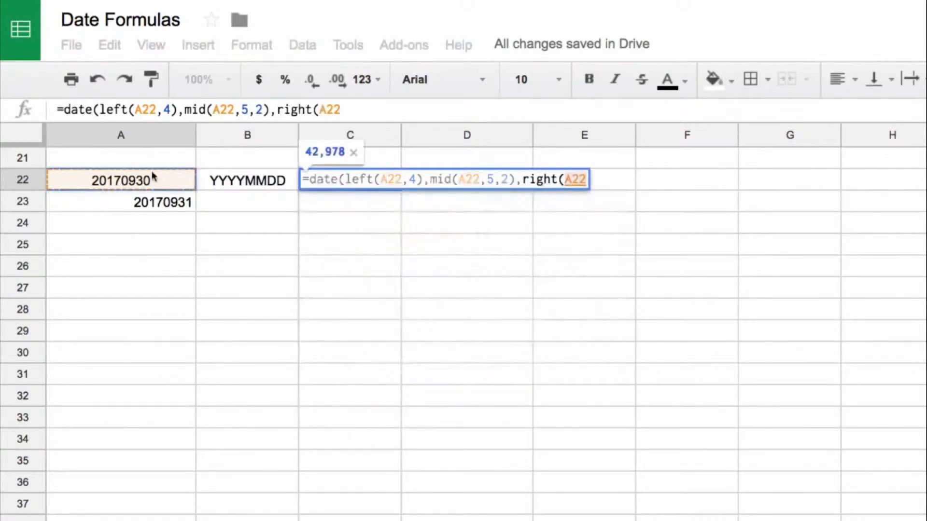
pyautogui.write(',2))')
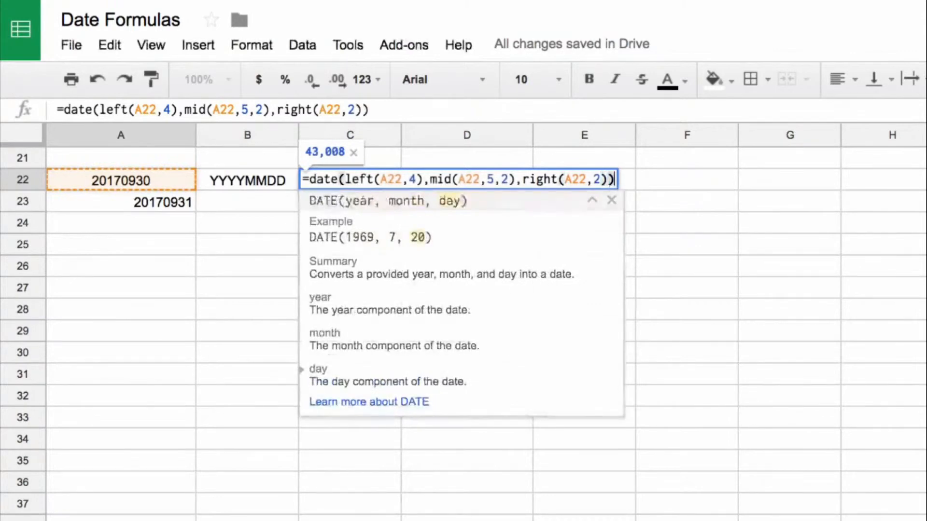
pyautogui.press('Return')
pyautogui.press('Up')
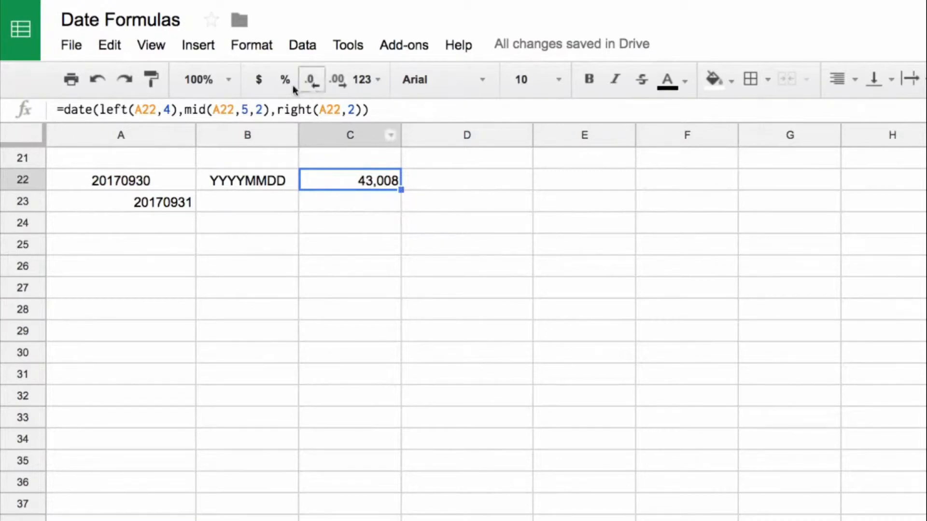
# Format C22 as a date and copy the add-one formula from A23 into C23.
pyautogui.click(365, 81)
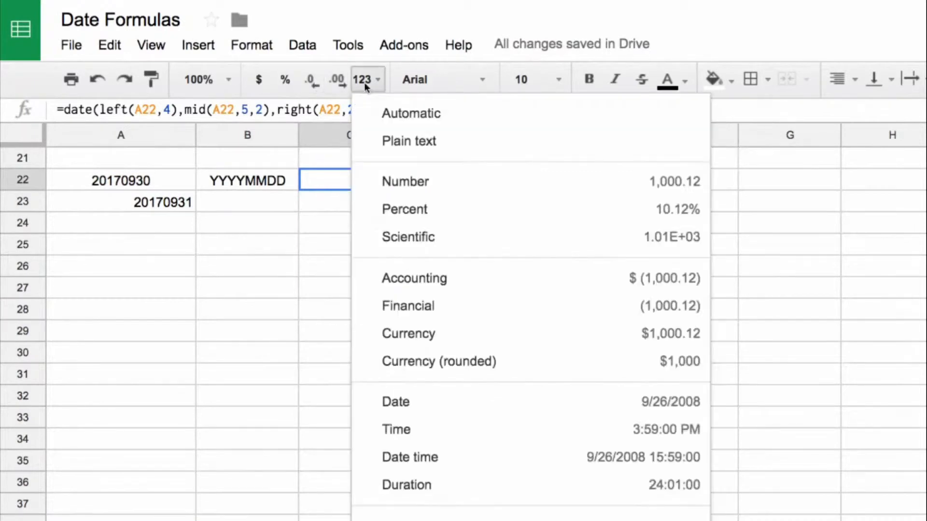
pyautogui.click(548, 407)
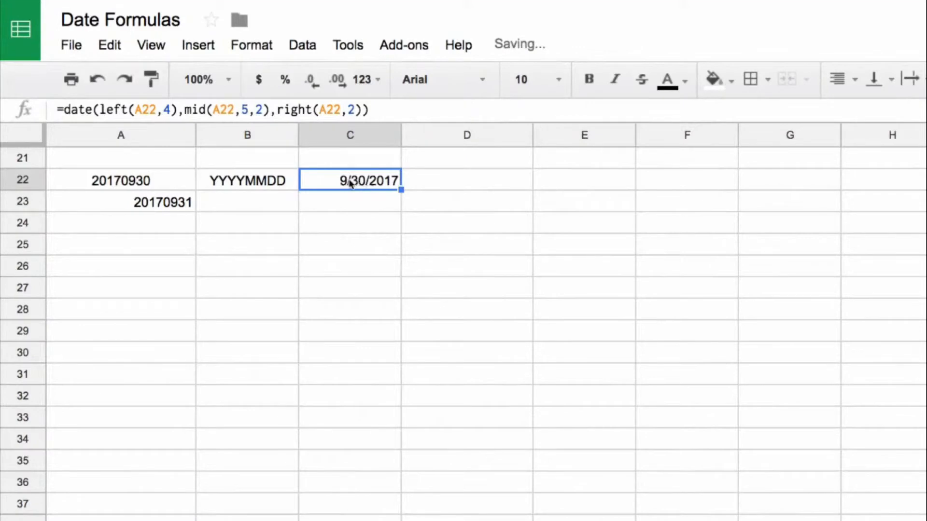
pyautogui.click(375, 199)
pyautogui.click(169, 202)
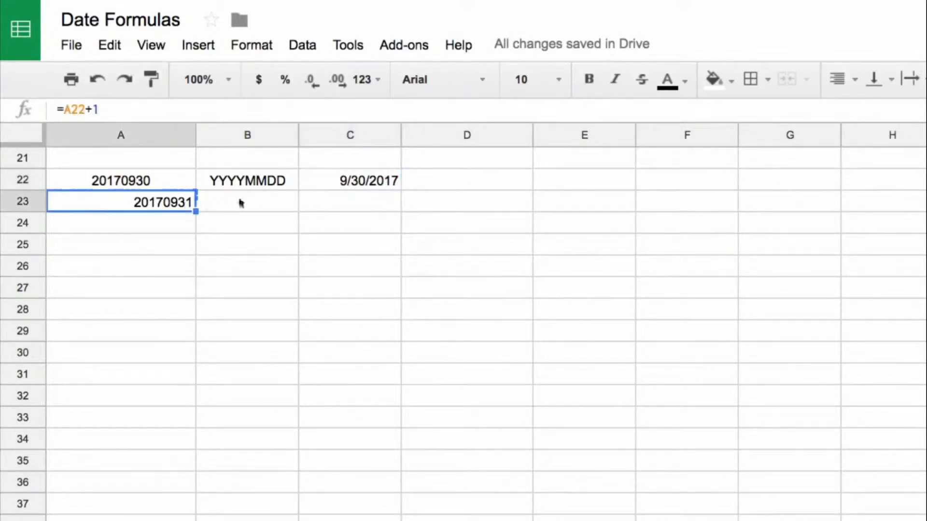
pyautogui.hotkey('ctrl', 'c')
pyautogui.click(324, 200)
pyautogui.hotkey('ctrl', 'v')
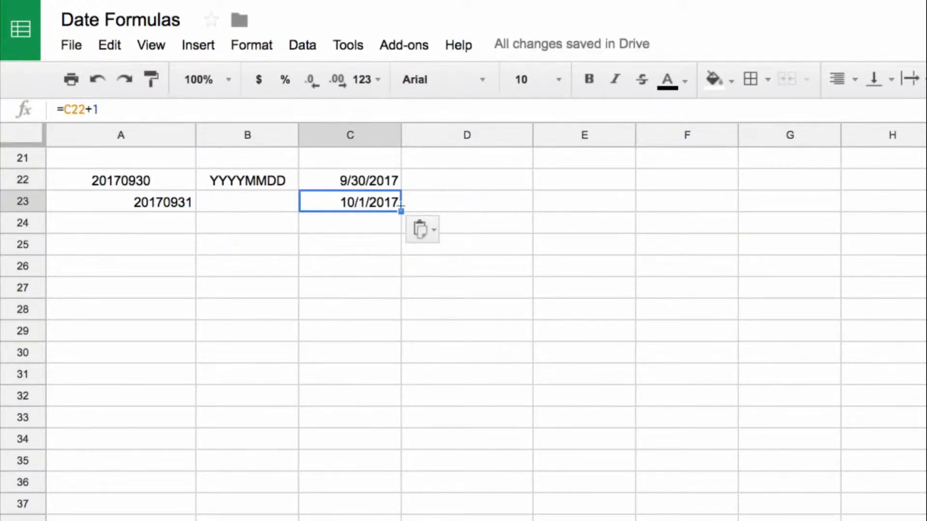
pyautogui.click(156, 182)
pyautogui.click(330, 183)
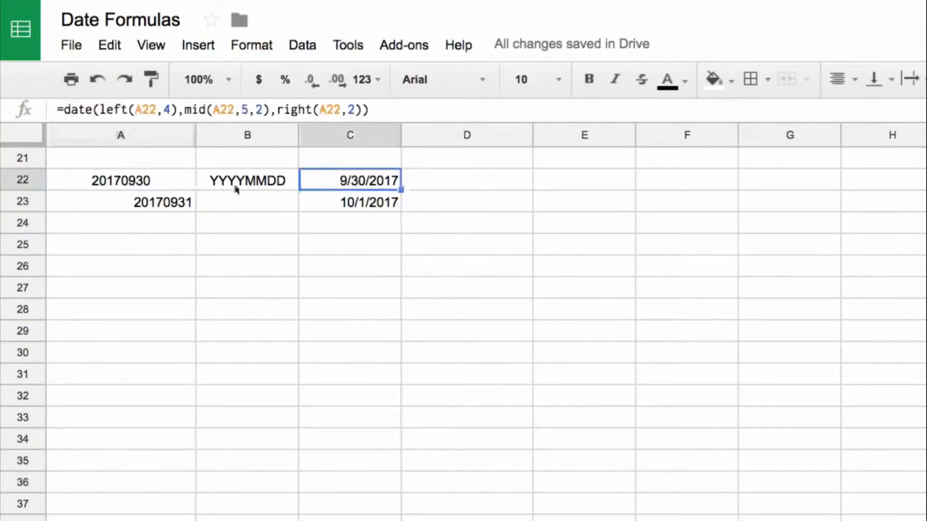
pyautogui.click(161, 187)
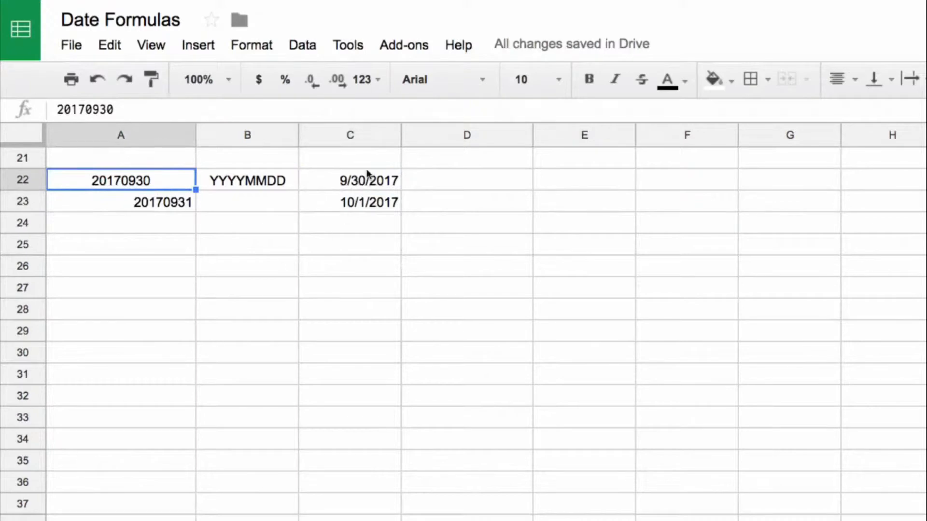
pyautogui.click(363, 184)
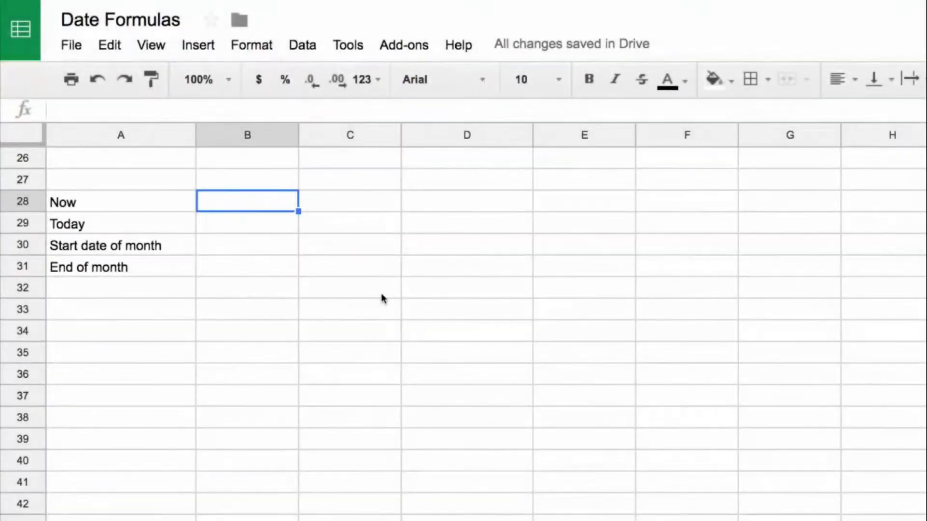
# Enter =now() in B28 beside the Now label and widen column B to fit the full timestamp.
pyautogui.write('=')
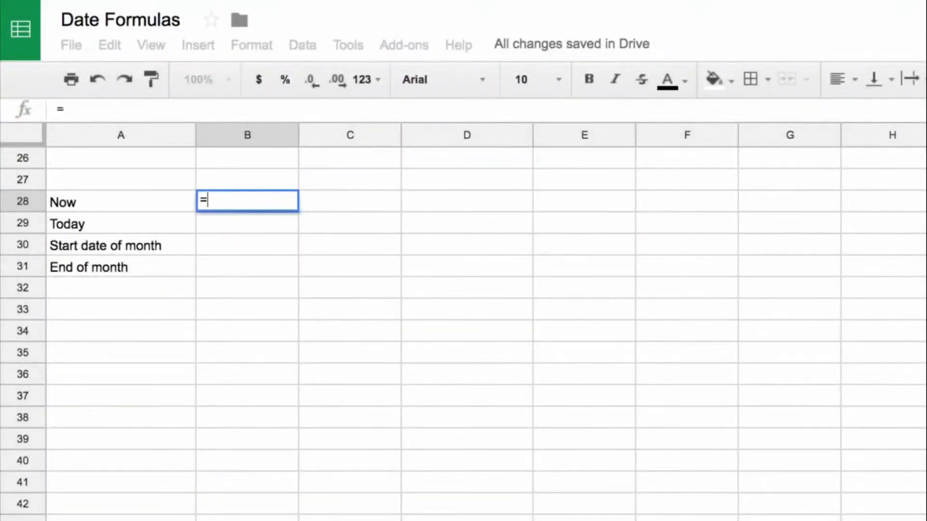
pyautogui.write('now()')
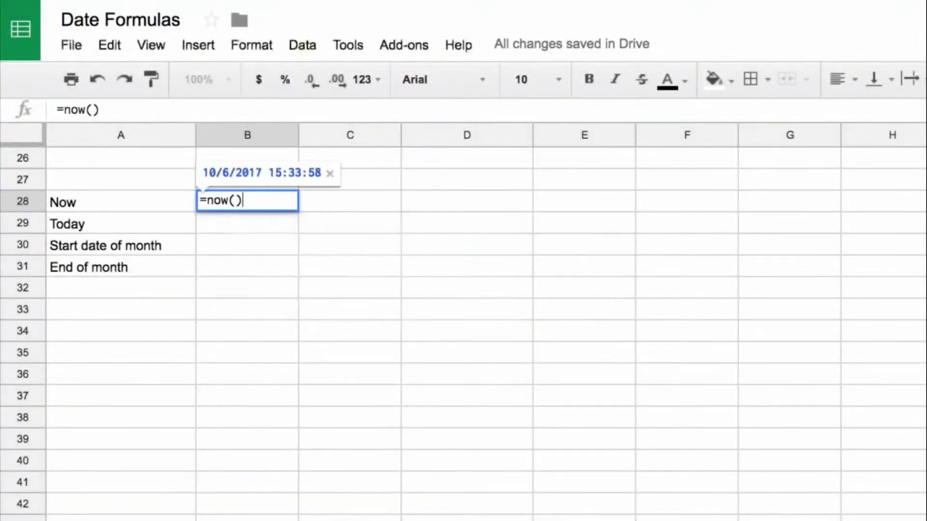
pyautogui.press('Return')
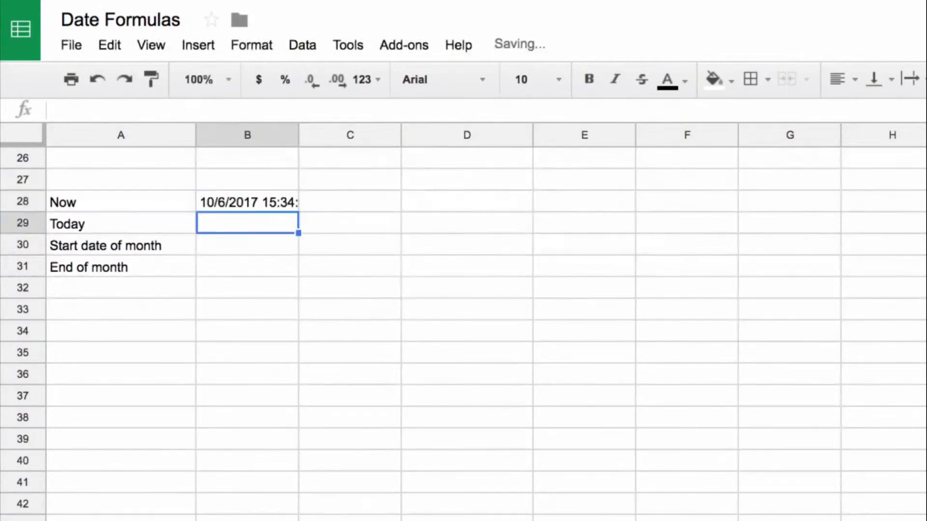
pyautogui.click(248, 202)
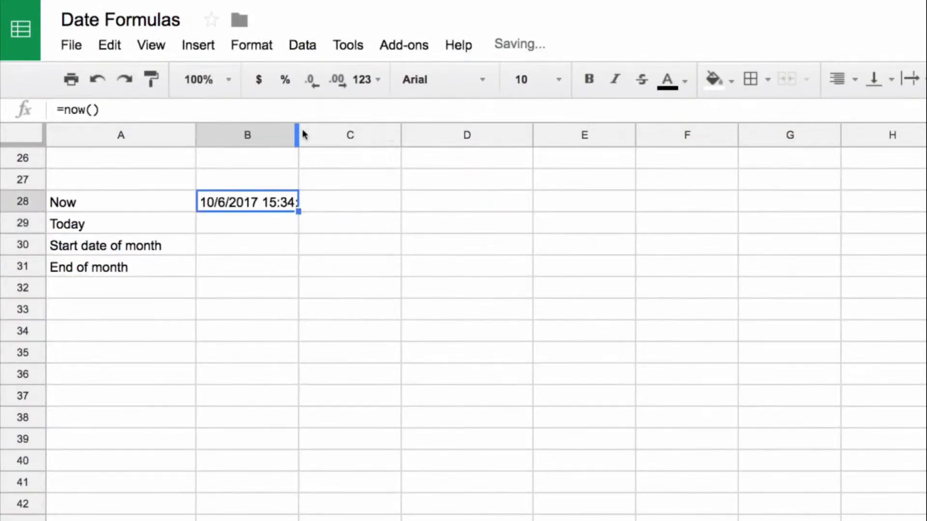
pyautogui.moveTo(299, 129); pyautogui.dragTo(337, 131)
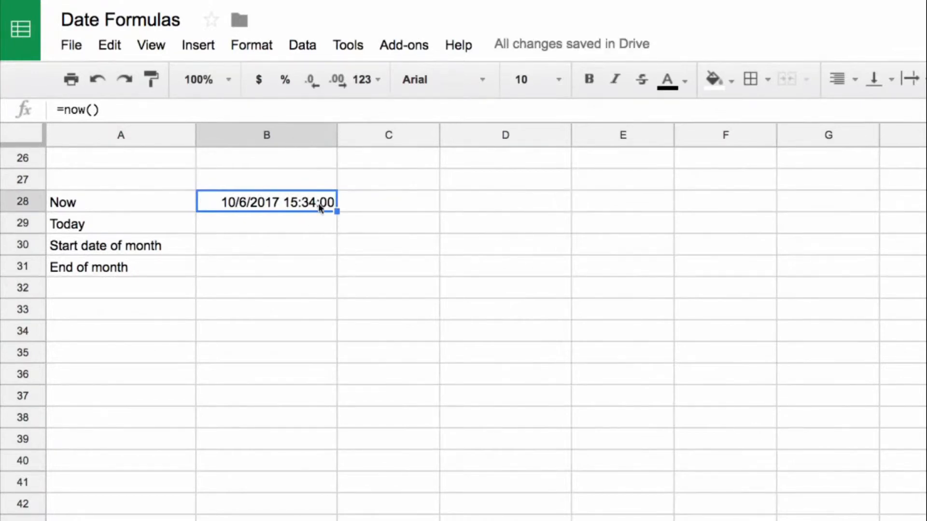
# Enter =today() in B29, beside the Today label.
pyautogui.press('Down')
pyautogui.write('=today()')
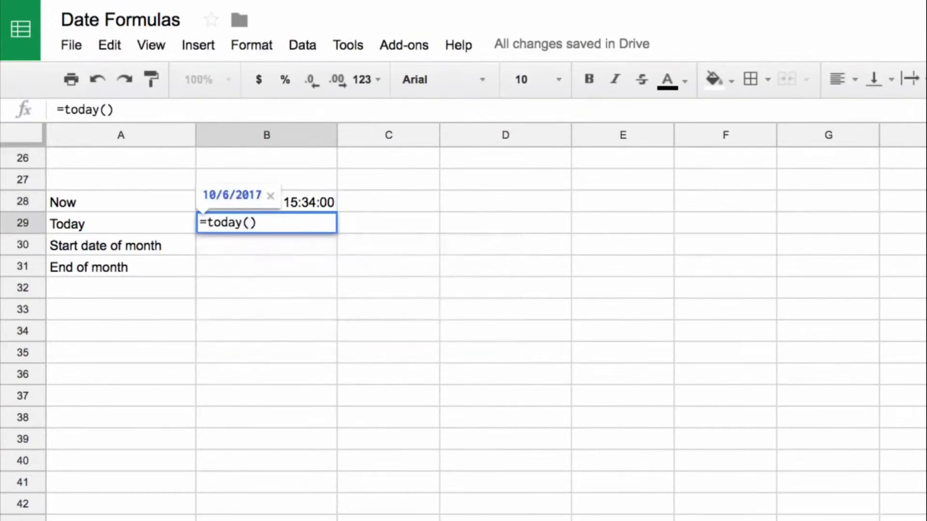
pyautogui.press('Return')
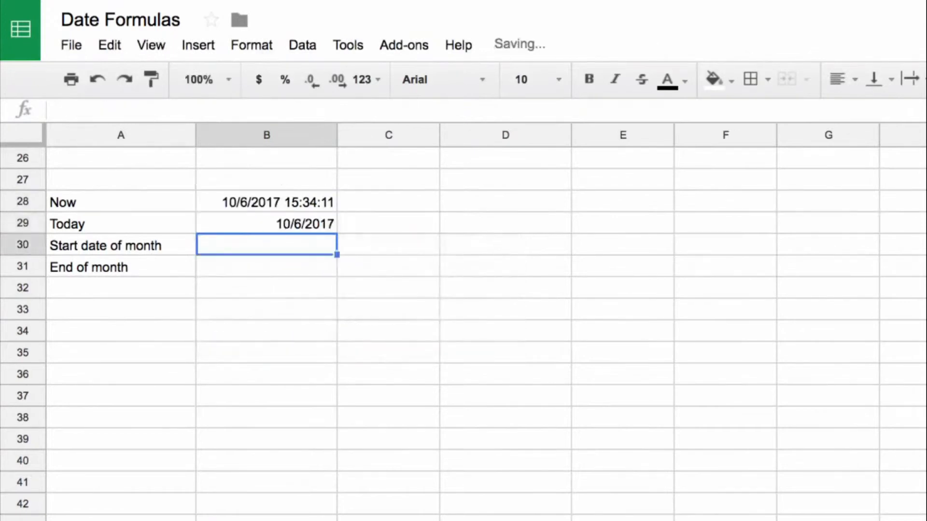
pyautogui.press('Up')
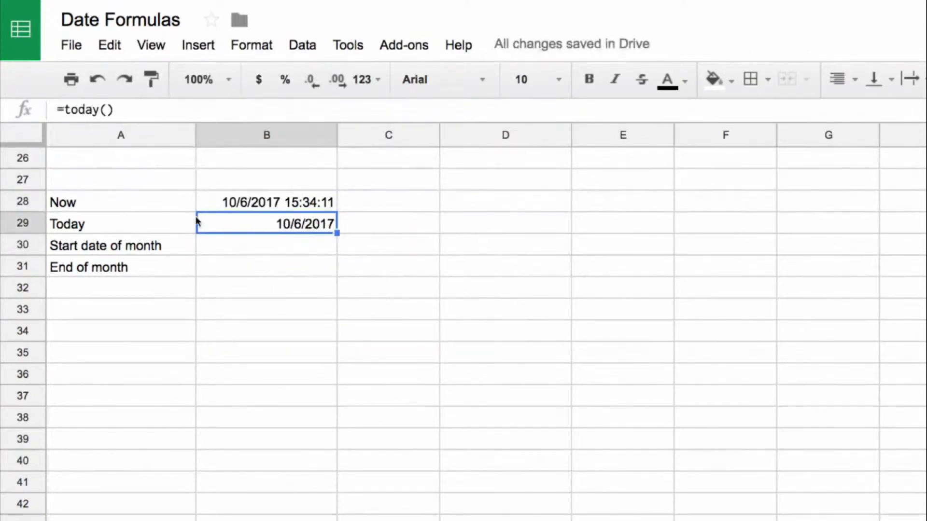
pyautogui.moveTo(242, 203); pyautogui.dragTo(285, 227)
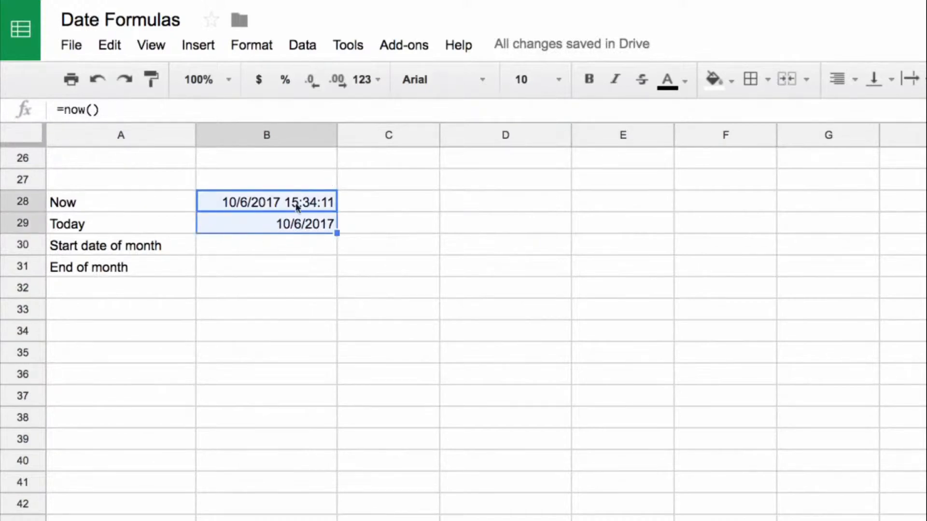
pyautogui.click(307, 226)
# Enter the filler text sdf in B30 and sdfsdf in C30 to make NOW recalculate, and clear both cells.
pyautogui.click(306, 245)
pyautogui.write('sdf')
pyautogui.click(309, 287)
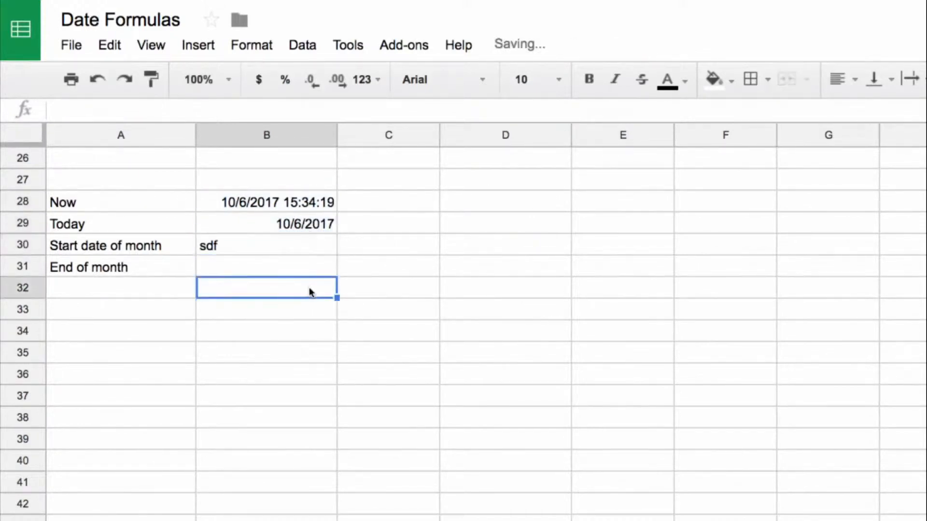
pyautogui.click(300, 245)
pyautogui.click(414, 250)
pyautogui.write('sdfsdf')
pyautogui.click(393, 305)
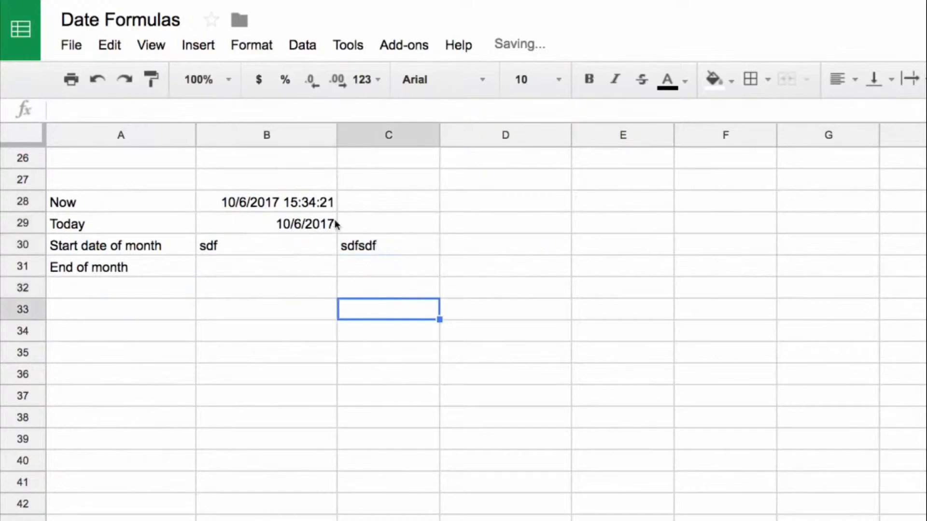
pyautogui.click(332, 205)
pyautogui.moveTo(287, 248); pyautogui.dragTo(381, 247)
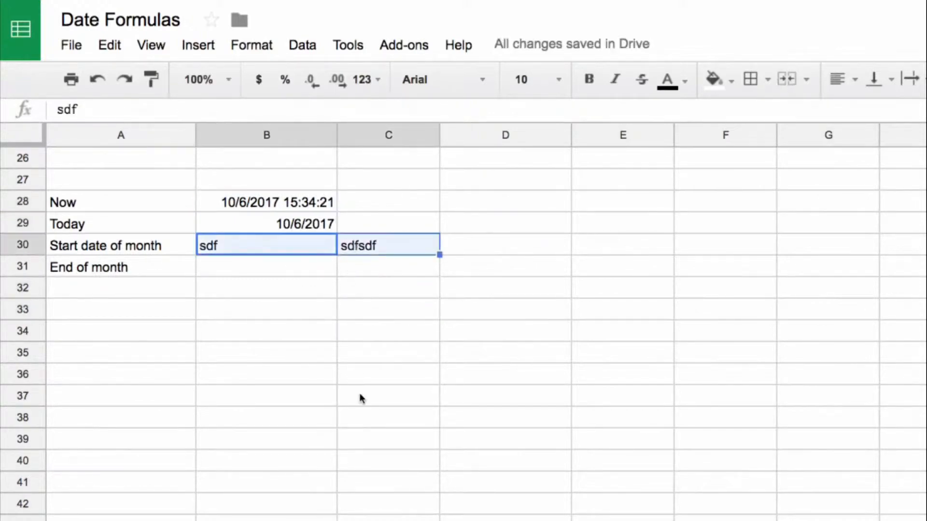
pyautogui.press('Delete')
pyautogui.press('Left')
pyautogui.press('Right')
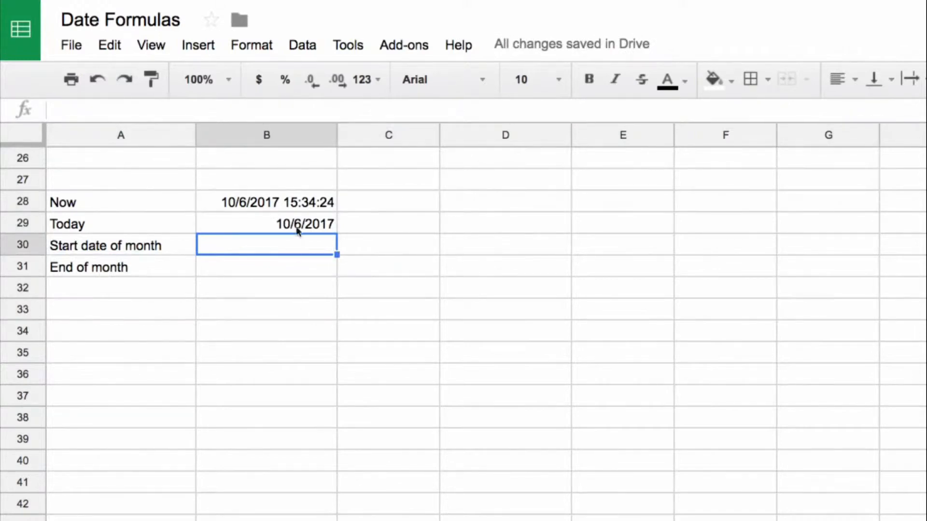
pyautogui.click(211, 202)
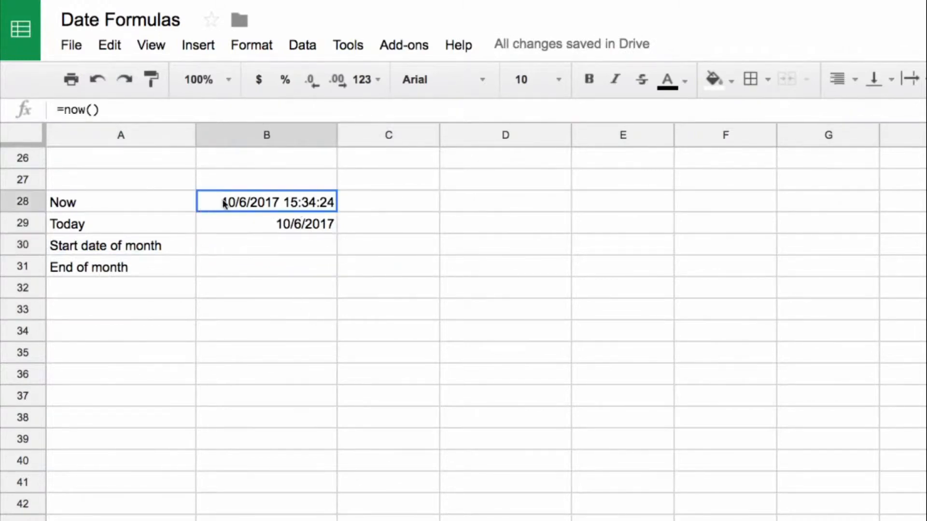
# Enter =eomonth(B29,0) in B30, beside the Start date of month label.
pyautogui.click(250, 249)
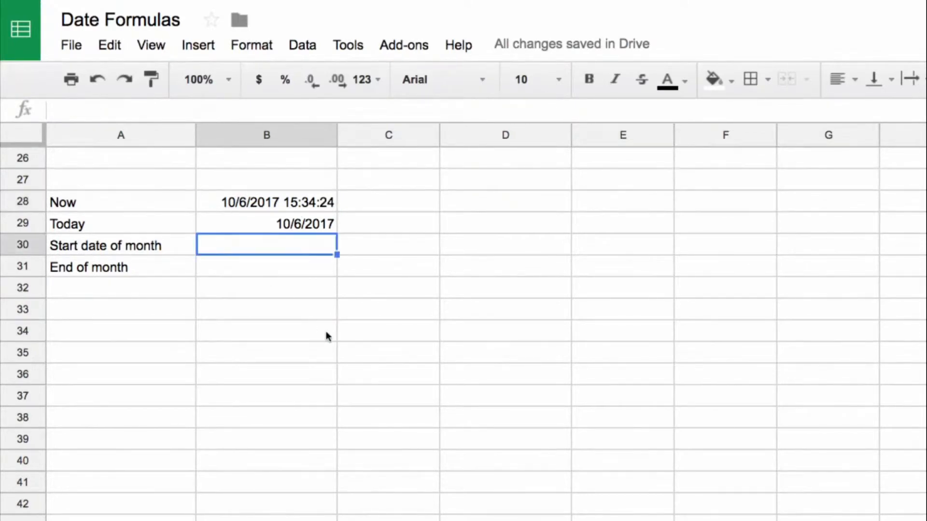
pyautogui.write('=eomonth(')
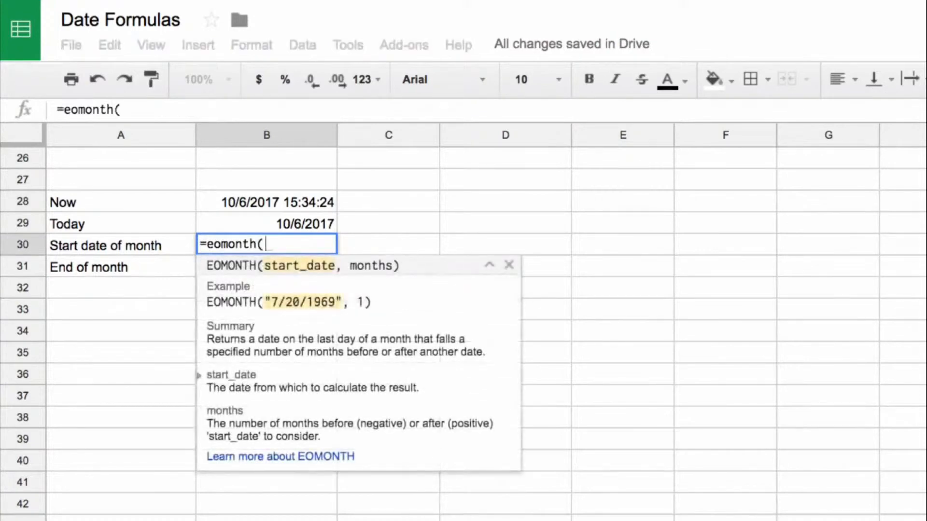
pyautogui.click(327, 223)
pyautogui.write(',')
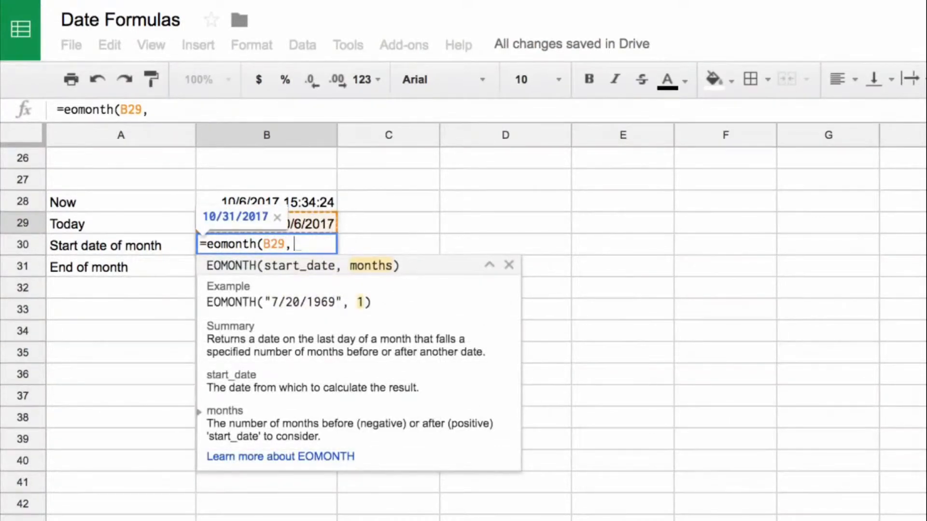
pyautogui.write('0)')
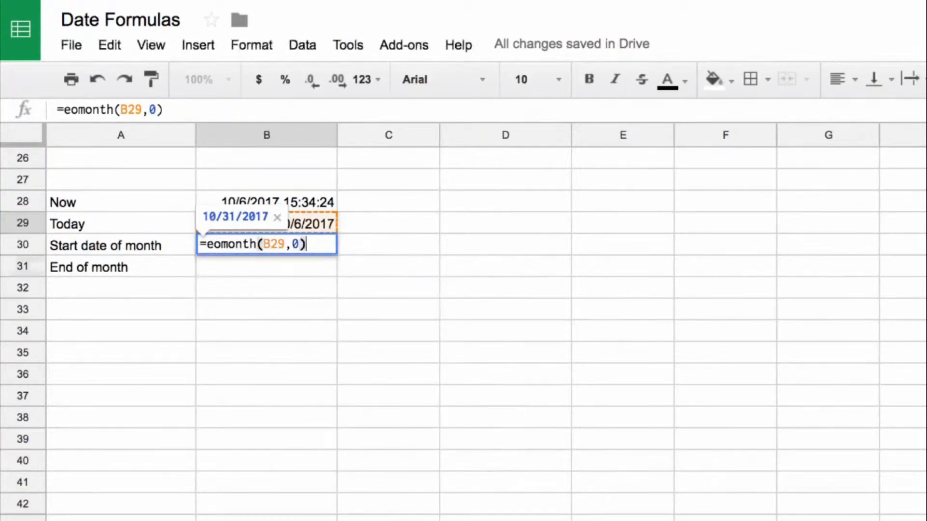
pyautogui.press('Return')
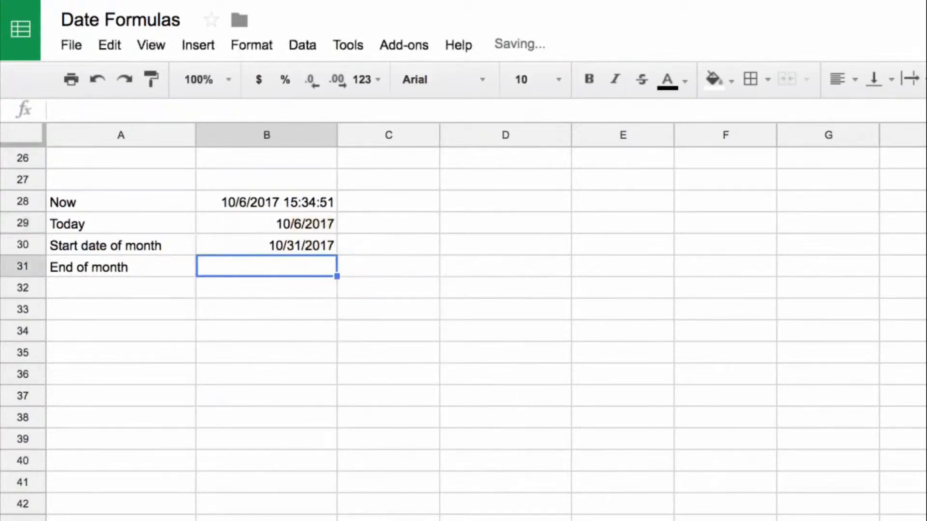
pyautogui.press('Up')
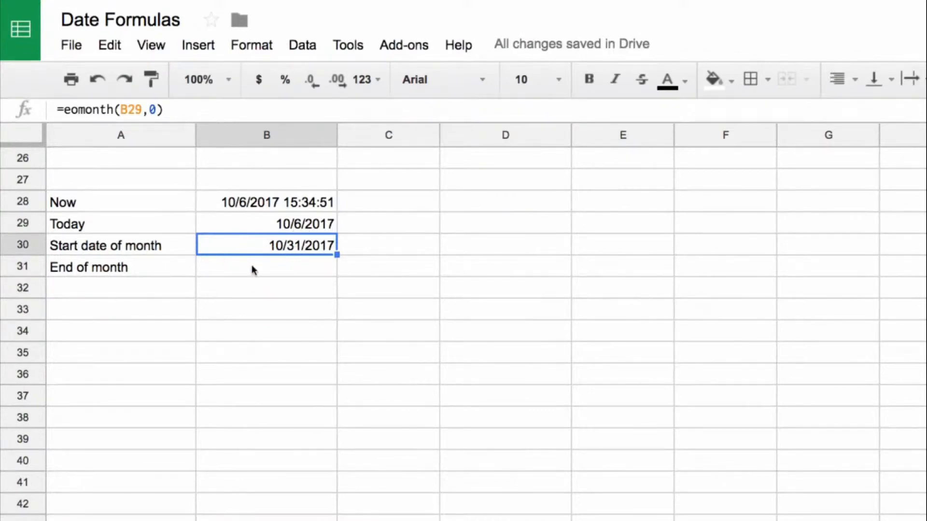
# Change the months argument of the EOMONTH formula in B30 to -1.
pyautogui.click(140, 247)
pyautogui.click(223, 248)
pyautogui.click(158, 109)
pyautogui.press('BackSpace')
pyautogui.write('-1')
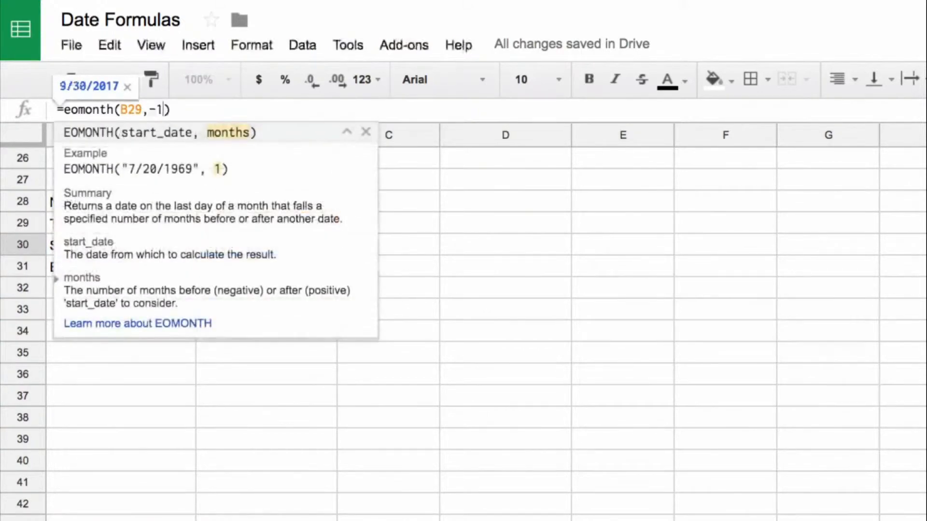
pyautogui.press('Right')
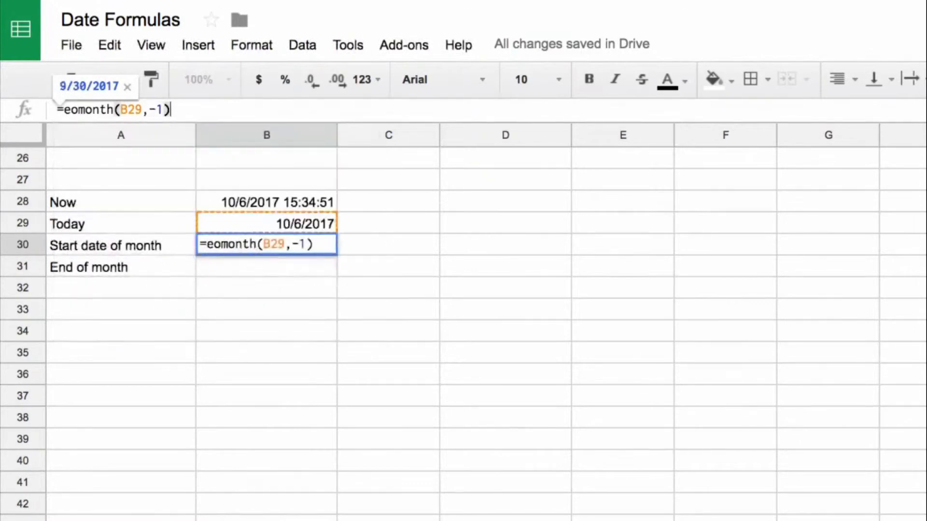
pyautogui.press('Return')
pyautogui.press('Down')
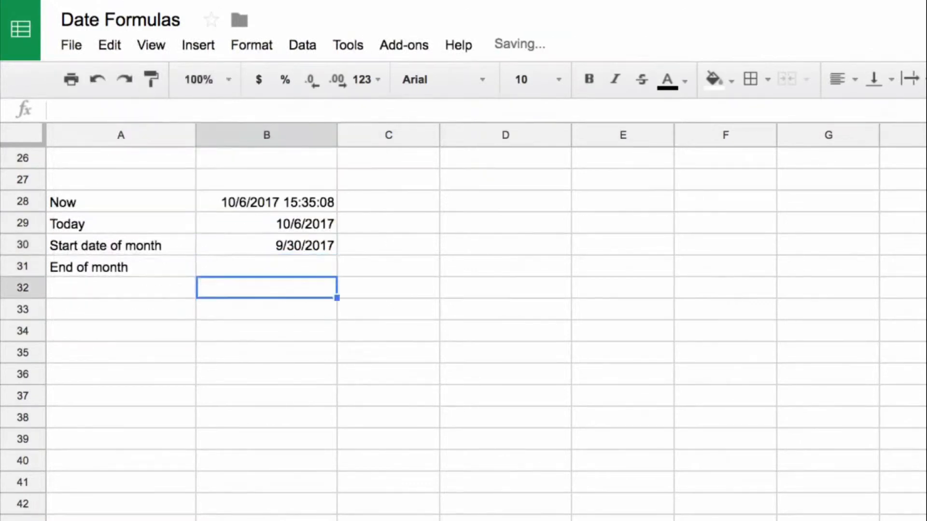
# Append +1 to the B30 formula, making it =eomonth(B29,-1)+1 for the month's first day.
pyautogui.press('Up')
pyautogui.press('Up')
pyautogui.click(175, 112)
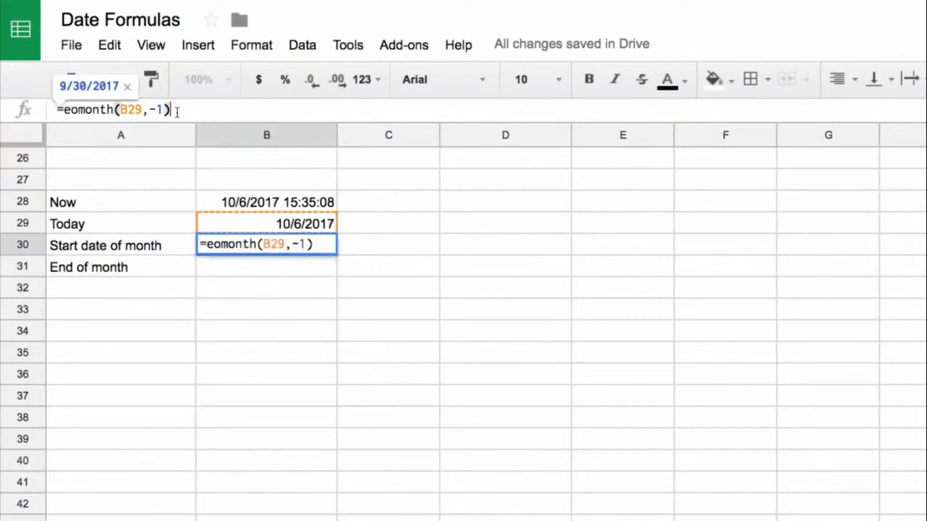
pyautogui.write('+1')
pyautogui.press('Return')
pyautogui.press('Up')
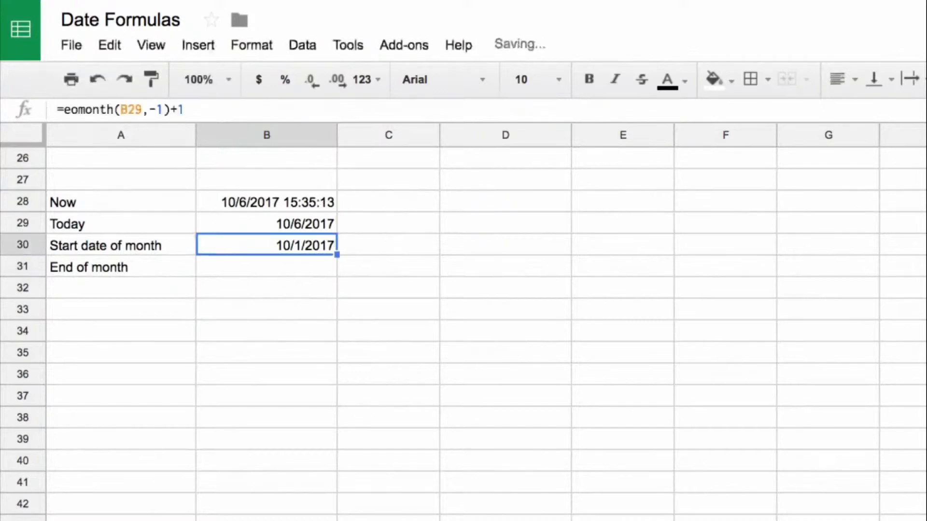
pyautogui.press('Down')
pyautogui.press('Up')
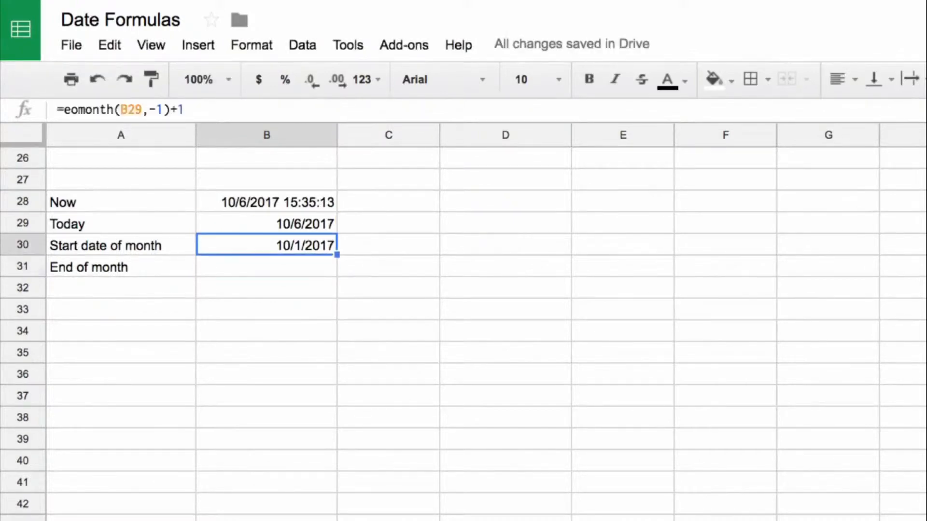
# Enter =eomonth(B29,0) in B31, beside the End of month label.
pyautogui.press('Down')
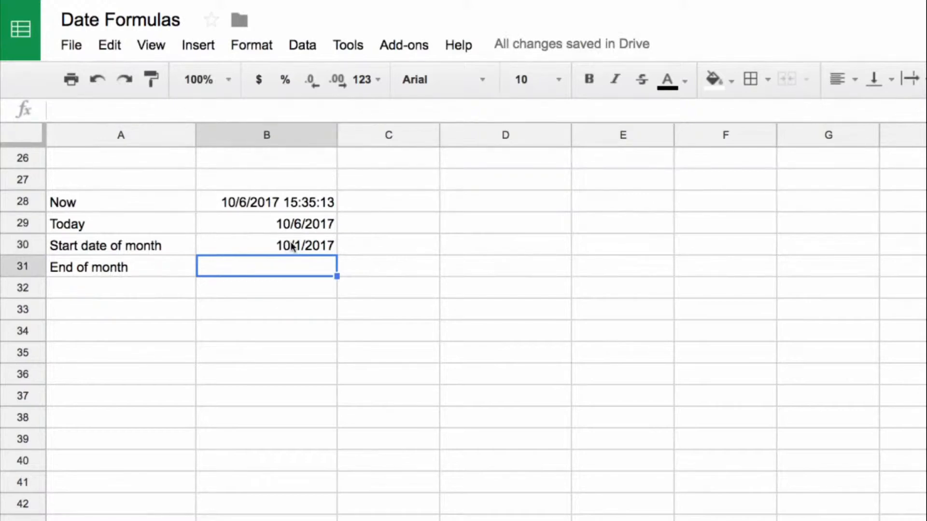
pyautogui.write('=eomonth(')
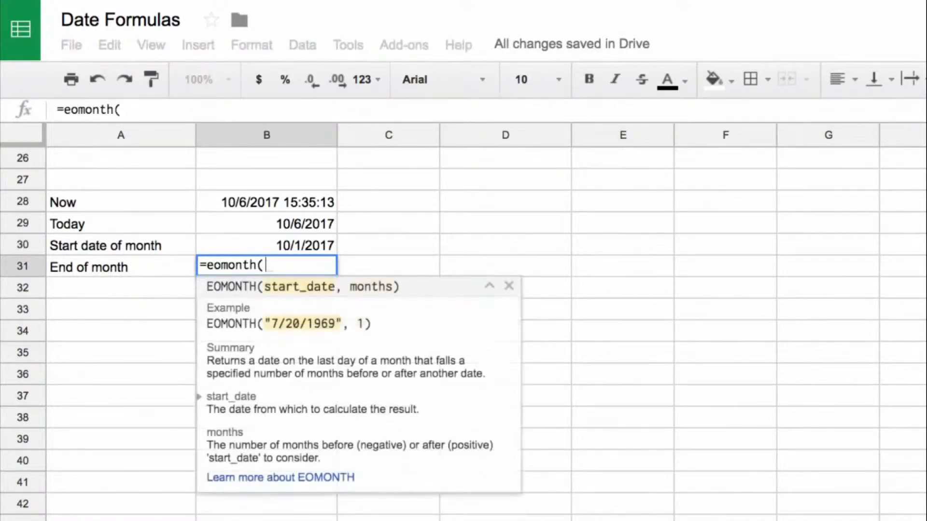
pyautogui.write('B29,0)')
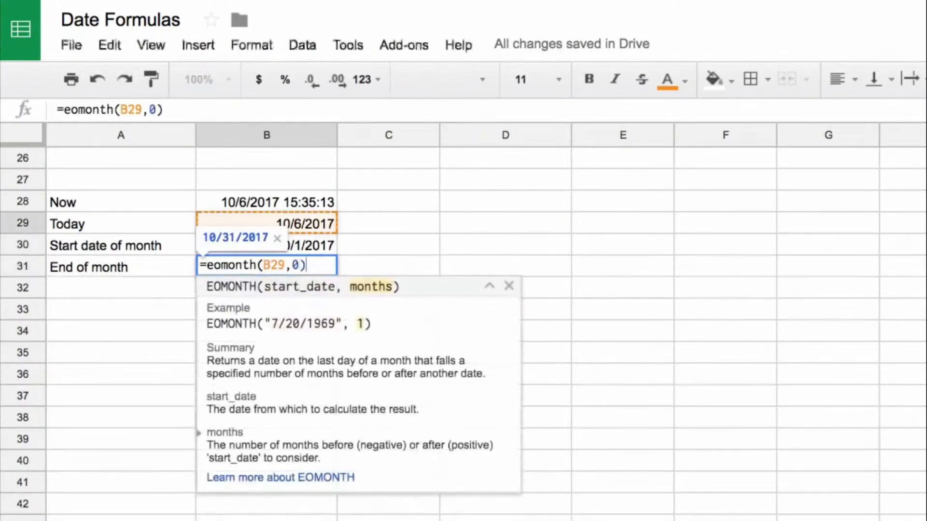
pyautogui.press('Return')
pyautogui.press('Up')
pyautogui.press('Up')
pyautogui.hotkey('shift', 'Down')
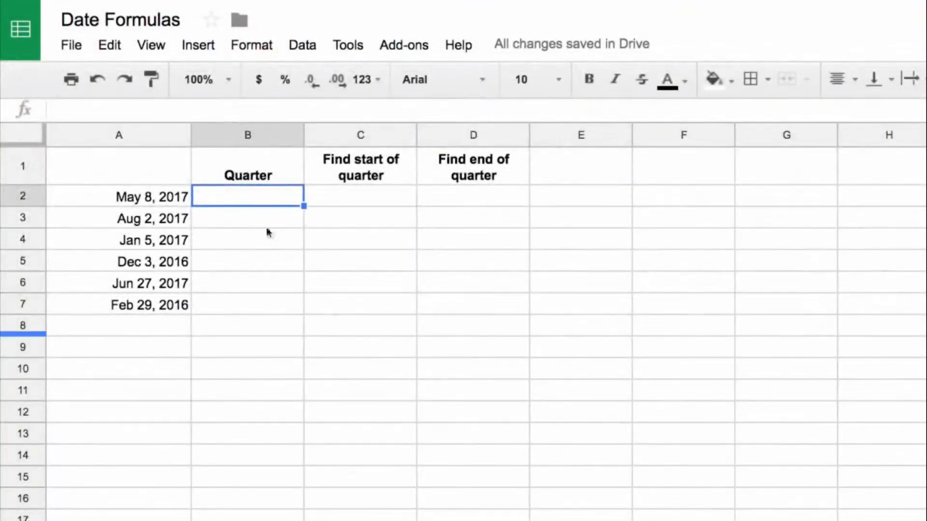
pyautogui.moveTo(185, 305); pyautogui.dragTo(170, 197)
pyautogui.click(283, 204)
pyautogui.moveTo(353, 193); pyautogui.dragTo(495, 195)
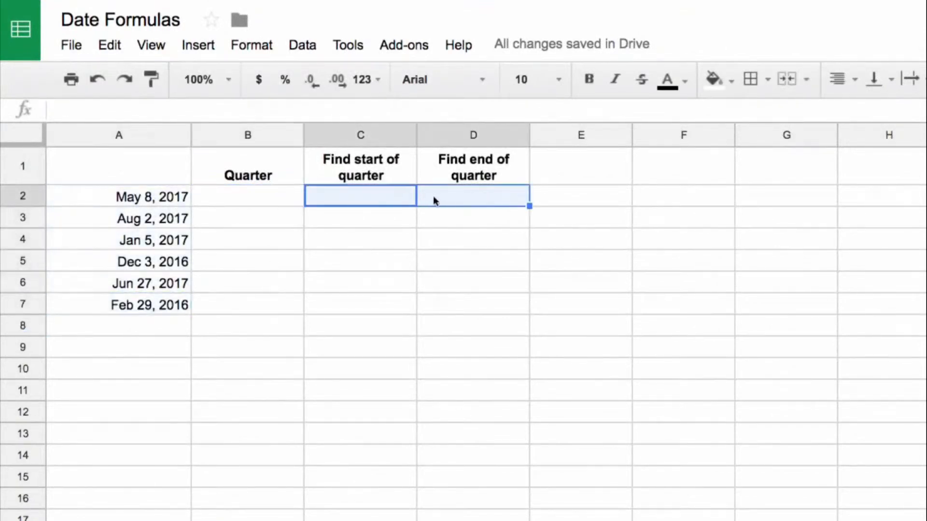
# Enter =month(A2) in B2 under the Quarter header.
pyautogui.click(281, 199)
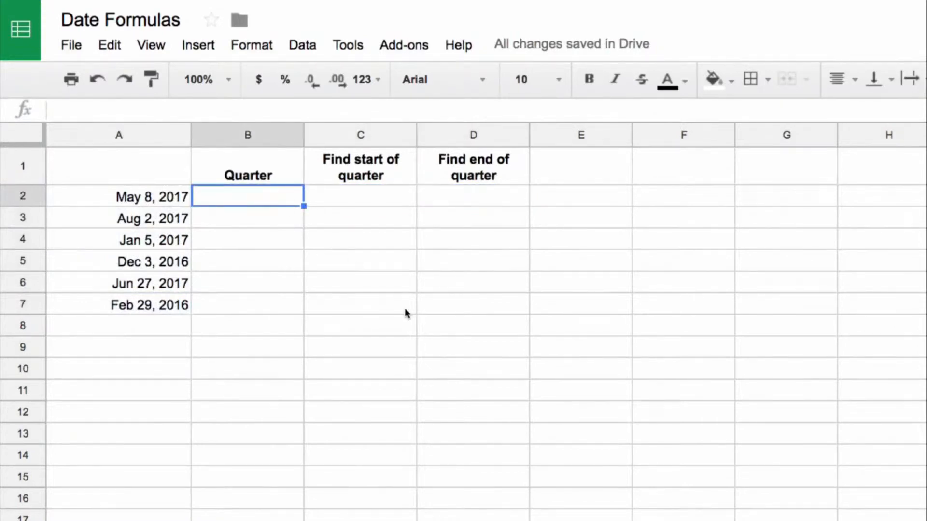
pyautogui.write('=monht')
pyautogui.press('BackSpace')
pyautogui.press('BackSpace')
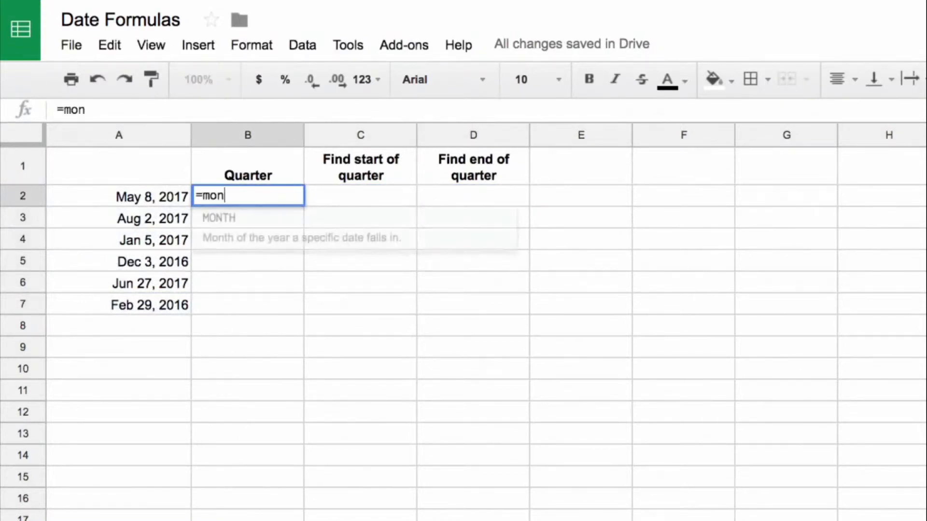
pyautogui.write('th(')
pyautogui.press('Left')
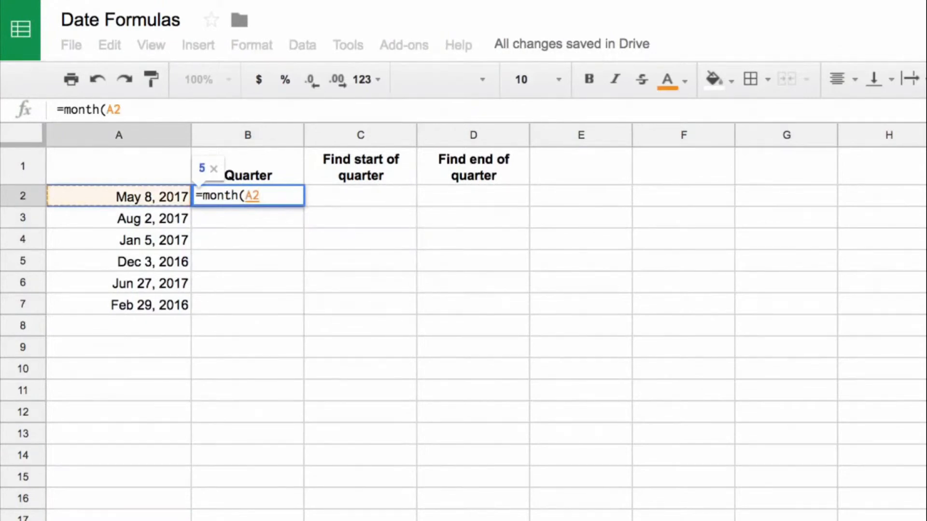
pyautogui.write(')')
pyautogui.press('Return')
pyautogui.press('Up')
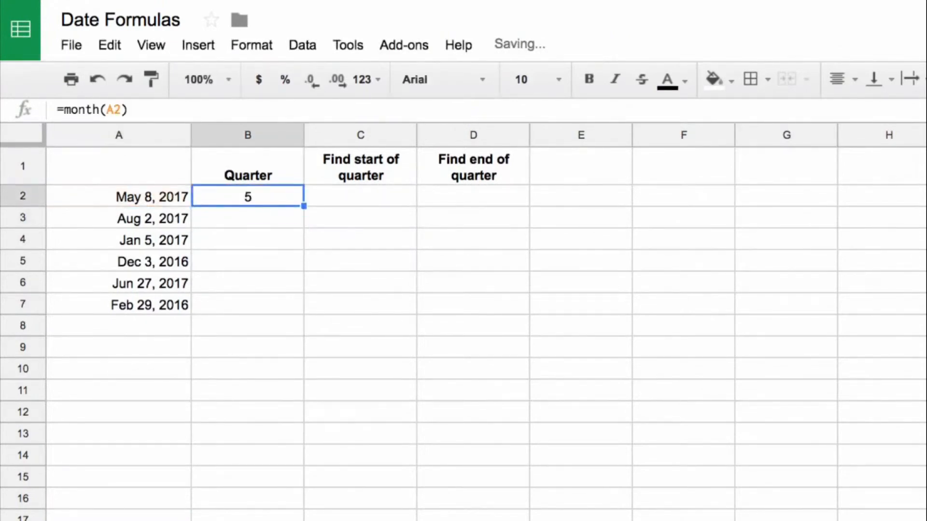
# Divide the month by 3 in B2, making the formula =month(A2)/3.
pyautogui.click(325, 111)
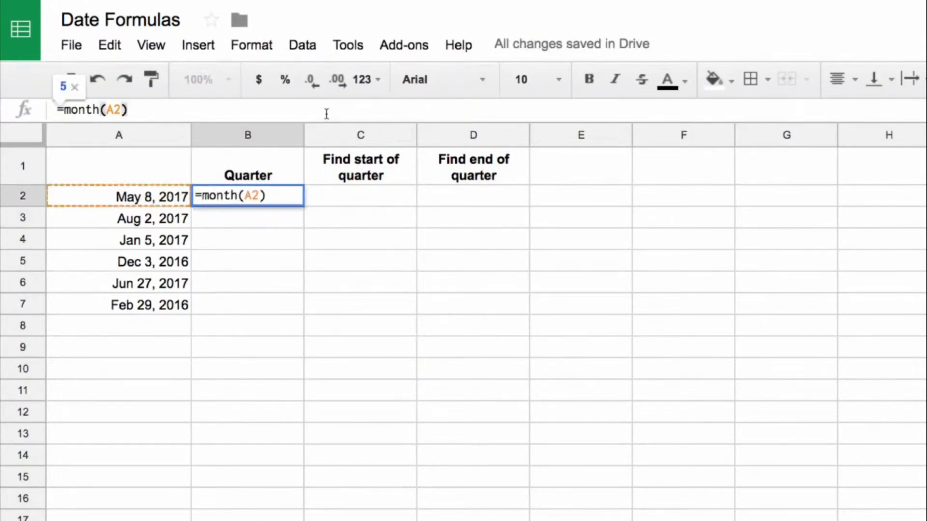
pyautogui.write('/3')
pyautogui.press('Return')
pyautogui.press('Up')
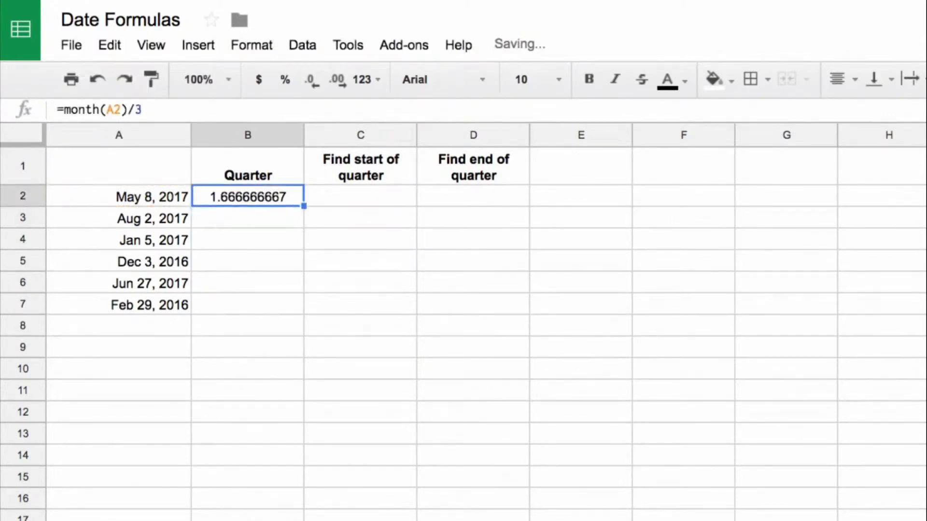
# Copy the =month(A2)/3 formula from B2 into B3 through B7.
pyautogui.press('Down')
pyautogui.hotkey('ctrl', 'v')
pyautogui.press('Down')
pyautogui.hotkey('ctrl', 'v')
pyautogui.press('Down')
pyautogui.hotkey('ctrl', 'v')
pyautogui.press('Down')
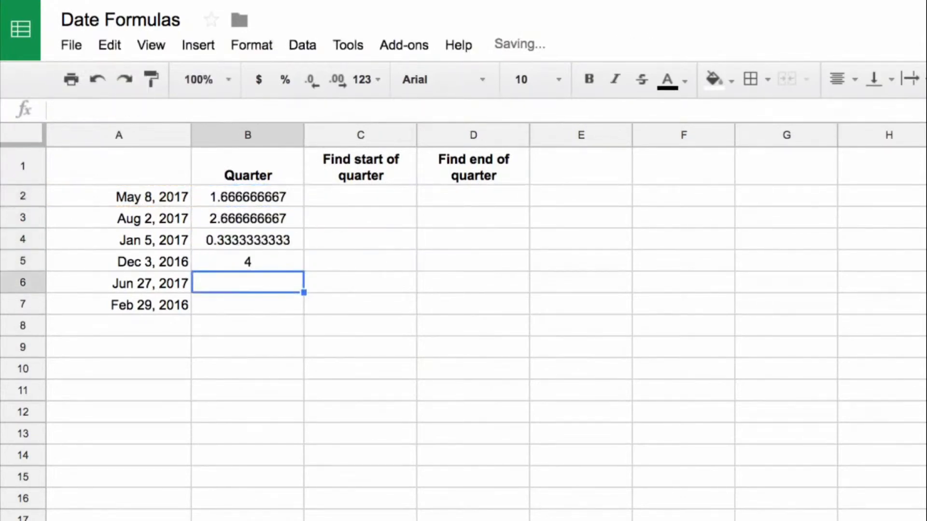
pyautogui.hotkey('ctrl', 'v')
pyautogui.press('Down')
pyautogui.write('=month(A7)/3')
# Examine the divided month values in B2:B7 to see how each relates to its date's quarter.
pyautogui.press('Up')
pyautogui.press('Up')
pyautogui.press('Up')
pyautogui.press('Up')
pyautogui.press('Up')
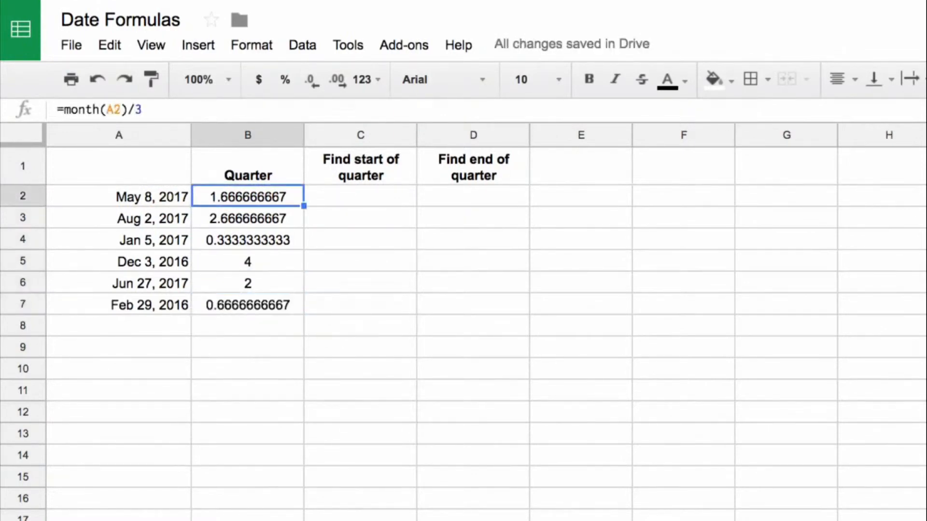
pyautogui.press('Down')
pyautogui.press('Down')
pyautogui.press('Down')
pyautogui.press('Down')
pyautogui.press('Down')
pyautogui.press('Up')
pyautogui.press('Up')
pyautogui.press('Up')
pyautogui.press('Up')
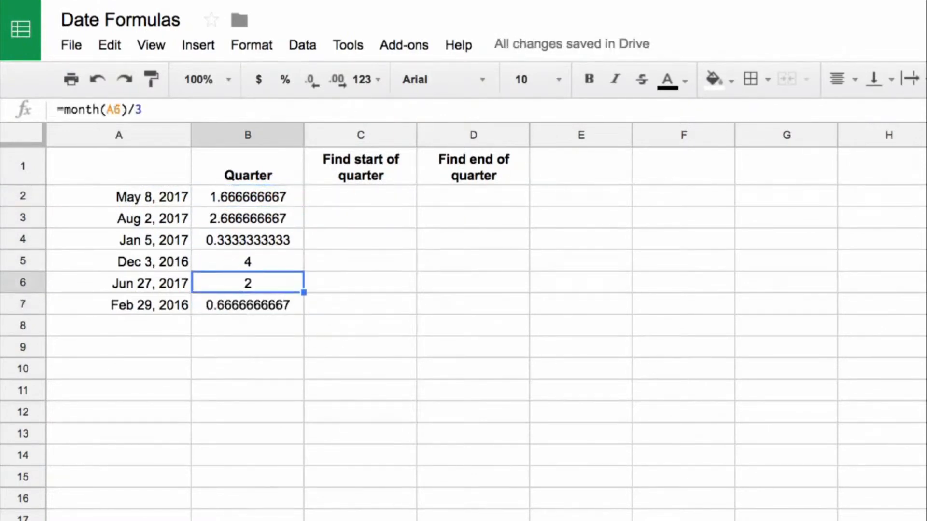
pyautogui.press('Up')
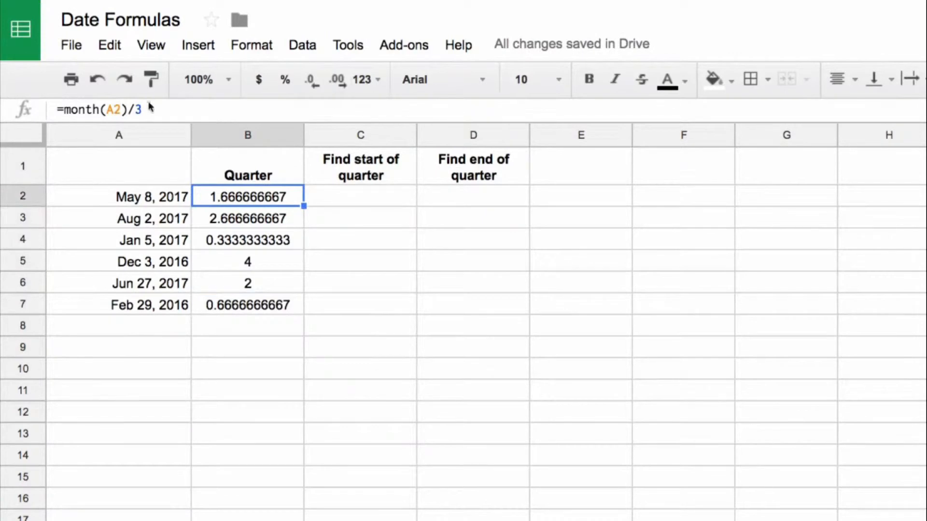
# Wrap the B2 formula in ROUNDUP with 0 decimal places, making it =roundup(month(A2)/3,0).
pyautogui.click(67, 109)
pyautogui.write('round(')
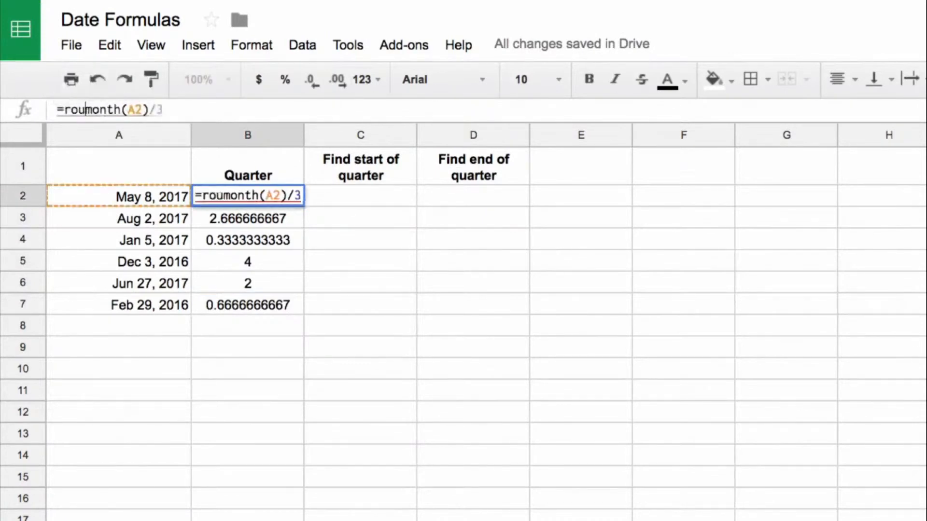
pyautogui.press('Left')
pyautogui.write('up')
pyautogui.press('End')
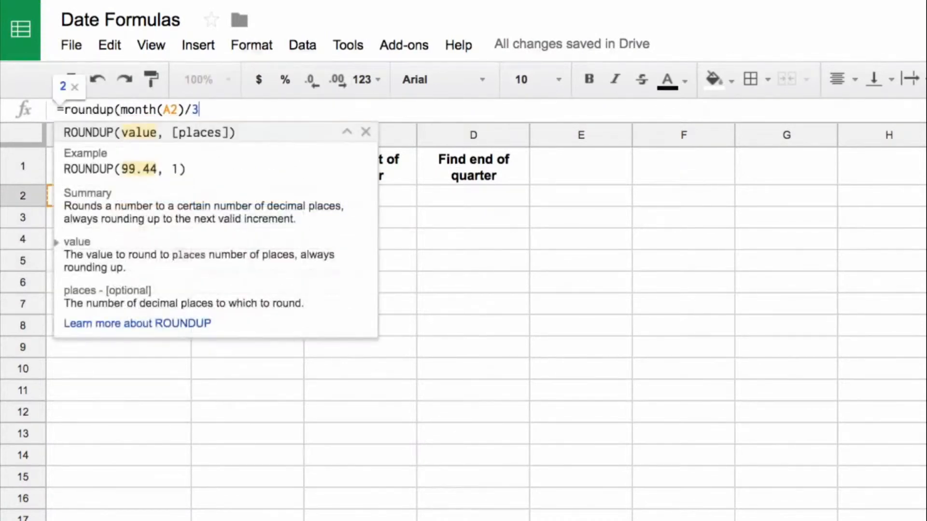
pyautogui.write(',0)')
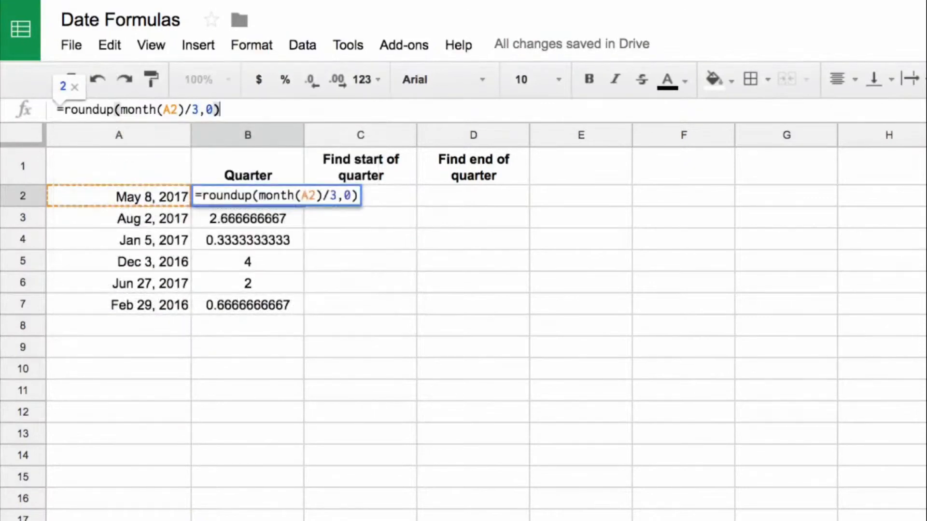
pyautogui.press('Return')
pyautogui.press('Up')
# Copy the ROUNDUP formula from B2 over the cells B3:B7.
pyautogui.hotkey('ctrl', 'c')
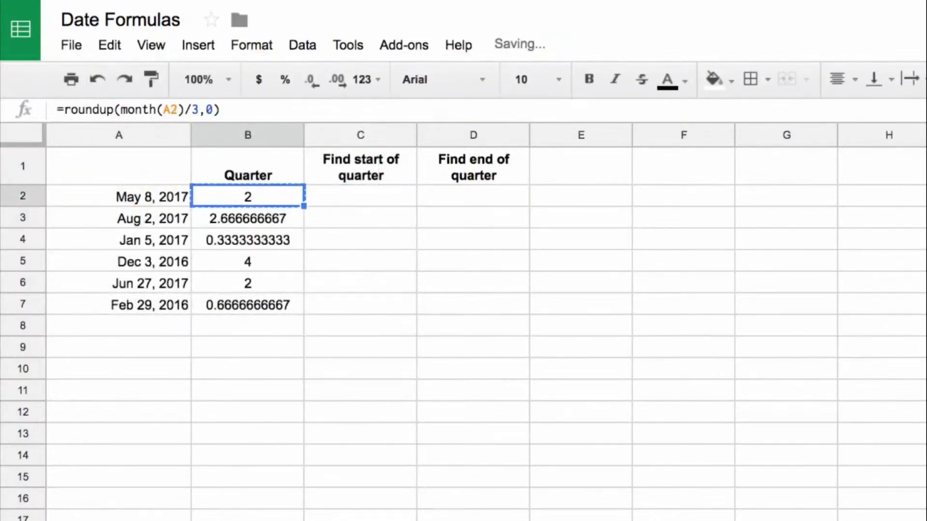
pyautogui.press('Down')
pyautogui.hotkey('ctrl', 'shift', 'Down')
pyautogui.hotkey('ctrl', 'v')
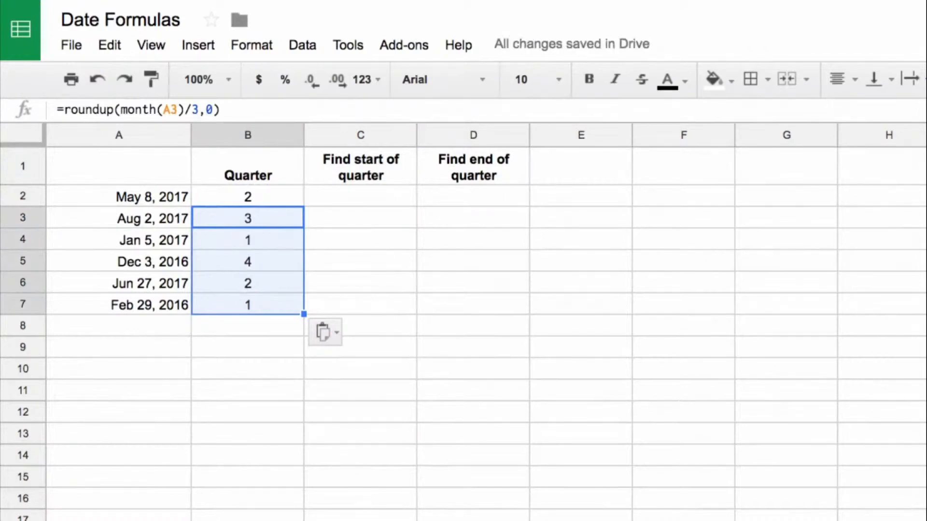
pyautogui.press('Left')
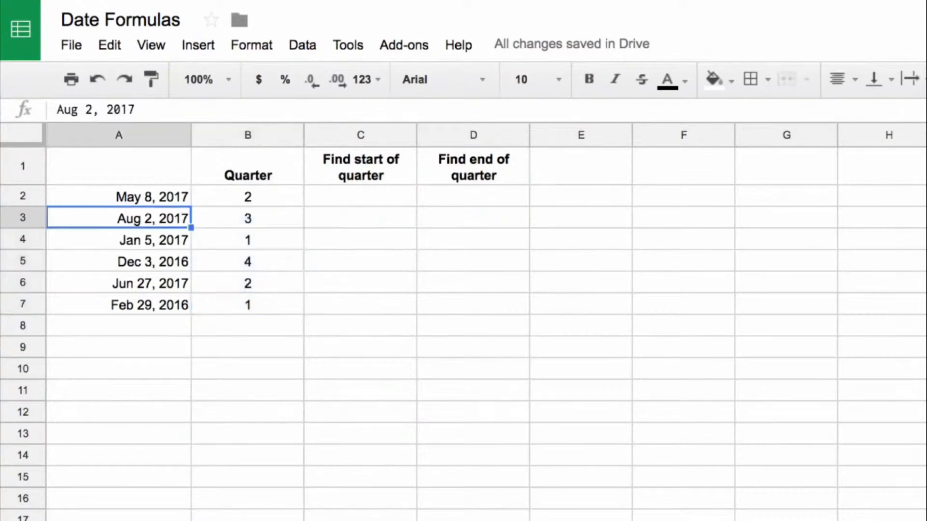
pyautogui.press('Right')
# Prefix the B2 formula with the letter Q, making it ="Q"&roundup(month(A2)/3,0).
pyautogui.press('Up')
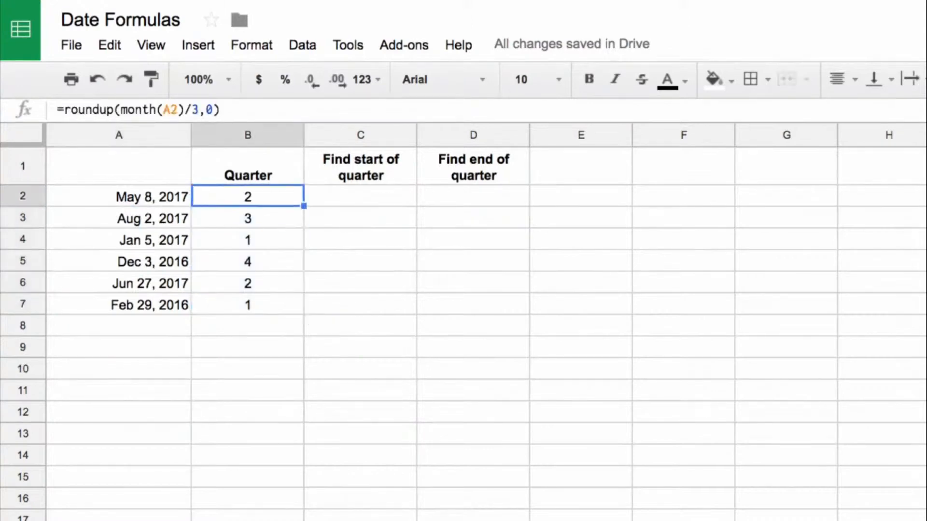
pyautogui.click(64, 109)
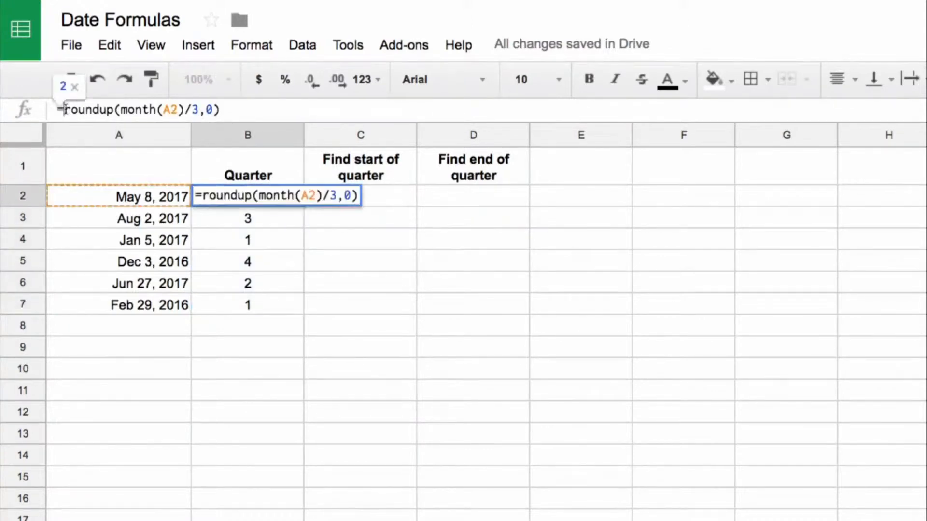
pyautogui.write('"Q"&')
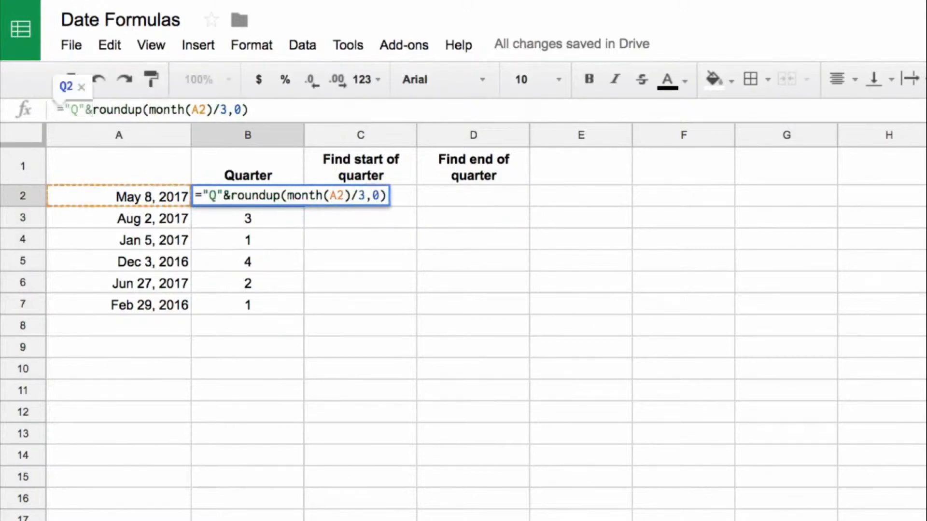
pyautogui.press('Return')
pyautogui.press('Up')
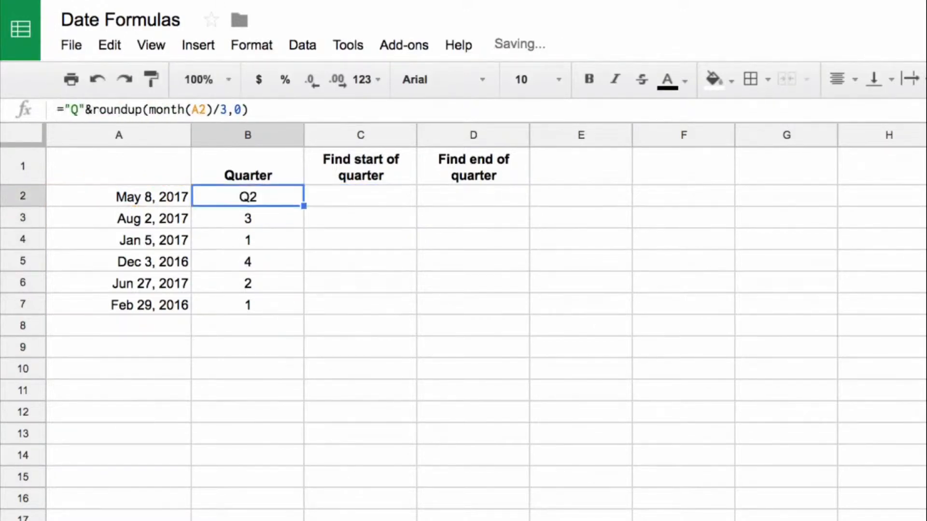
pyautogui.moveTo(66, 109); pyautogui.dragTo(91, 110)
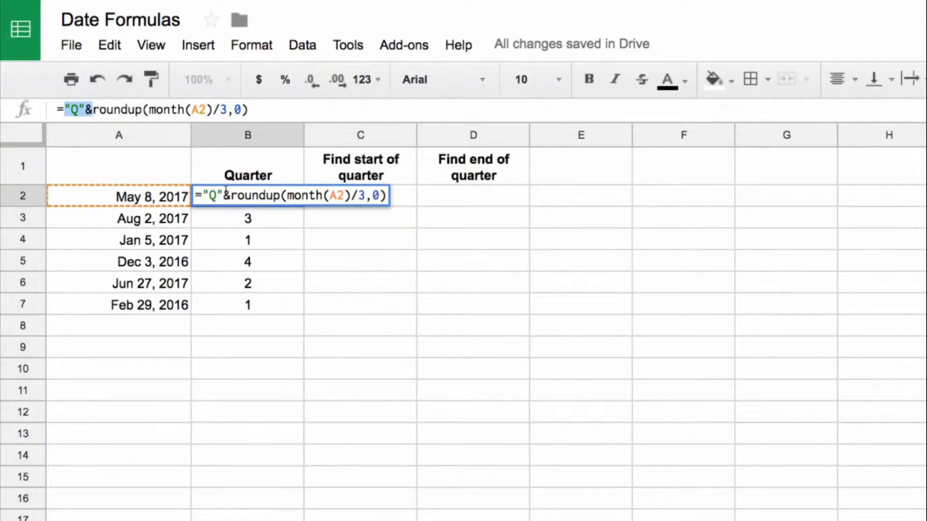
pyautogui.press('Return')
pyautogui.press('Up')
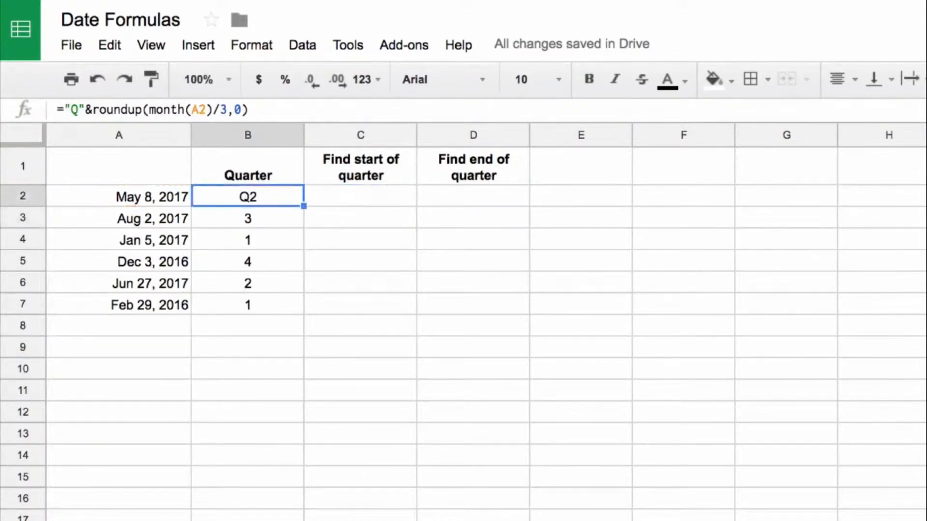
# Copy the Q-prefixed quarter formula from B2 over the cells B3:B7.
pyautogui.hotkey('ctrl', 'c')
pyautogui.press('Down')
pyautogui.hotkey('ctrl', 'shift', 'Down')
pyautogui.hotkey('ctrl', 'v')
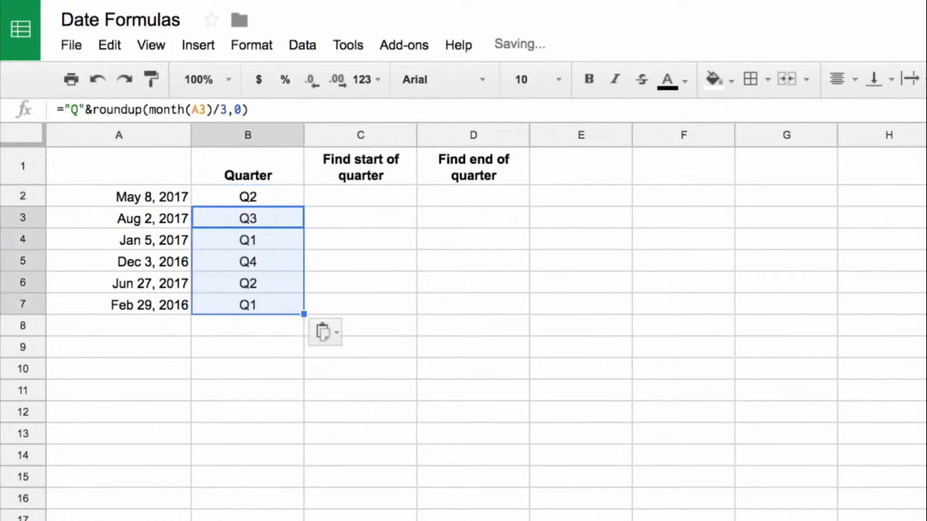
# Check the quarter labels in column B against the dates in column A.
pyautogui.press('Left')
pyautogui.press('Down')
pyautogui.press('Down')
pyautogui.press('Down')
pyautogui.press('Right')
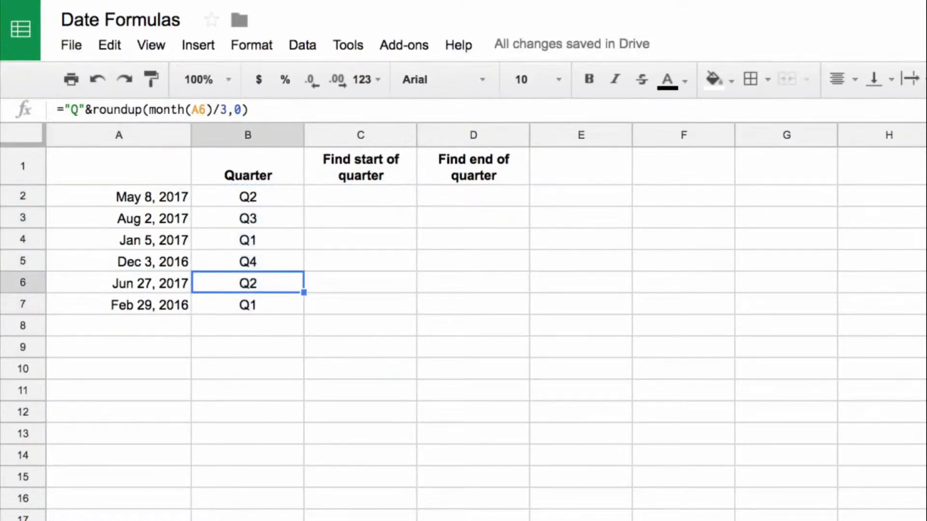
pyautogui.press('Up')
pyautogui.press('Up')
pyautogui.press('Up')
pyautogui.press('Up')
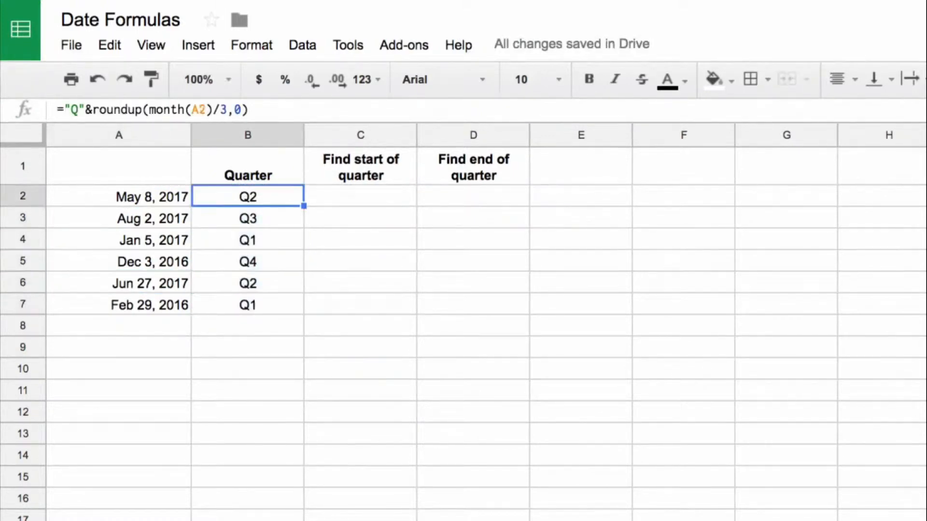
# Enter the formula =eomonth(A2,1) in cell D2 under Find end of quarter.
pyautogui.press('Right')
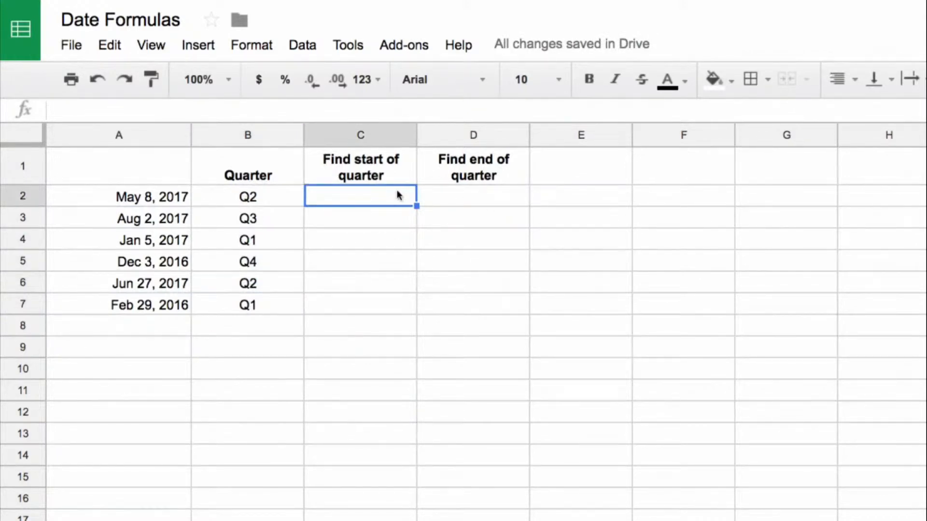
pyautogui.press('Right')
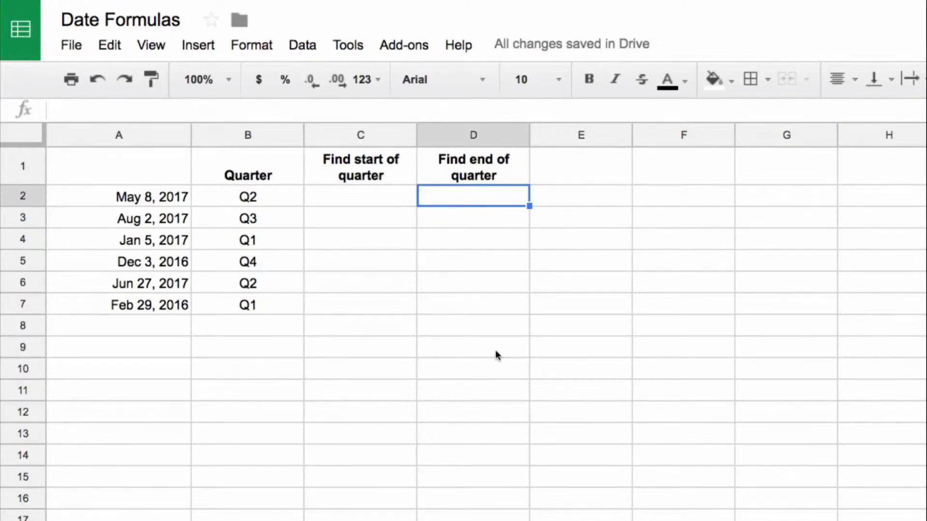
pyautogui.write('=e')
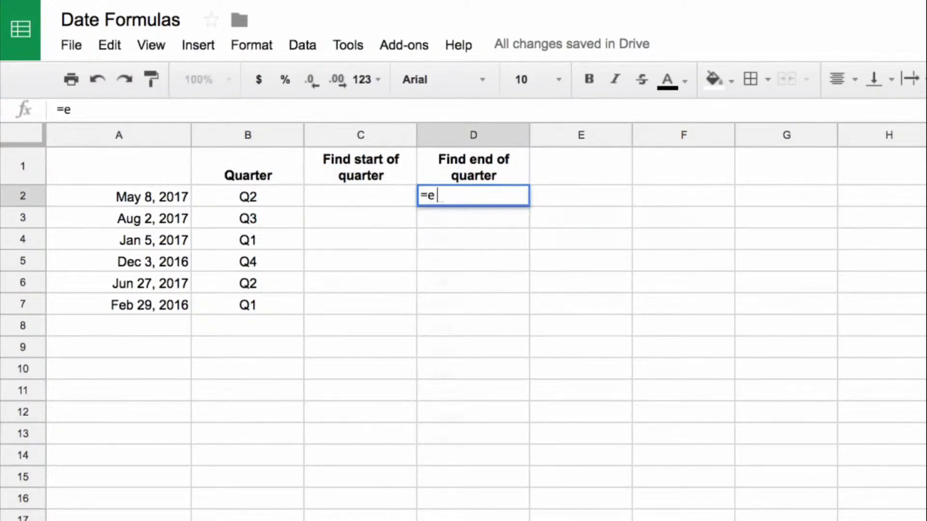
pyautogui.write('omonth(')
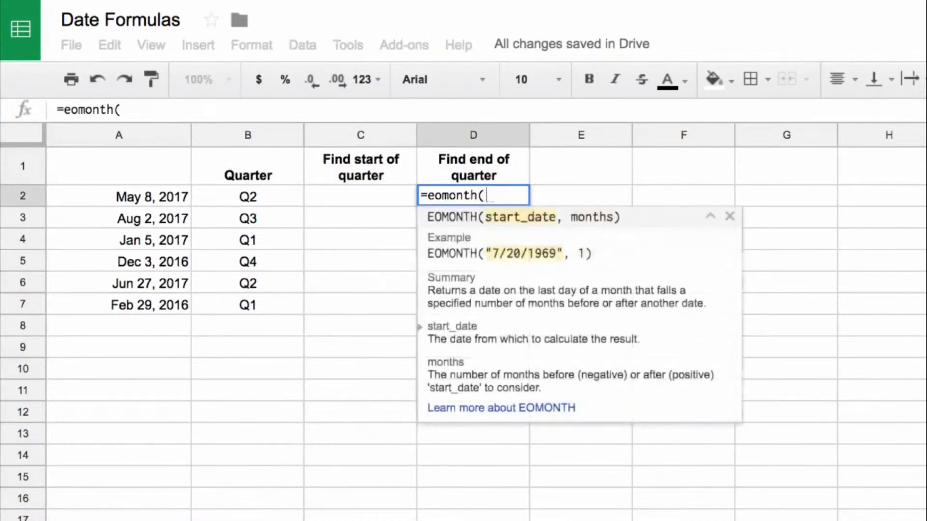
pyautogui.press('Left')
pyautogui.press('Left')
pyautogui.press('Left')
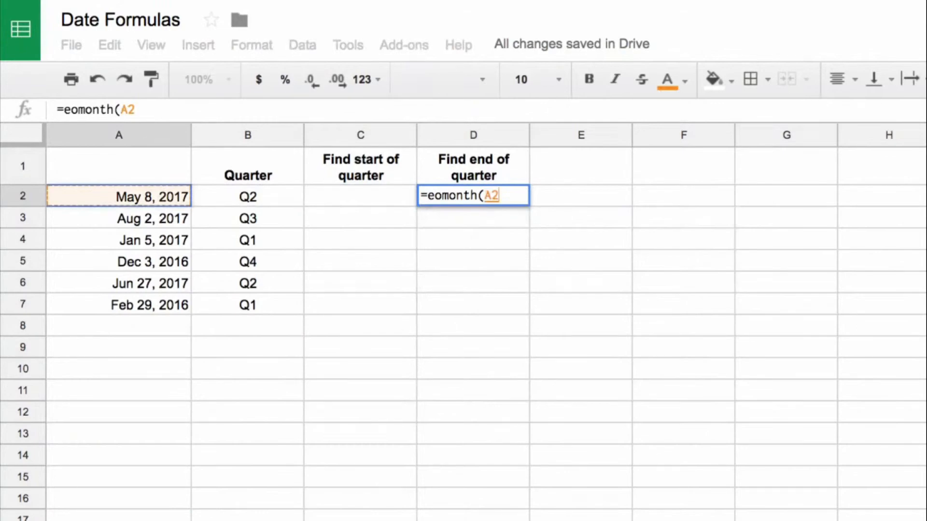
pyautogui.write(',1)')
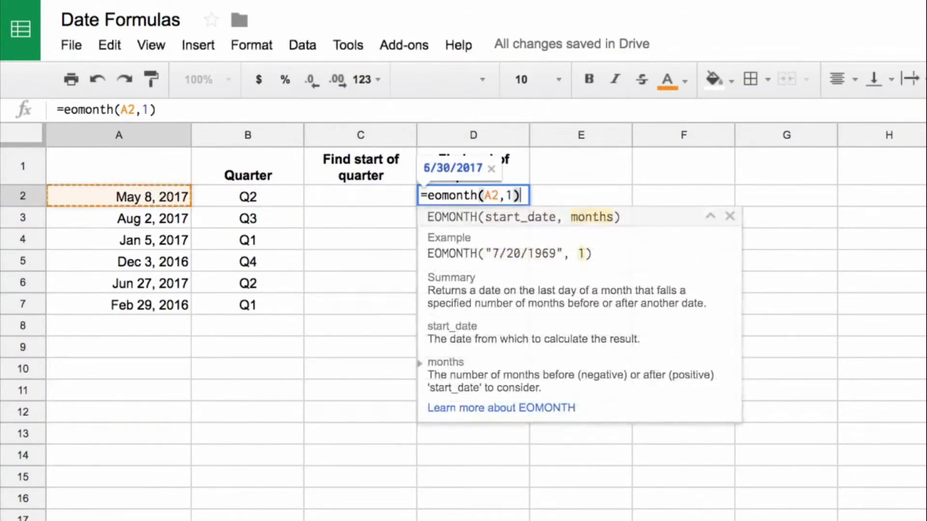
pyautogui.press('Return')
pyautogui.press('Up')
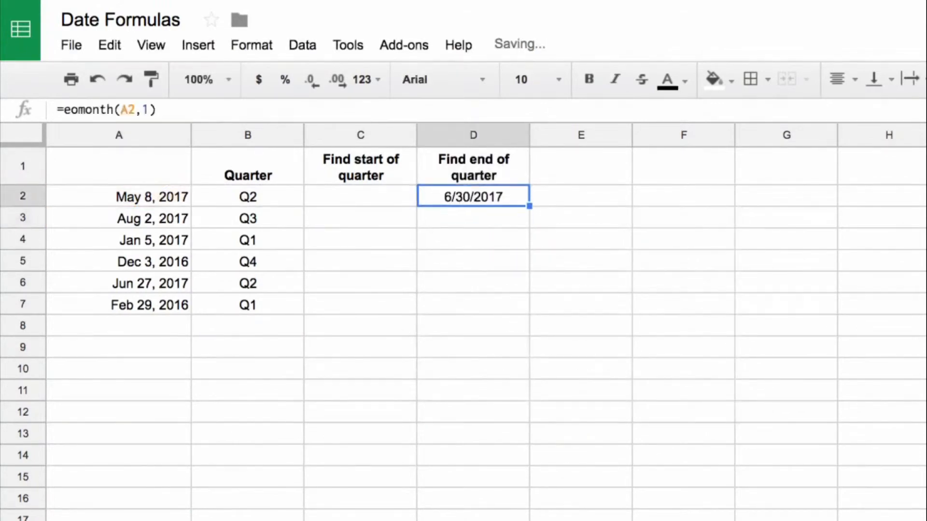
# Copy the D2 formula to D5 and set its months argument to 0, making it =eomonth(A5,0).
pyautogui.hotkey('ctrl', 'c')
pyautogui.press('Down')
pyautogui.press('Down')
pyautogui.press('Down')
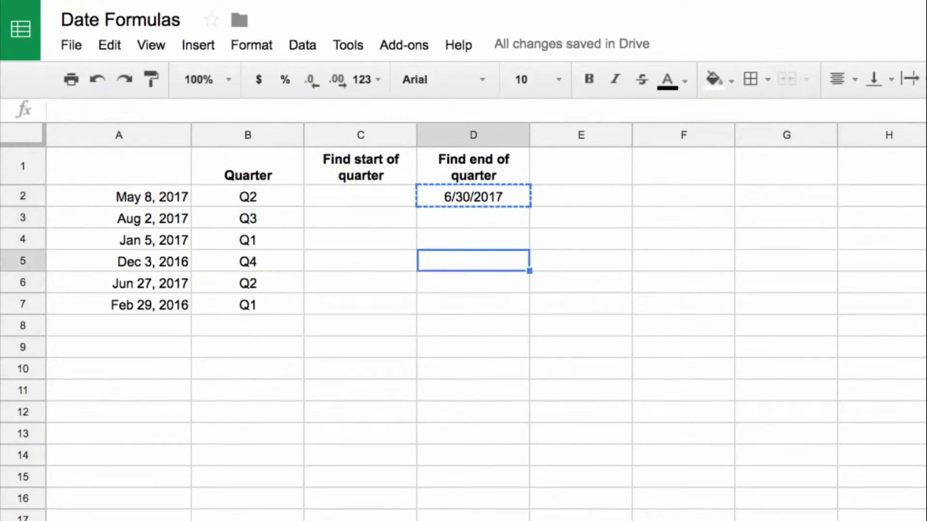
pyautogui.hotkey('ctrl', 'v')
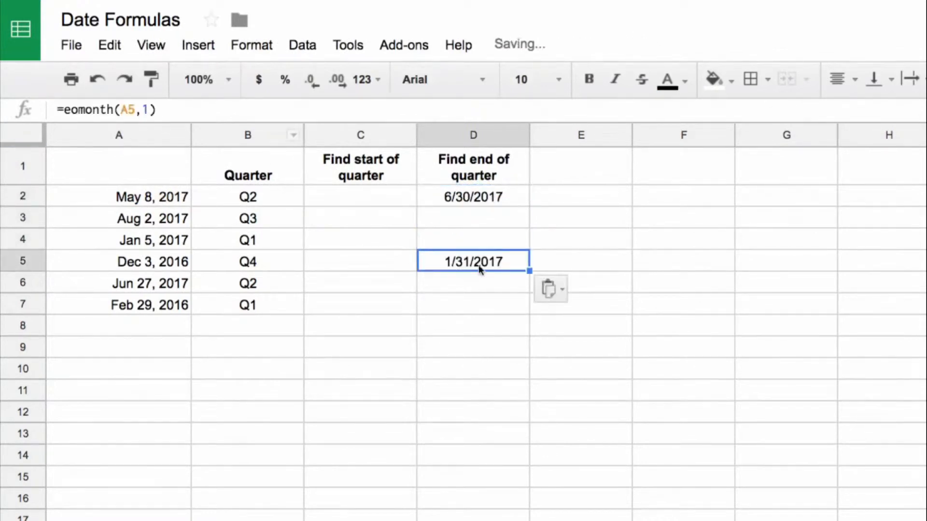
pyautogui.click(147, 109)
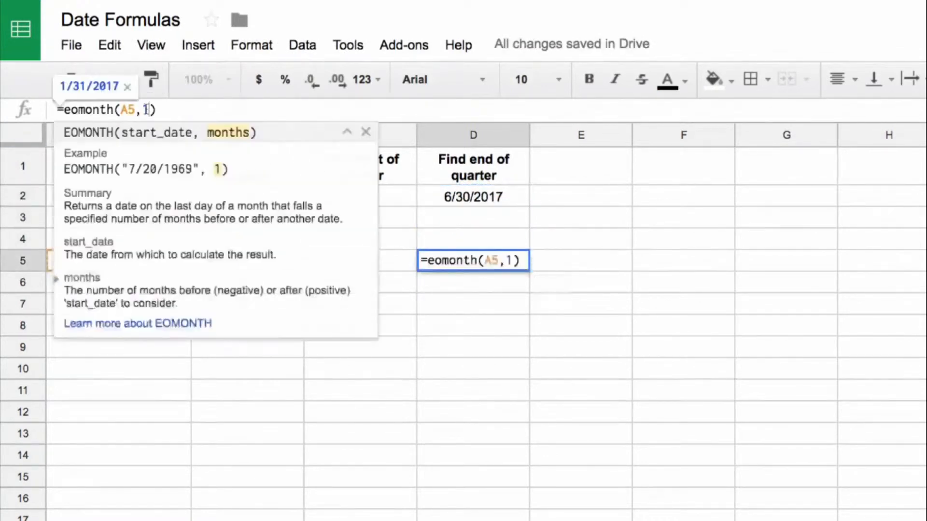
pyautogui.press('BackSpace')
pyautogui.write('0')
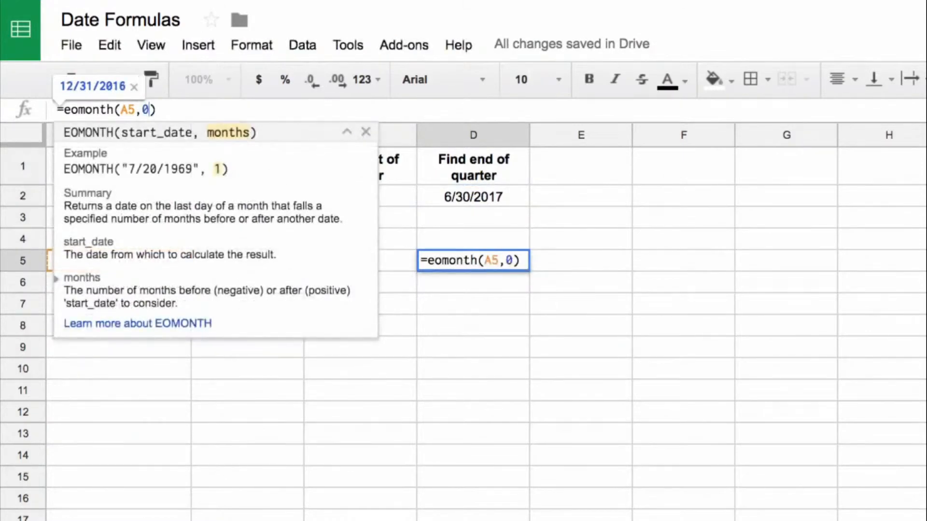
pyautogui.press('Return')
pyautogui.press('Up')
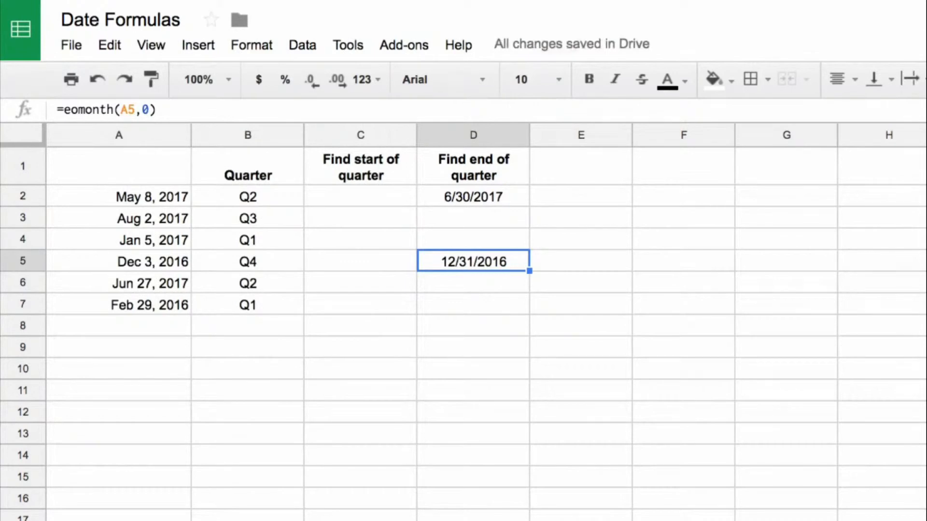
# Copy the D5 formula to D4 and set its months argument to 2, making it =eomonth(A4,2).
pyautogui.hotkey('ctrl', 'c')
pyautogui.press('Up')
pyautogui.hotkey('ctrl', 'v')
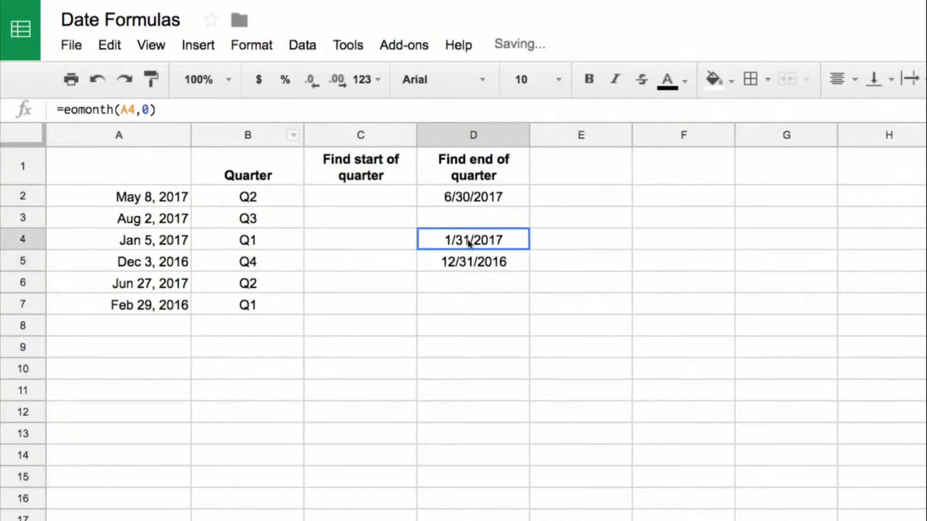
pyautogui.doubleClick(145, 109)
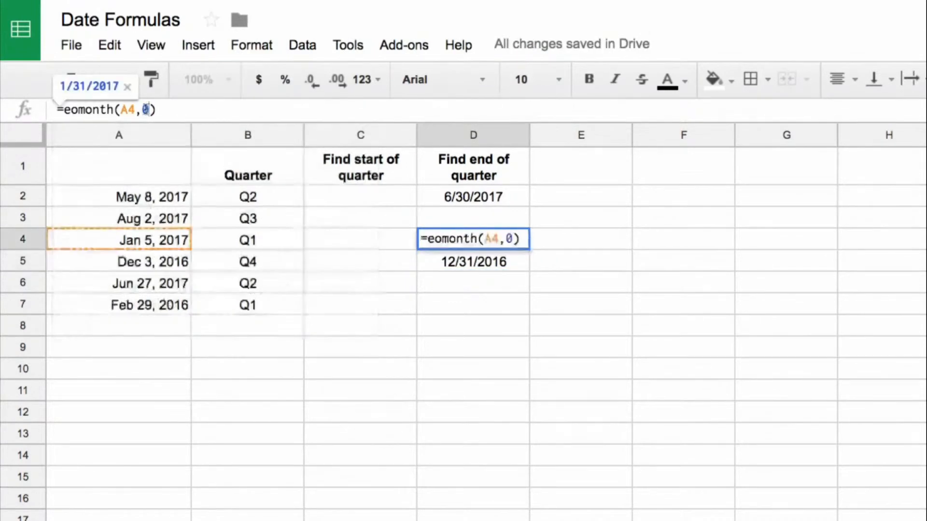
pyautogui.write('2')
pyautogui.press('Return')
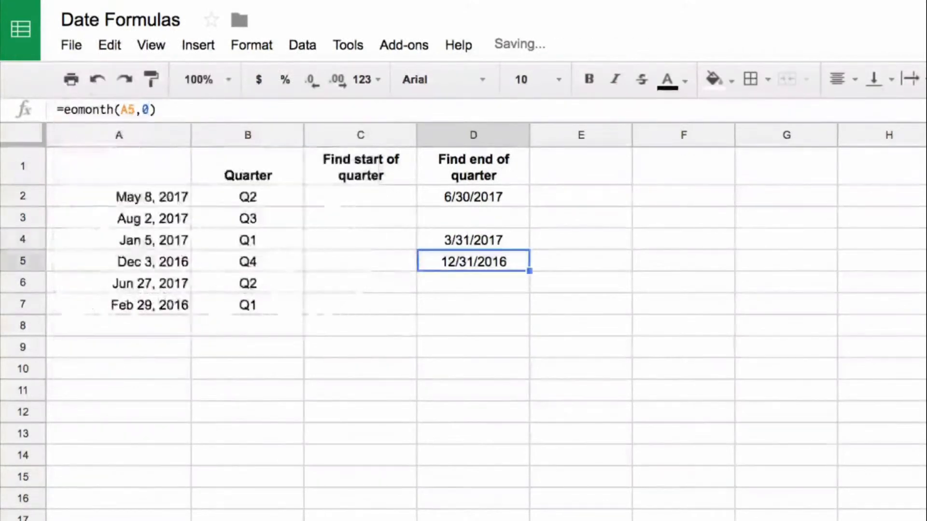
pyautogui.press('Up')
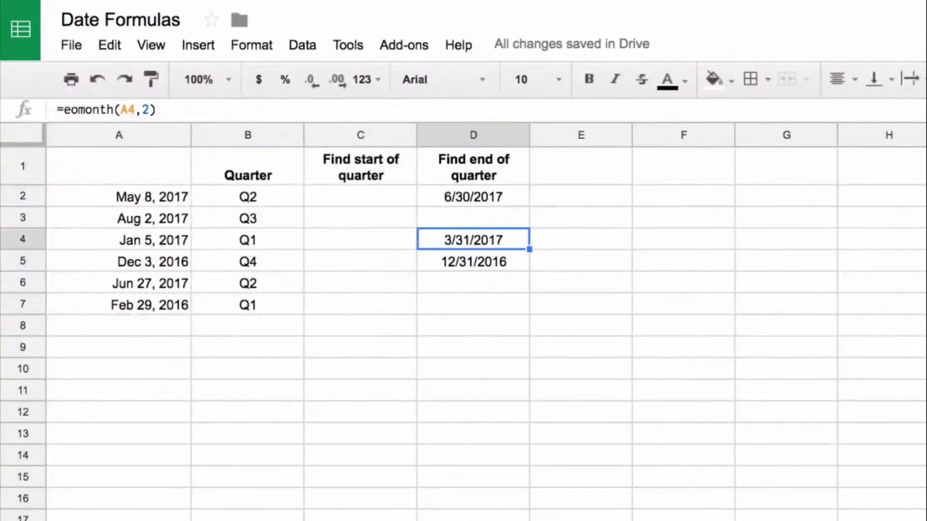
pyautogui.click(580, 243)
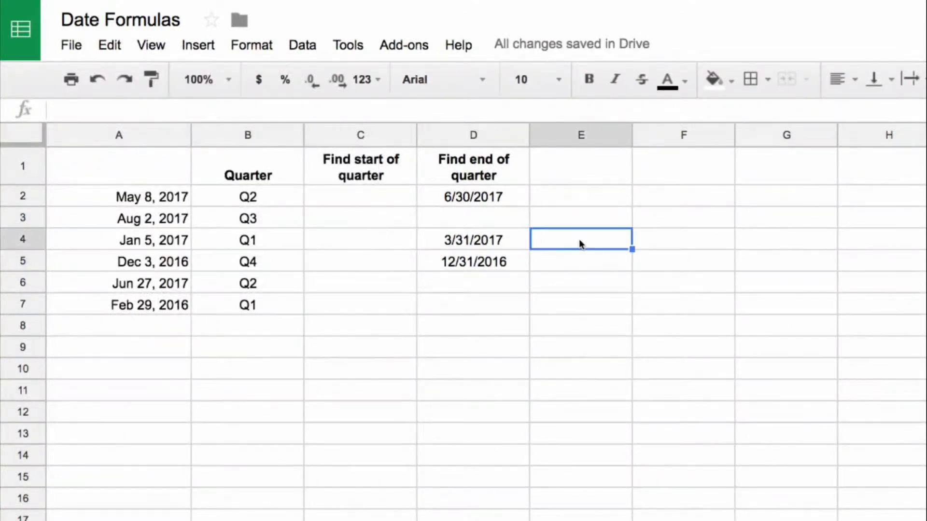
pyautogui.press('Down')
pyautogui.press('Left')
pyautogui.press('Left')
pyautogui.press('Left')
pyautogui.press('Left')
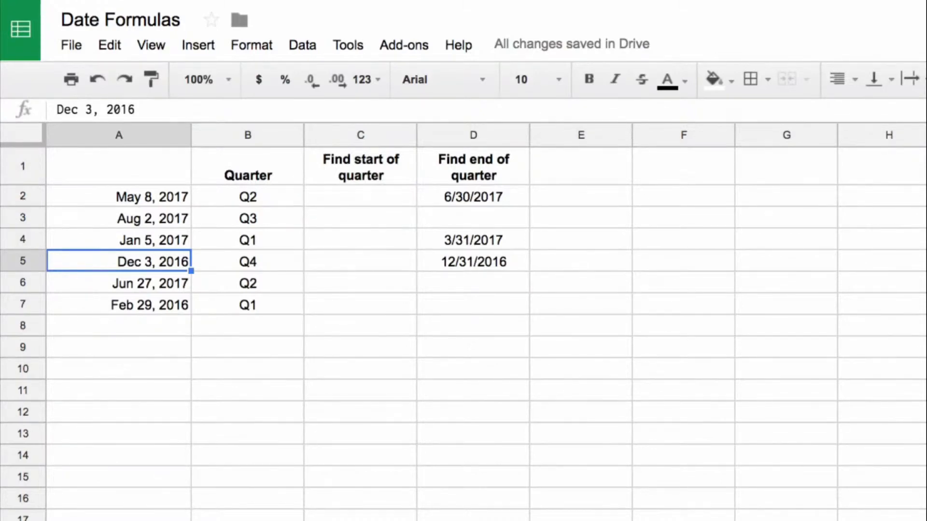
# Replace the months argument in D2 with a MOD expression, making the formula =eomonth(A2,mod(12-month(a2),3)).
pyautogui.press('Up')
pyautogui.press('Up')
pyautogui.press('Up')
pyautogui.press('Right')
pyautogui.press('Right')
pyautogui.press('Right')
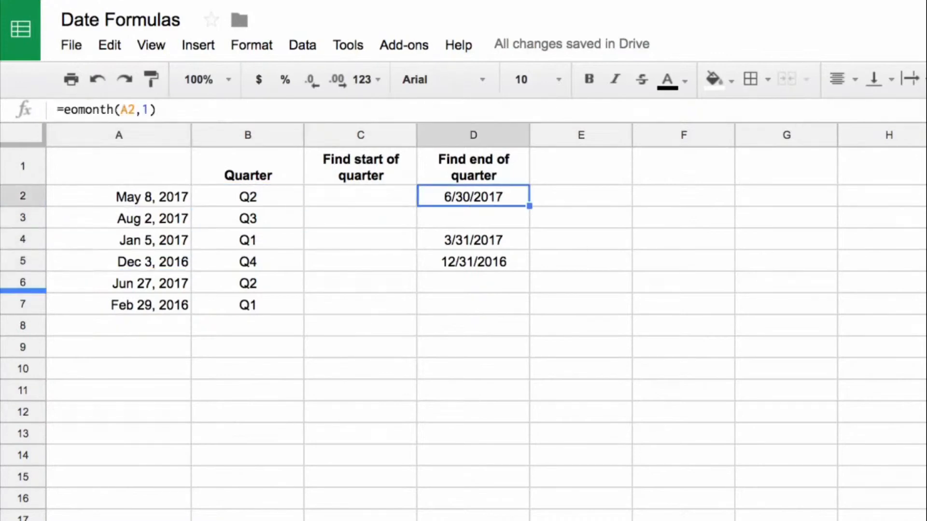
pyautogui.click(151, 110)
pyautogui.moveTo(144, 110); pyautogui.dragTo(203, 111)
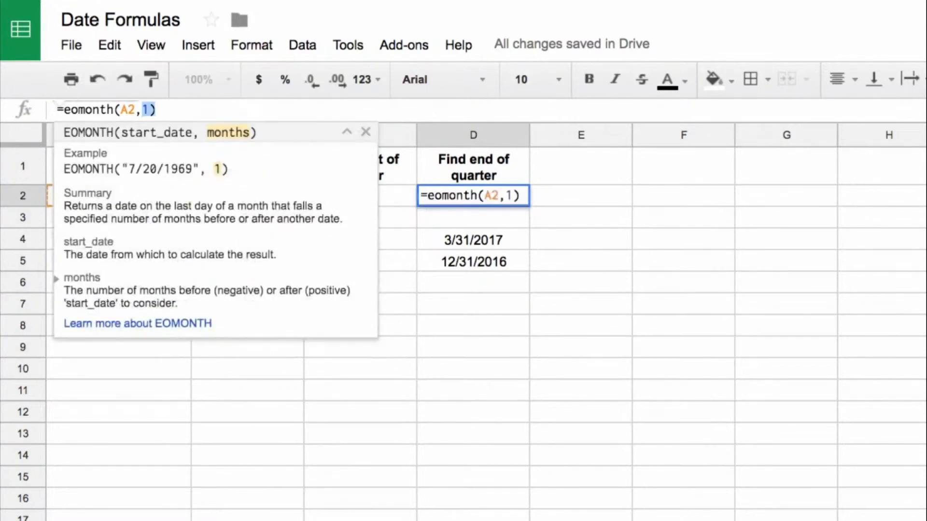
pyautogui.press('BackSpace')
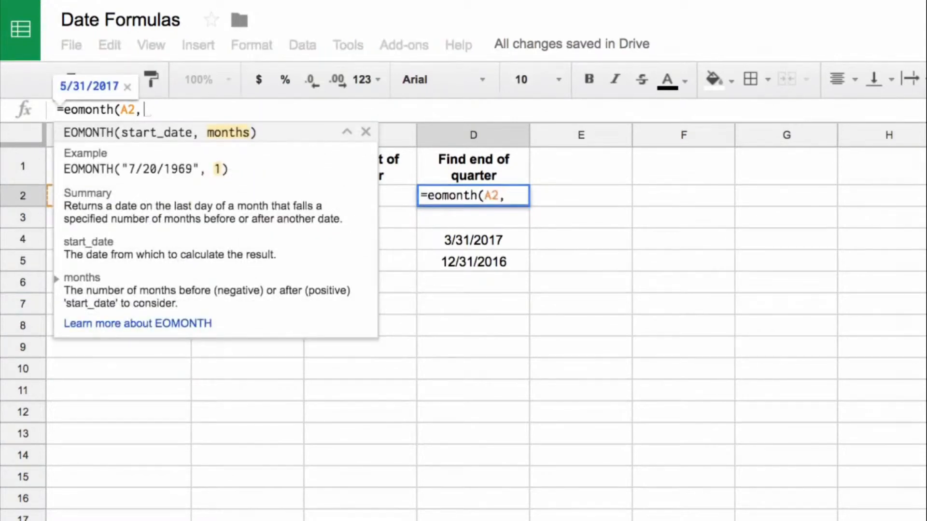
pyautogui.write('mod(')
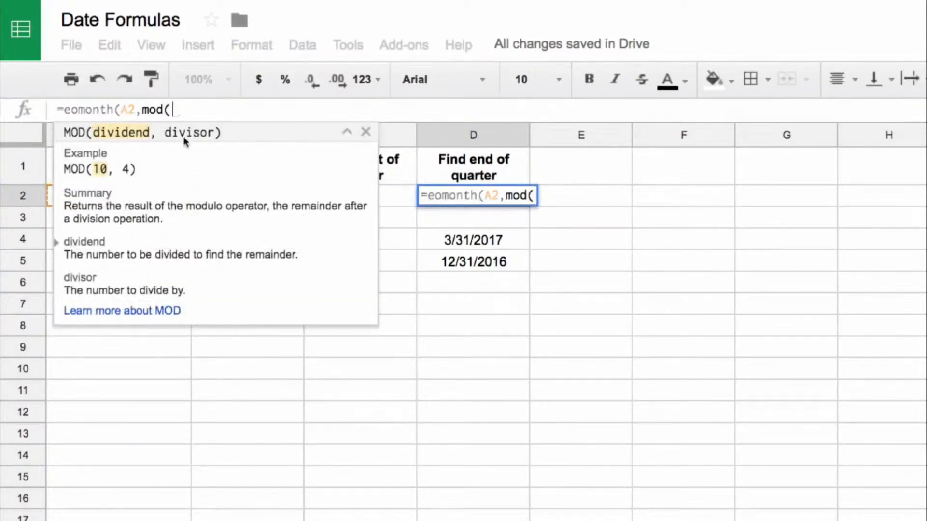
pyautogui.write('12')
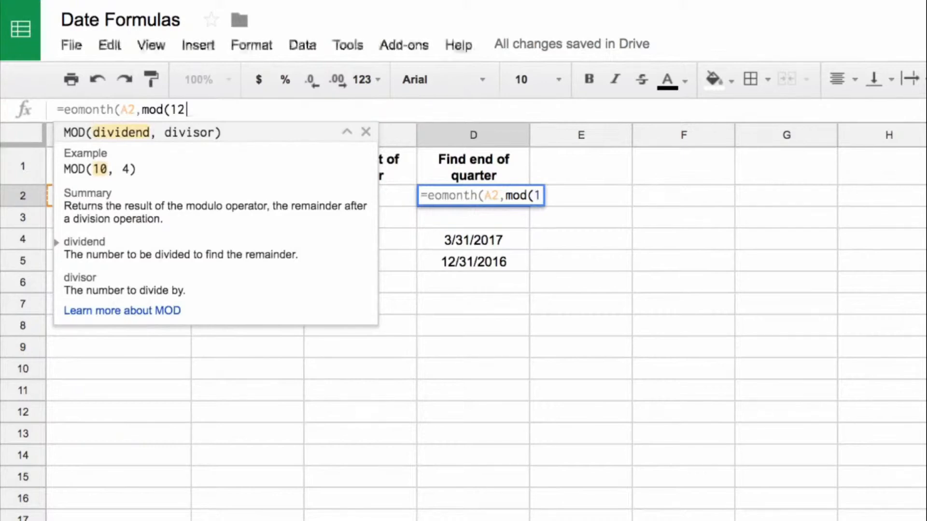
pyautogui.write('-month(')
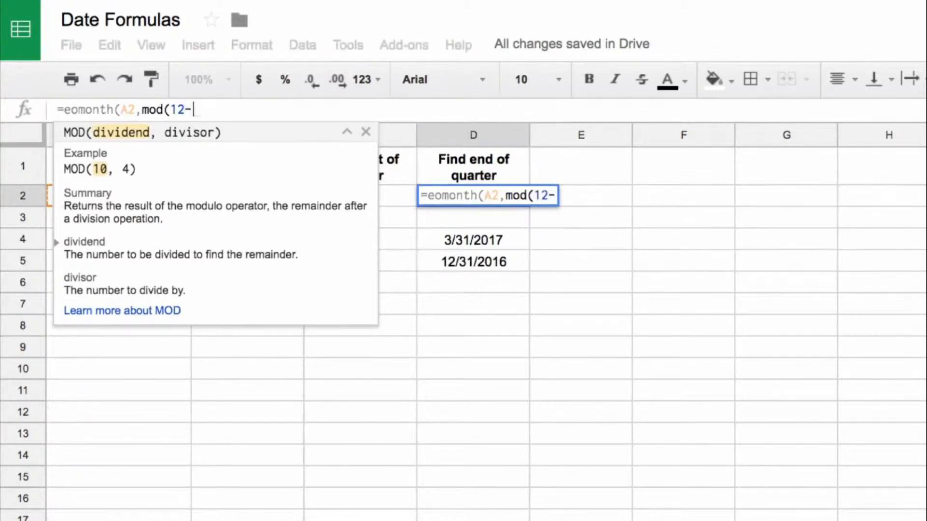
pyautogui.write('a2)')
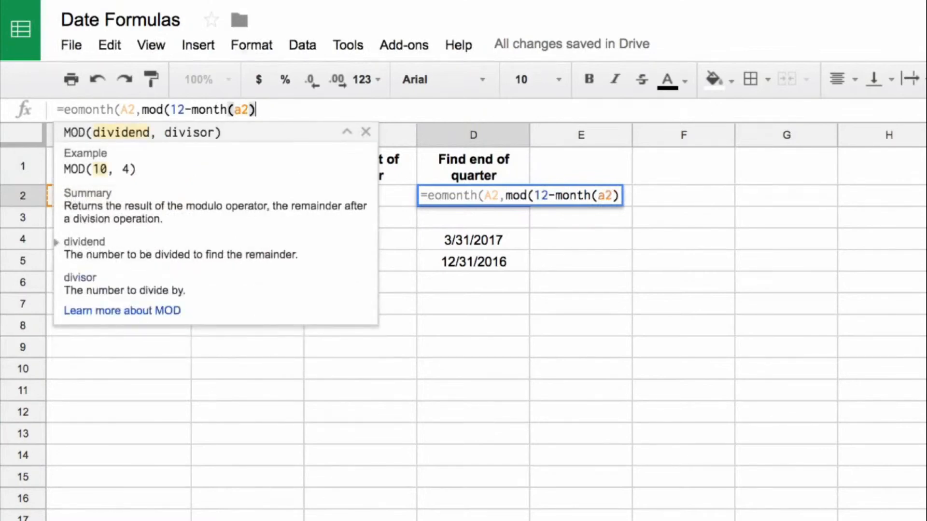
pyautogui.write(',3)')
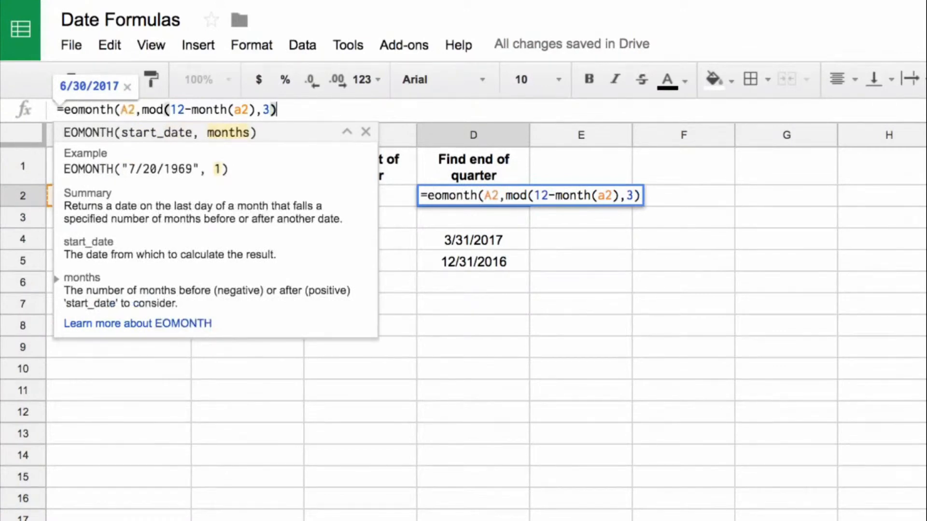
pyautogui.write(')')
pyautogui.press('Return')
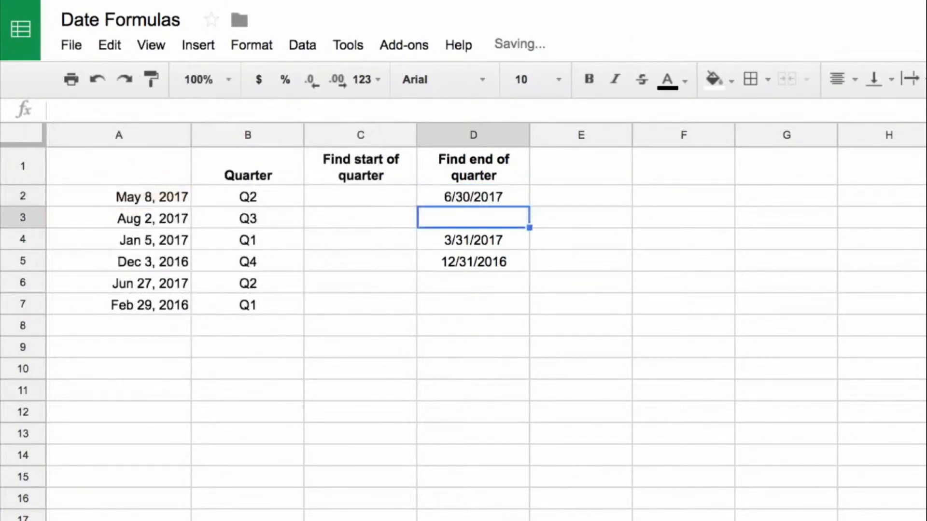
# Copy the EOMONTH and MOD formula from D2 over the cells D3:D7.
pyautogui.press('Up')
pyautogui.hotkey('ctrl', 'c')
pyautogui.press('Down')
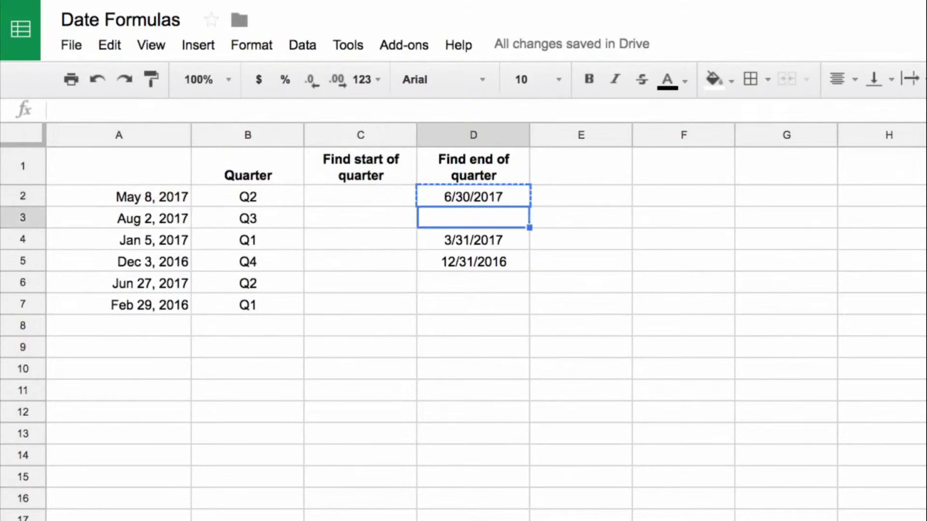
pyautogui.hotkey('shift', 'Down')
pyautogui.hotkey('shift', 'Down')
pyautogui.hotkey('shift', 'Down')
pyautogui.hotkey('shift', 'Down')
pyautogui.hotkey('ctrl', 'v')
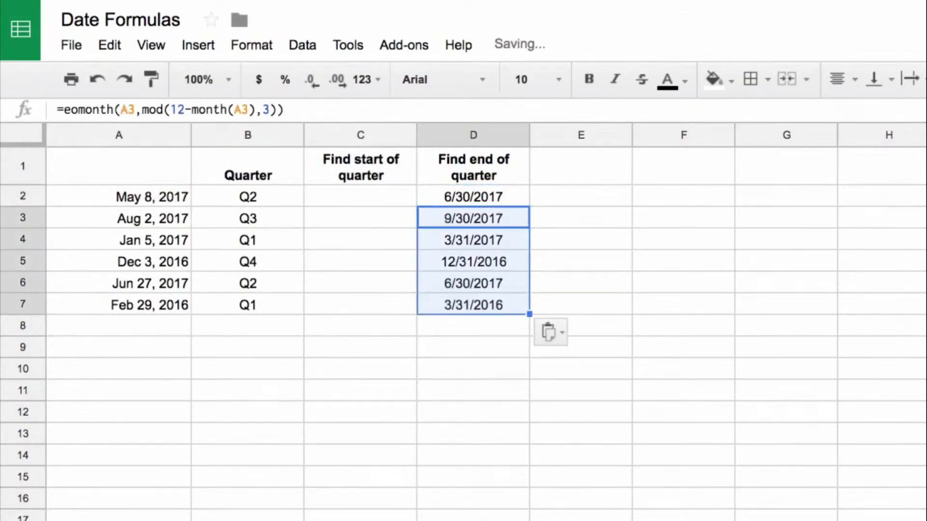
# Check the quarter-end dates and formulas in D3:D7 against the dates in column A.
pyautogui.click(473, 219)
pyautogui.press('Down')
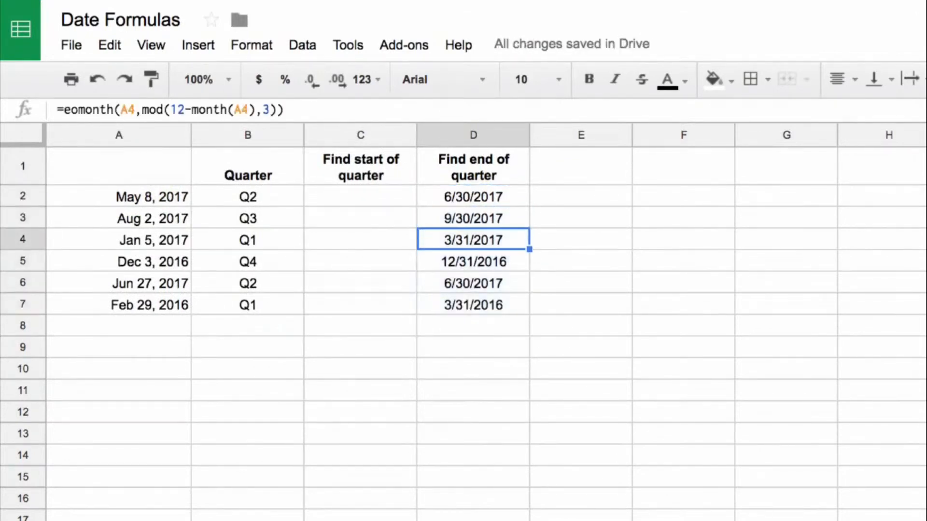
pyautogui.press('Down')
pyautogui.press('Down')
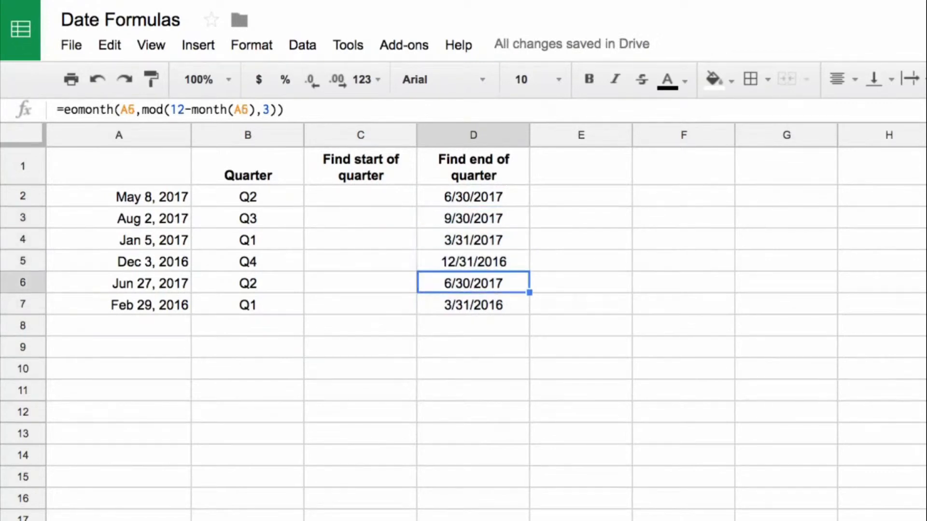
pyautogui.press('Down')
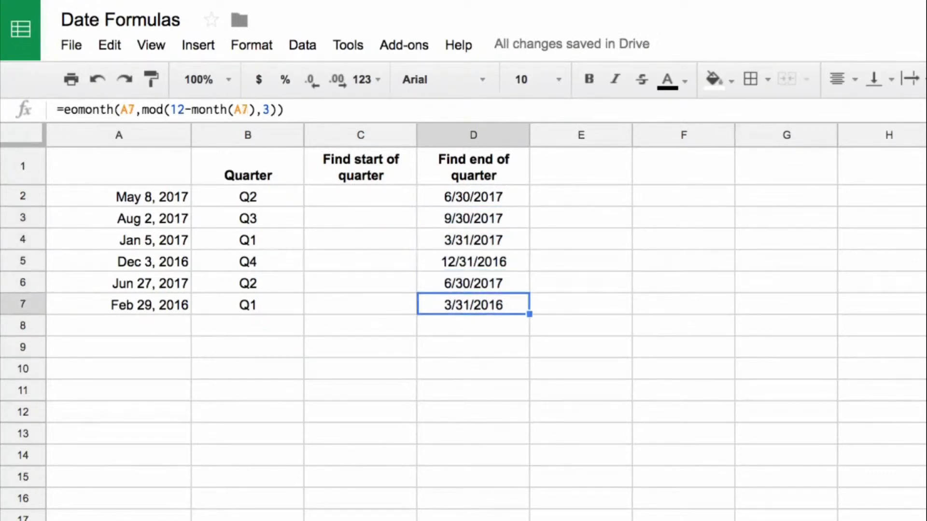
# Copy the quarter-end formula text from D2 into C2 as =eomonth(A2,mod(12-month(A2),3)).
pyautogui.press('Up')
pyautogui.press('Up')
pyautogui.press('Up')
pyautogui.press('Up')
pyautogui.press('Up')
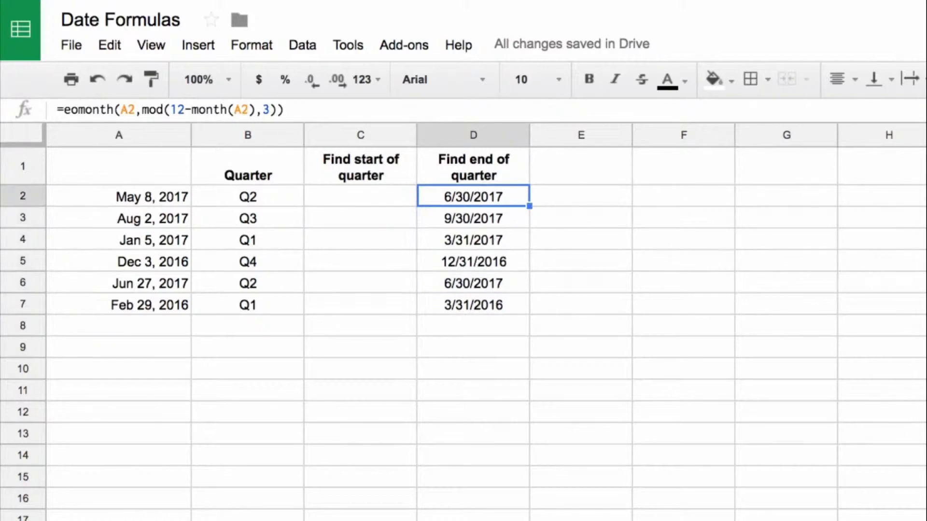
pyautogui.click(68, 109)
pyautogui.moveTo(65, 110); pyautogui.dragTo(284, 110)
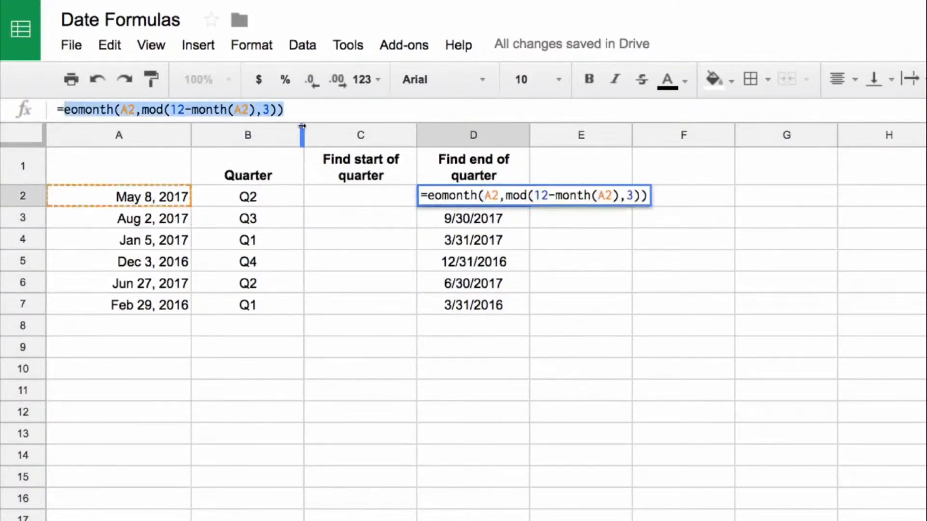
pyautogui.press('Escape')
pyautogui.click(333, 193)
pyautogui.click(294, 113)
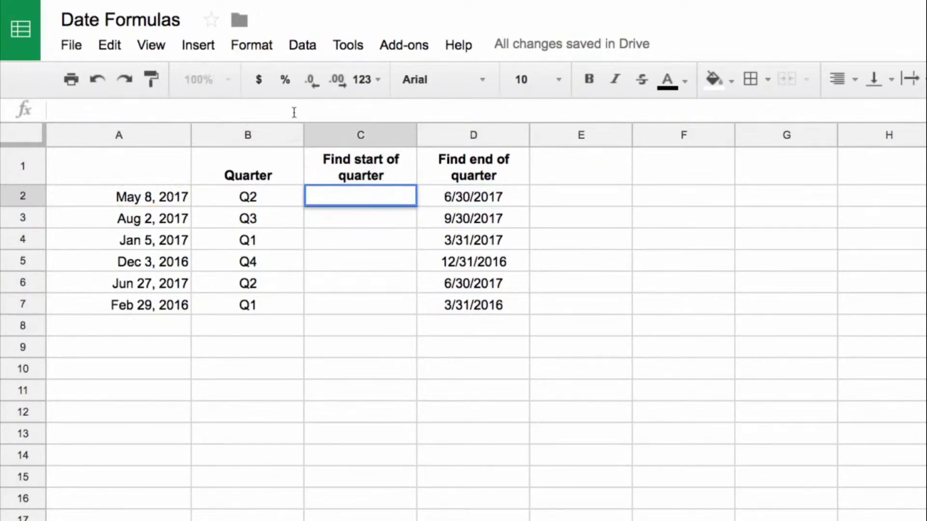
pyautogui.write('=')
pyautogui.hotkey('ctrl', 'v')
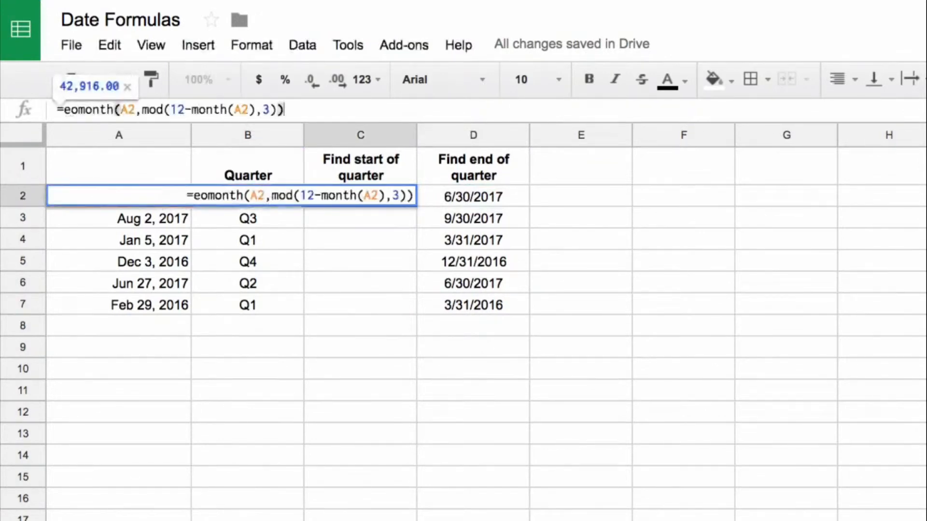
# Turn the C2 formula into a quarter-start calculation, =eomonth(A2,mod(12-month(A2),3)-3)+1.
pyautogui.press('Left')
pyautogui.write('-3')
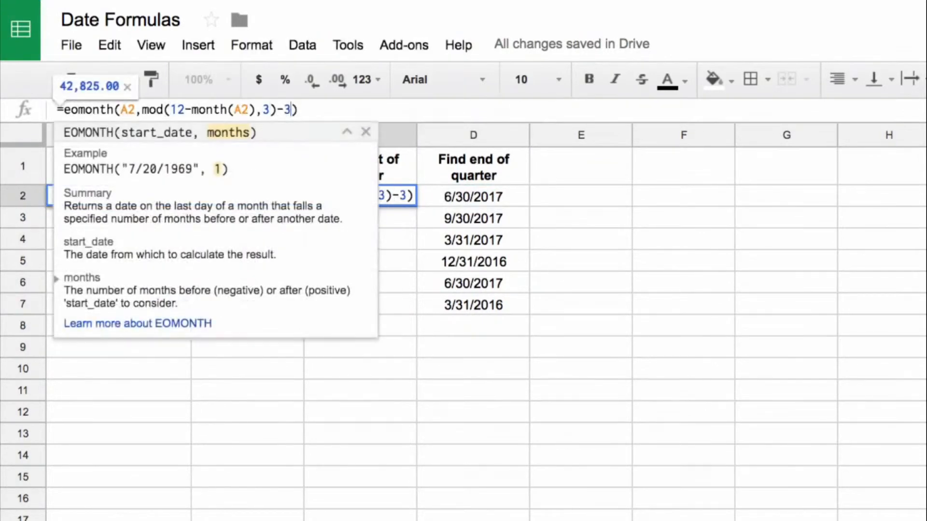
pyautogui.press('Right')
pyautogui.write('+')
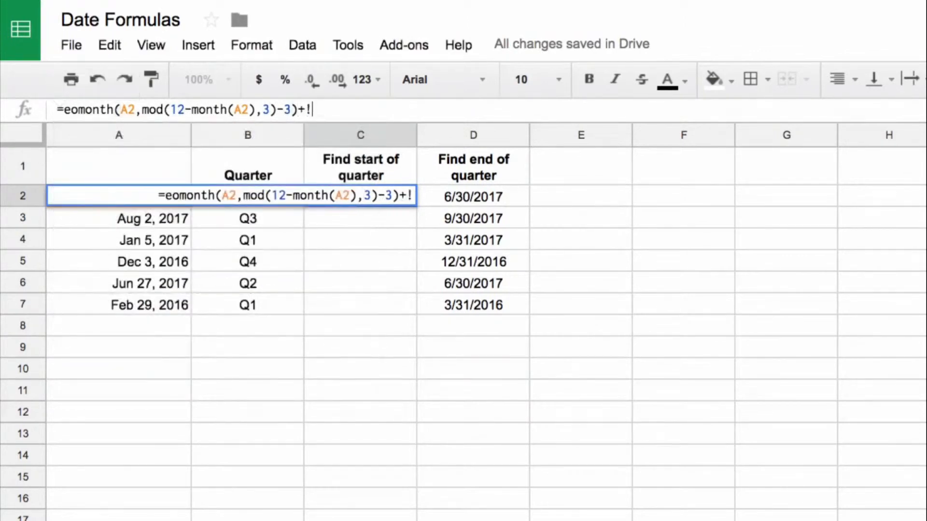
pyautogui.write('1')
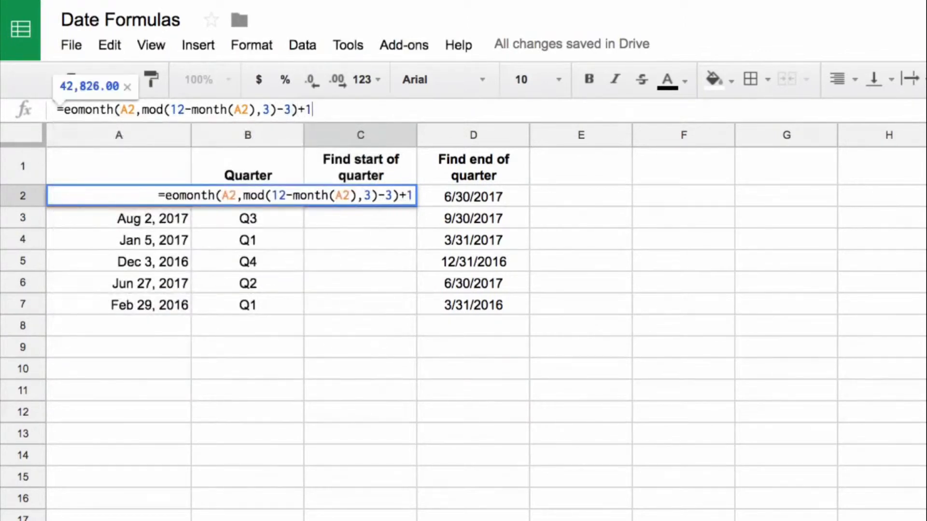
pyautogui.press('Return')
pyautogui.press('Up')
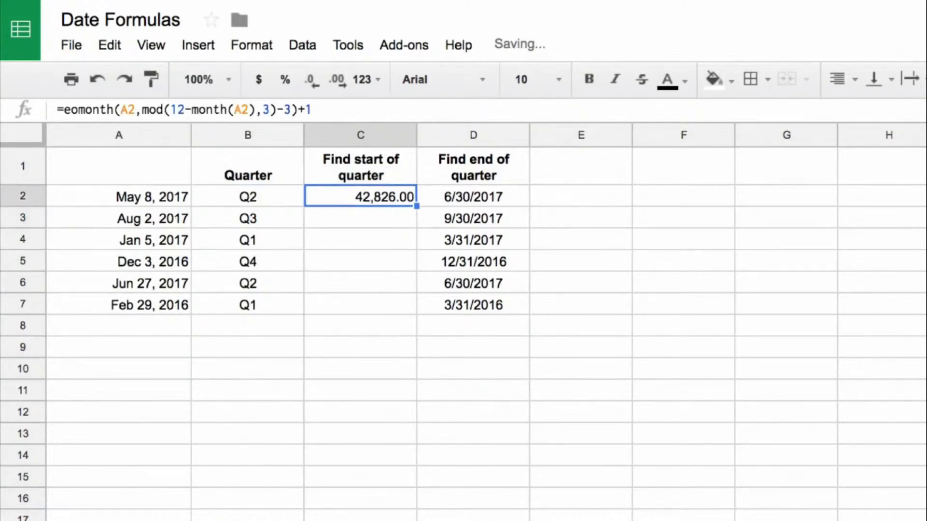
# Apply the date formatting of D2 to C2 and fill the quarter-start formula down through C7.
pyautogui.click(474, 201)
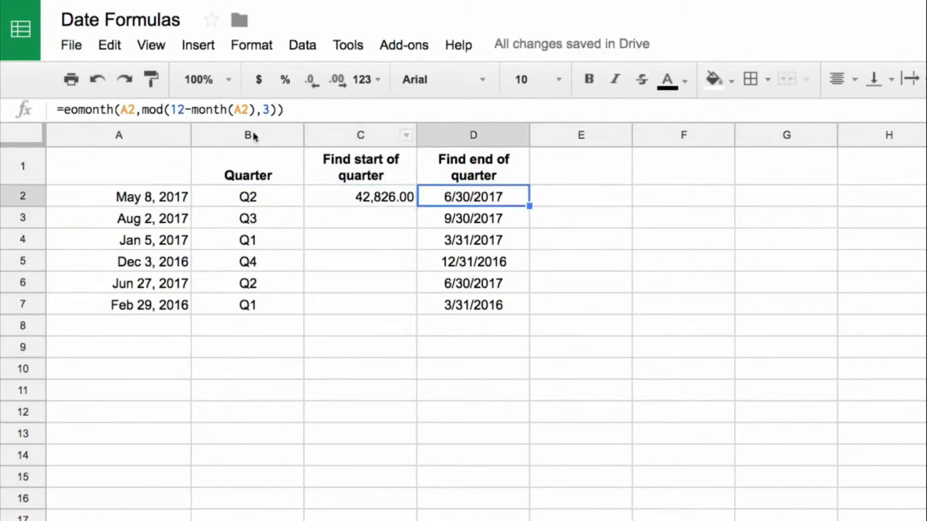
pyautogui.click(151, 78)
pyautogui.click(361, 195)
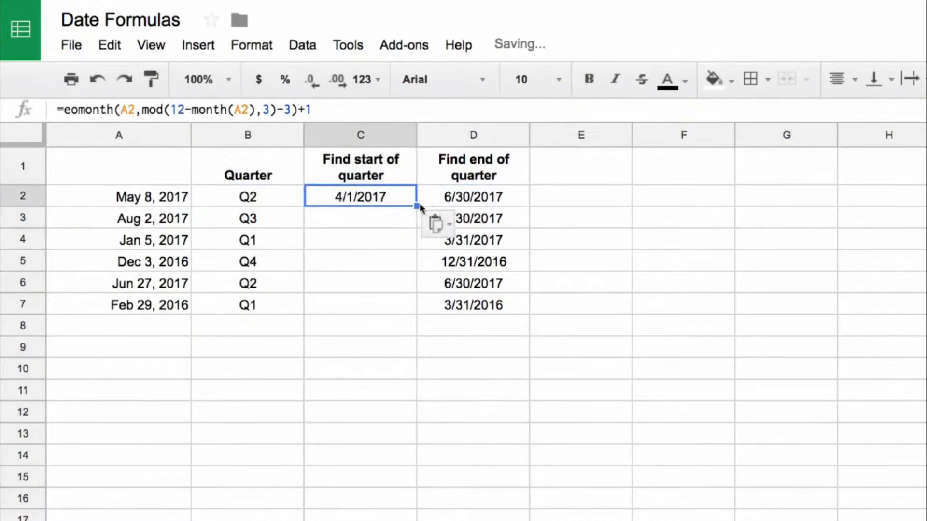
pyautogui.moveTo(417, 205); pyautogui.dragTo(412, 306)
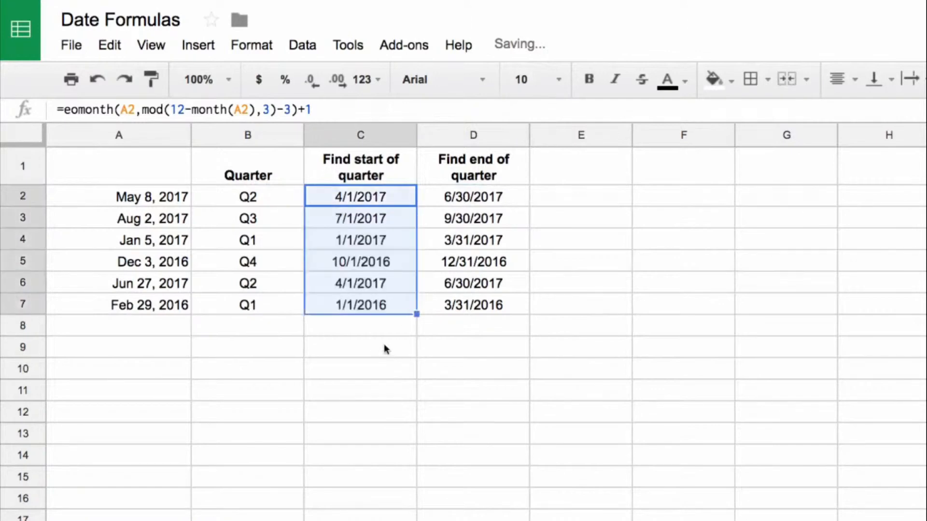
# Check the quarter-start dates and formulas in column C against the dates in column A.
pyautogui.click(367, 201)
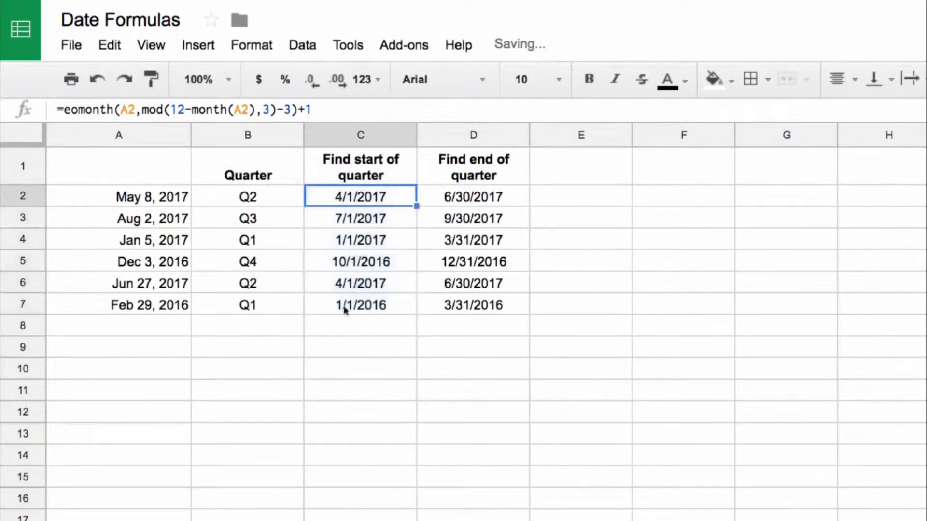
pyautogui.click(362, 222)
pyautogui.click(362, 242)
pyautogui.click(358, 272)
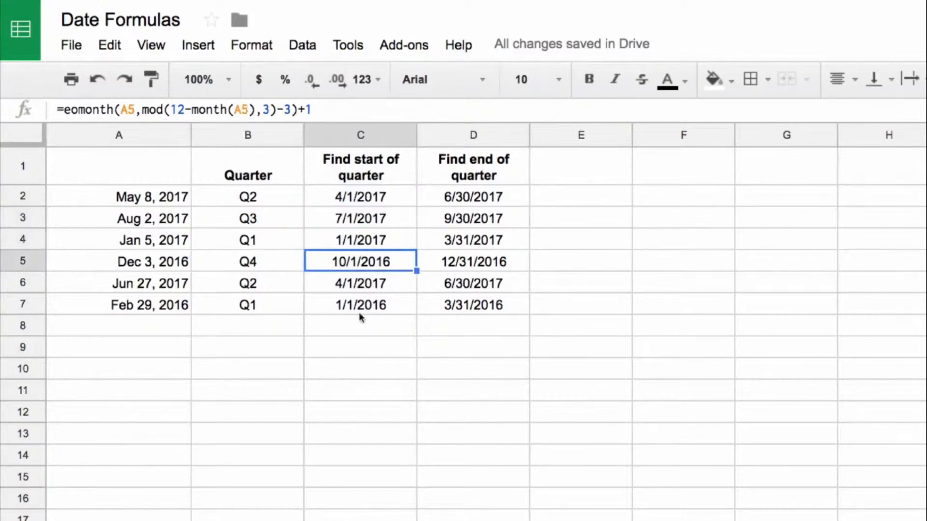
pyautogui.click(162, 264)
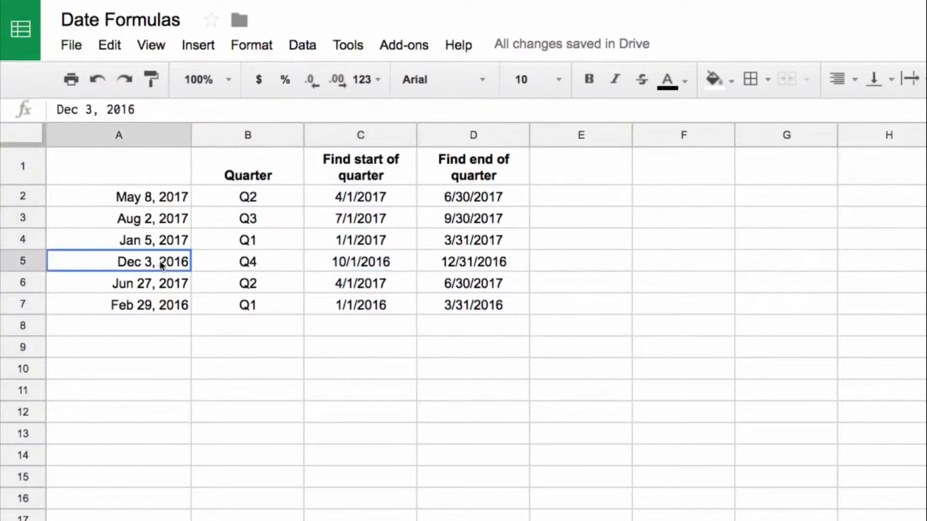
pyautogui.click(157, 245)
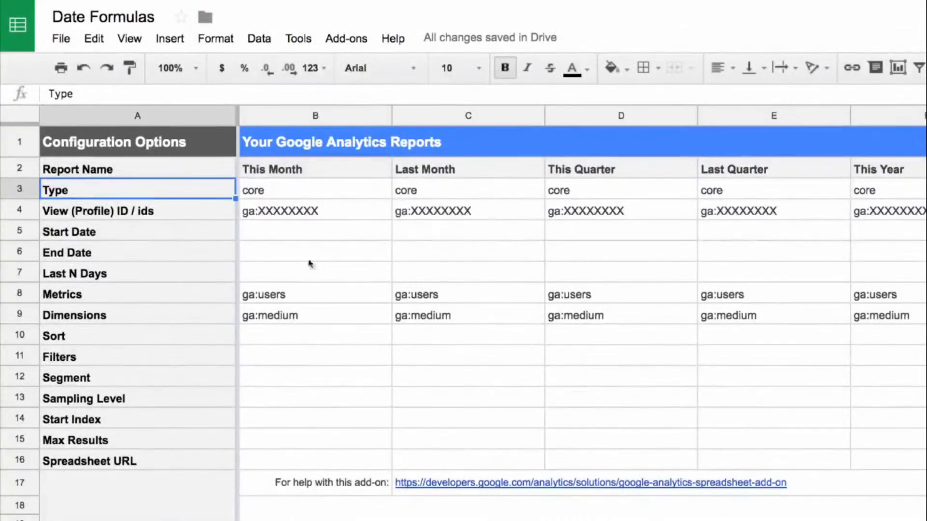
# View the commands offered by the Google Analytics add-on.
pyautogui.click(340, 44)
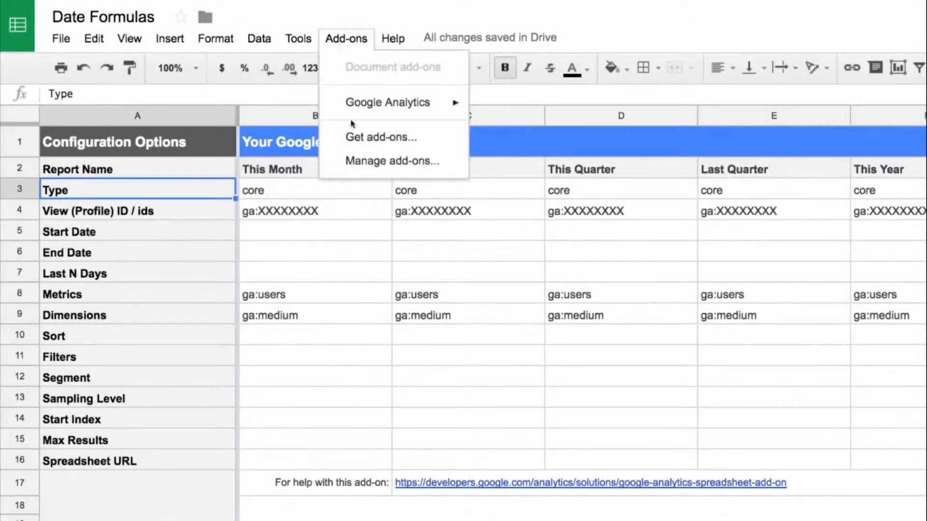
pyautogui.moveTo(358, 110)
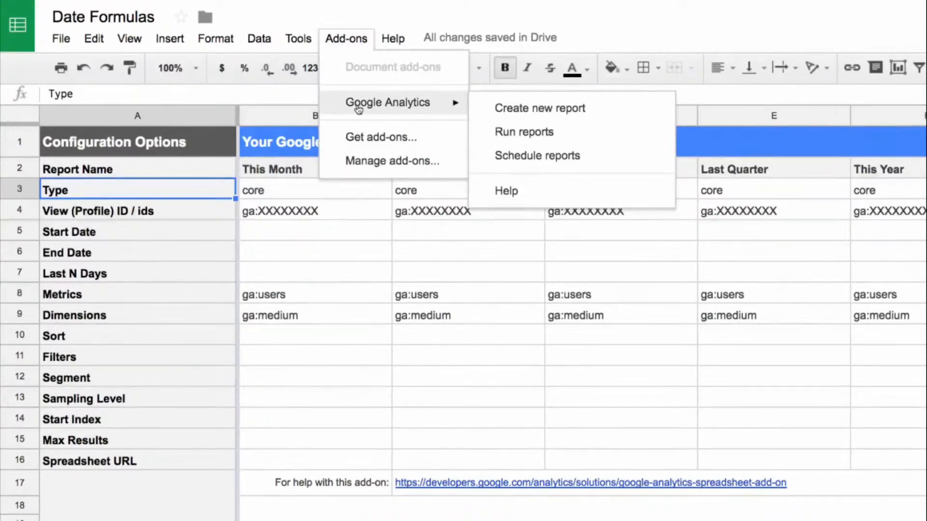
pyautogui.click(346, 40)
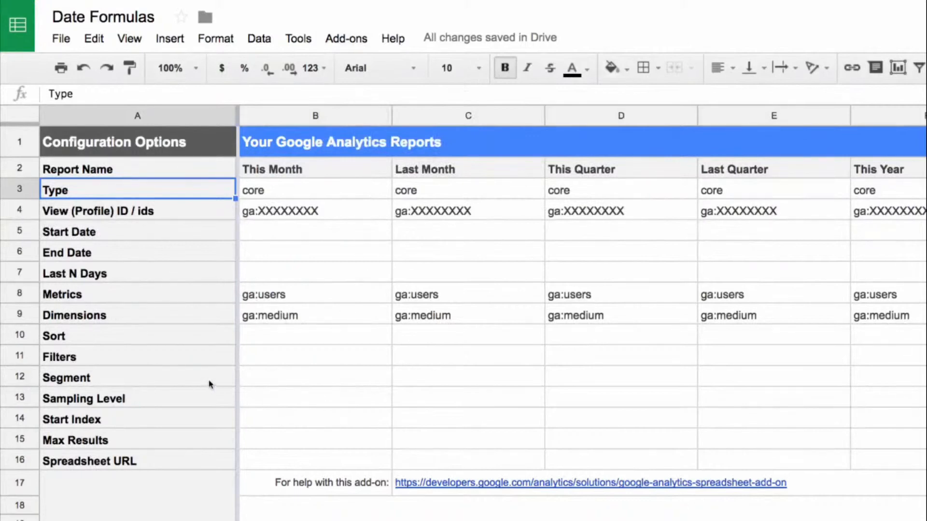
# Review the This Month report configuration in column B, from its view ID and date rows to its metrics and dimensions.
pyautogui.click(309, 116)
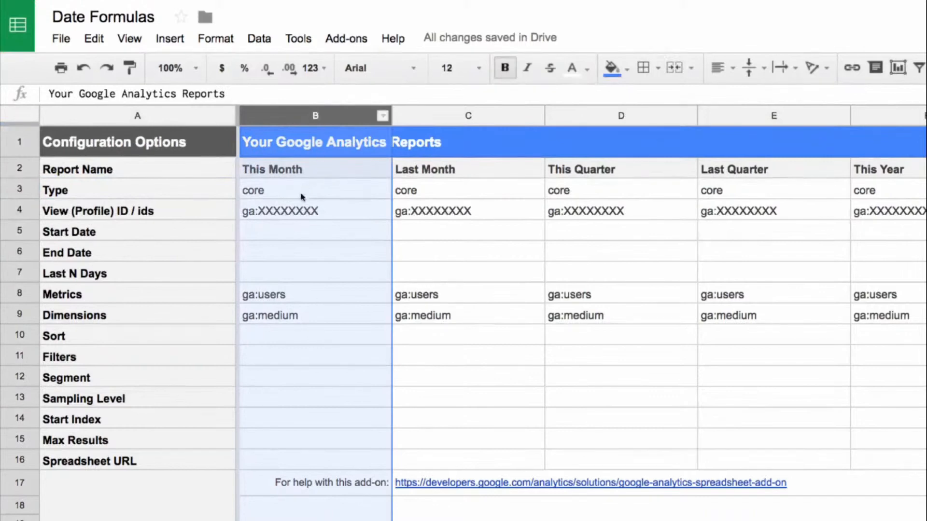
pyautogui.click(298, 211)
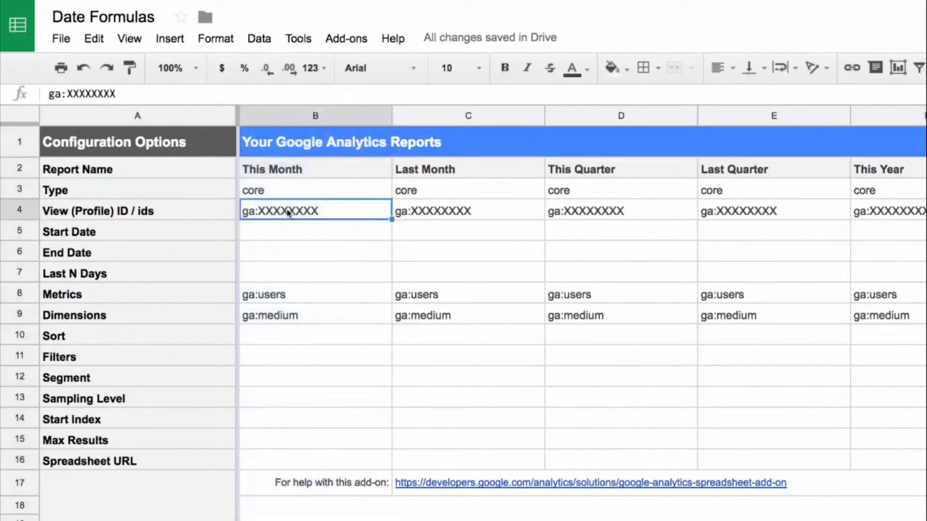
pyautogui.click(289, 234)
pyautogui.click(286, 252)
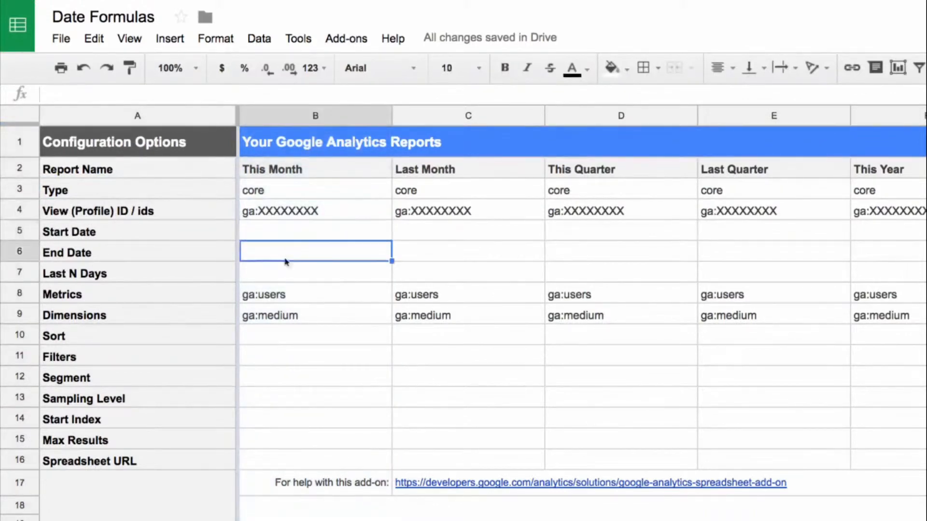
pyautogui.click(285, 277)
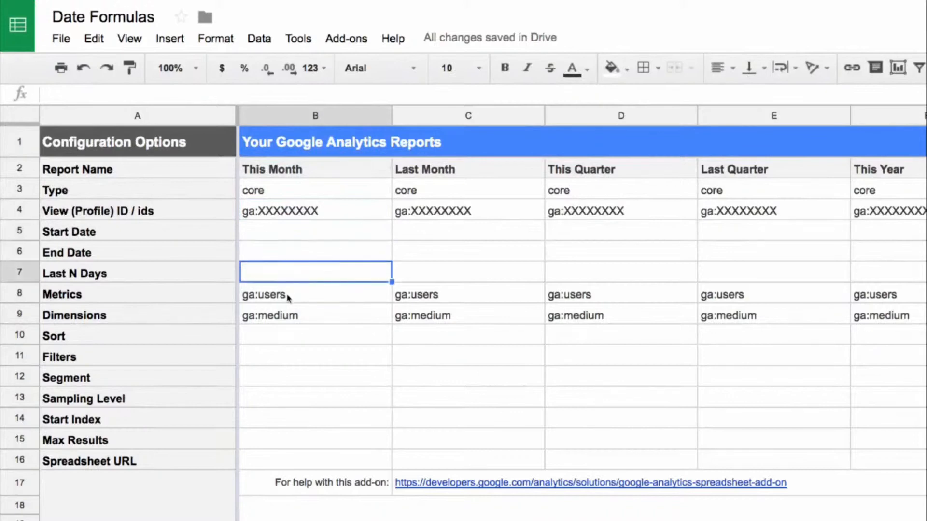
pyautogui.click(289, 298)
pyautogui.keyDown('shift'); pyautogui.click(288, 317); pyautogui.keyUp('shift')
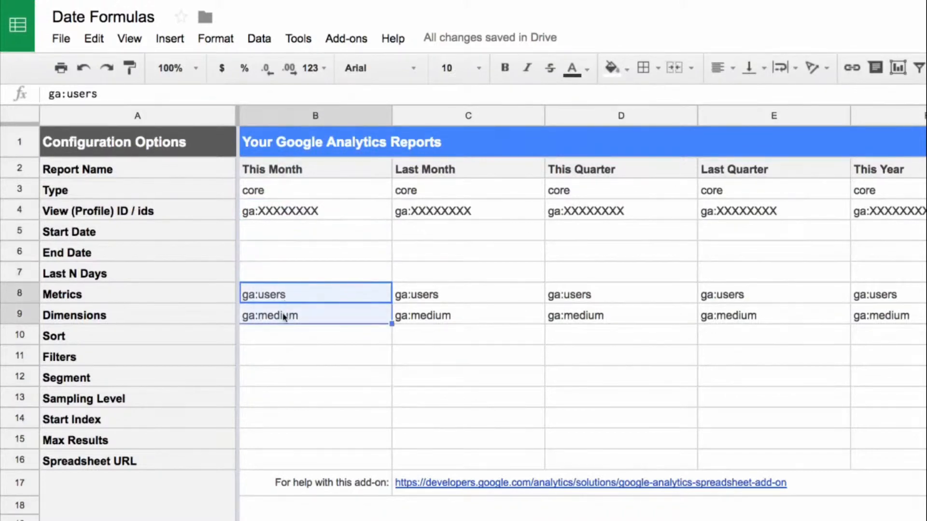
# Look over the other report columns from Last Month to This Year and compare the report names in row 2.
pyautogui.click(443, 107)
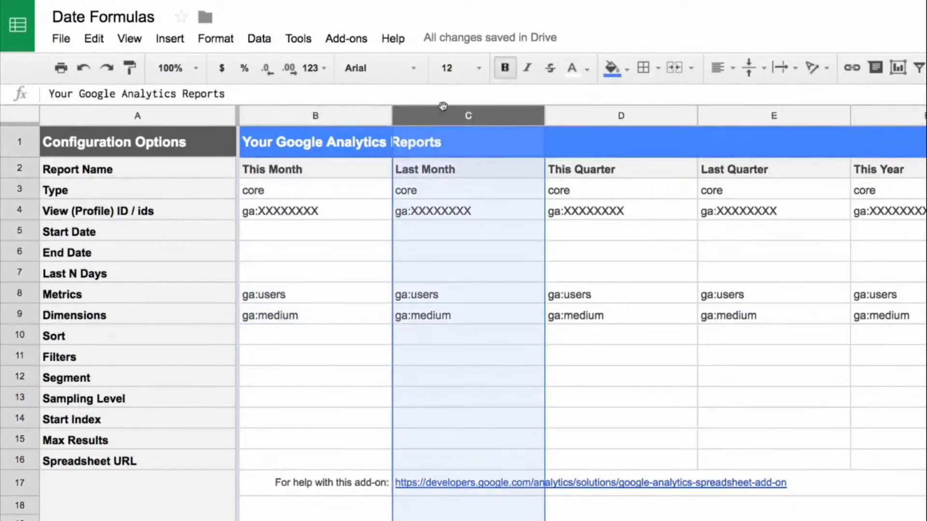
pyautogui.click(589, 116)
pyautogui.click(756, 116)
pyautogui.click(857, 114)
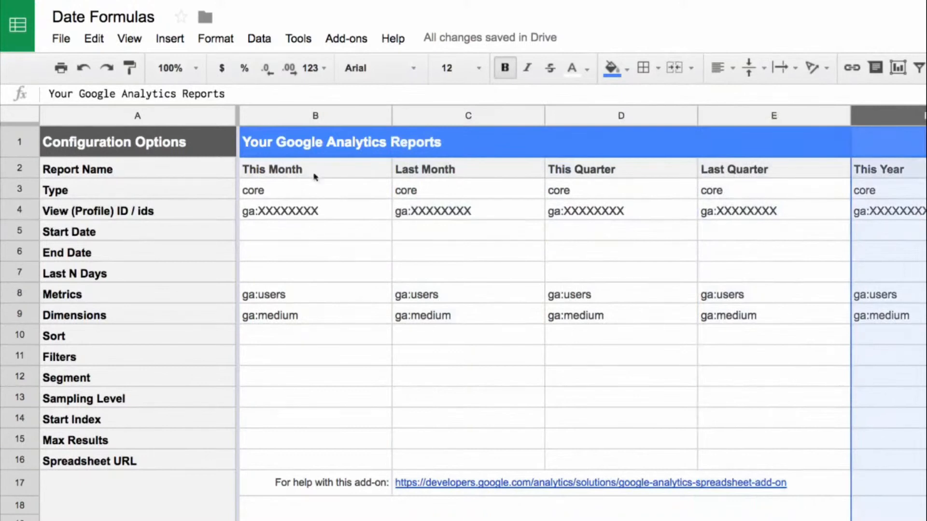
pyautogui.click(335, 178)
pyautogui.click(434, 174)
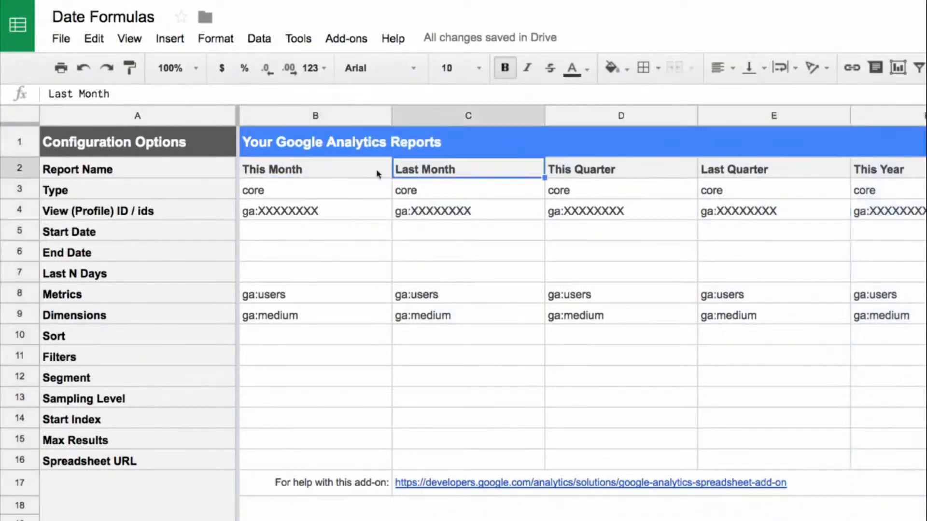
pyautogui.click(377, 174)
pyautogui.click(420, 170)
pyautogui.click(653, 175)
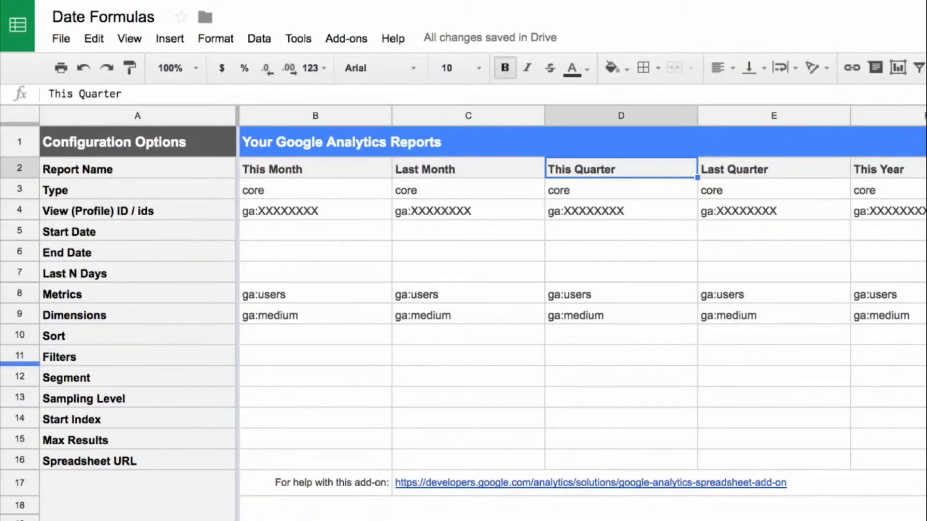
# Enter =today() as the End Date of the This Month report in B6.
pyautogui.click(246, 254)
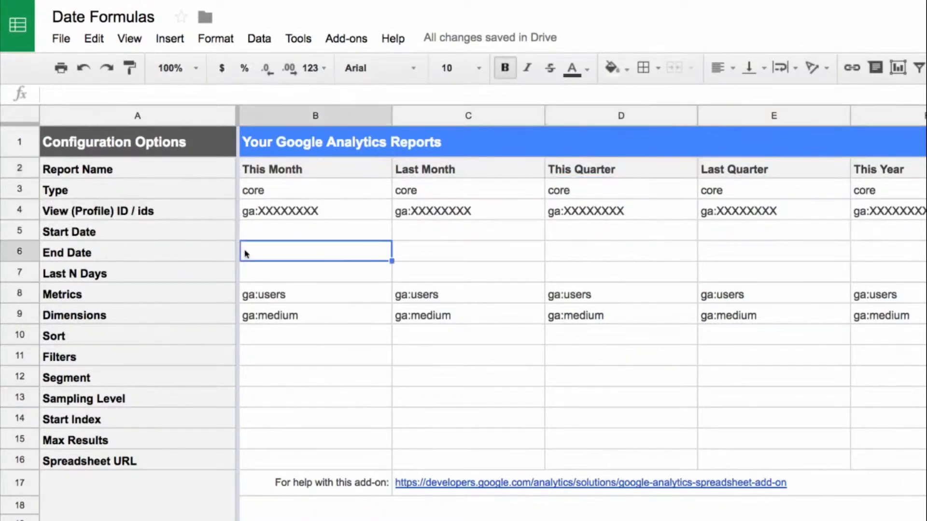
pyautogui.write('=tof')
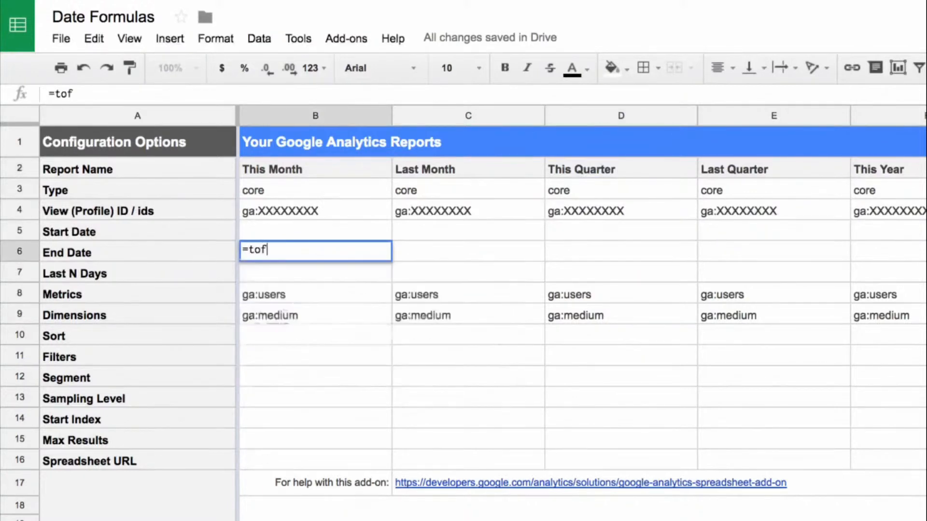
pyautogui.press('BackSpace')
pyautogui.write('dau')
pyautogui.press('BackSpace')
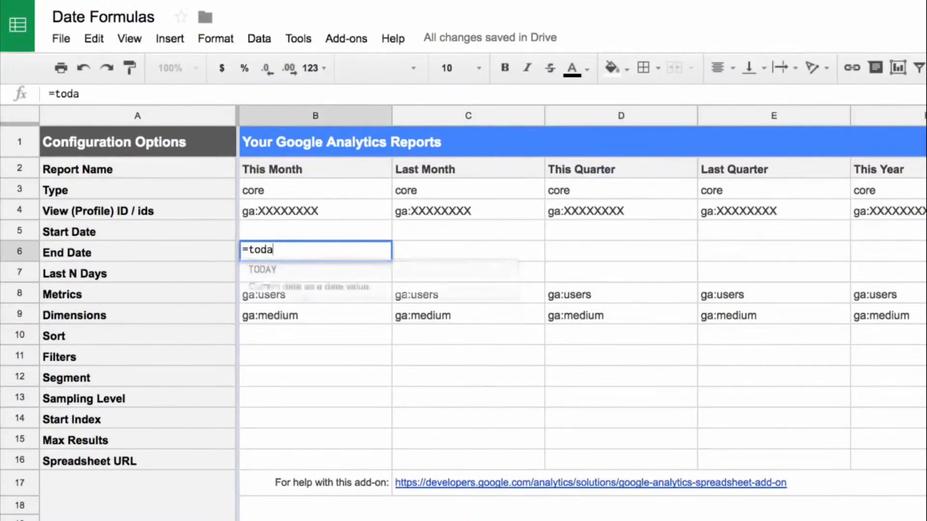
pyautogui.write('y()')
pyautogui.press('Return')
pyautogui.press('Up')
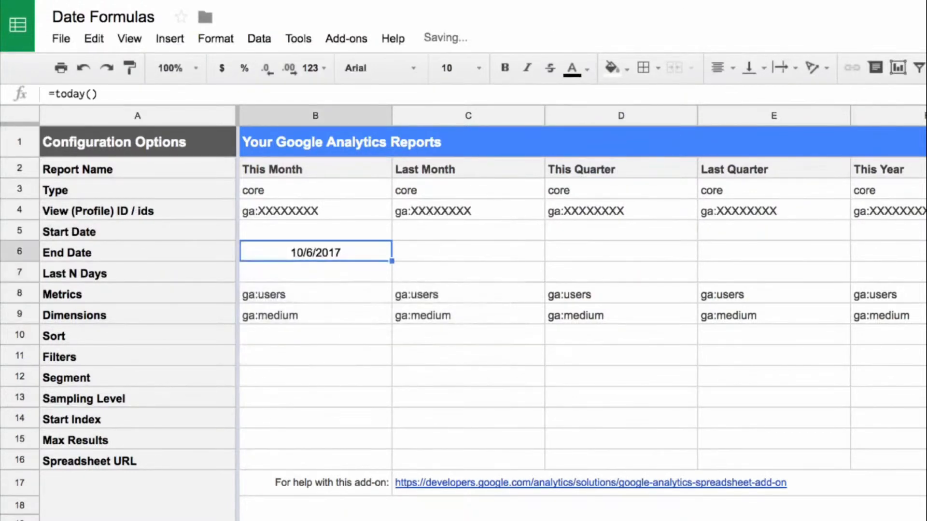
# Enter =eomonth(B6,-1)+1 as the Start Date of the This Month report in B5.
pyautogui.press('Up')
pyautogui.press('Up')
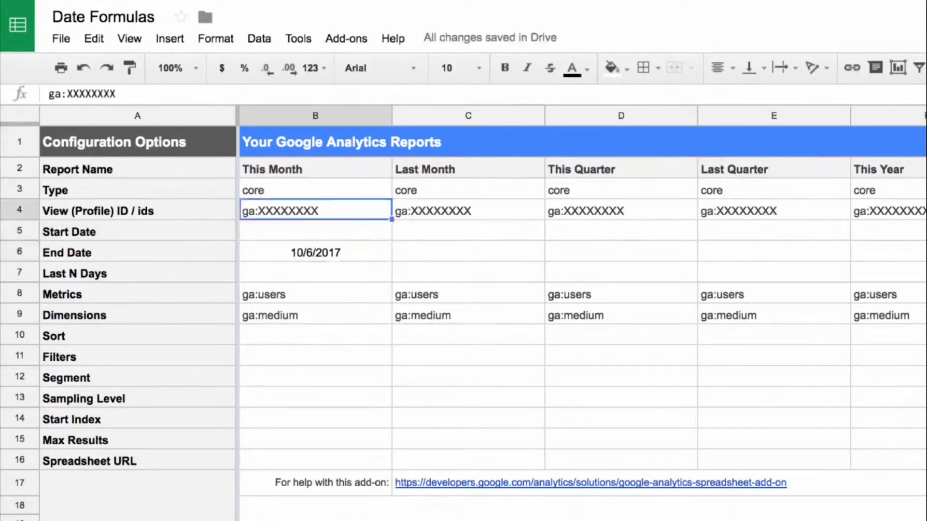
pyautogui.press('Down')
pyautogui.press('Down')
pyautogui.press('Up')
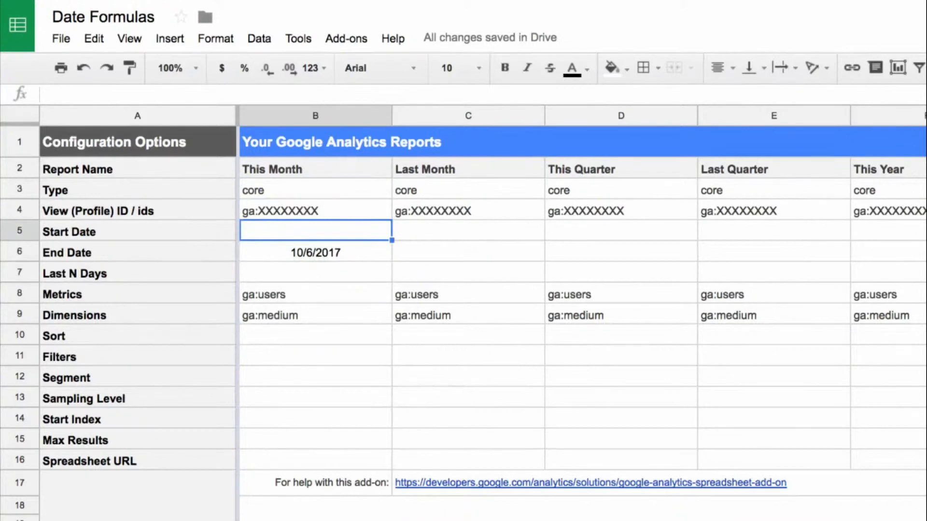
pyautogui.write('=ep')
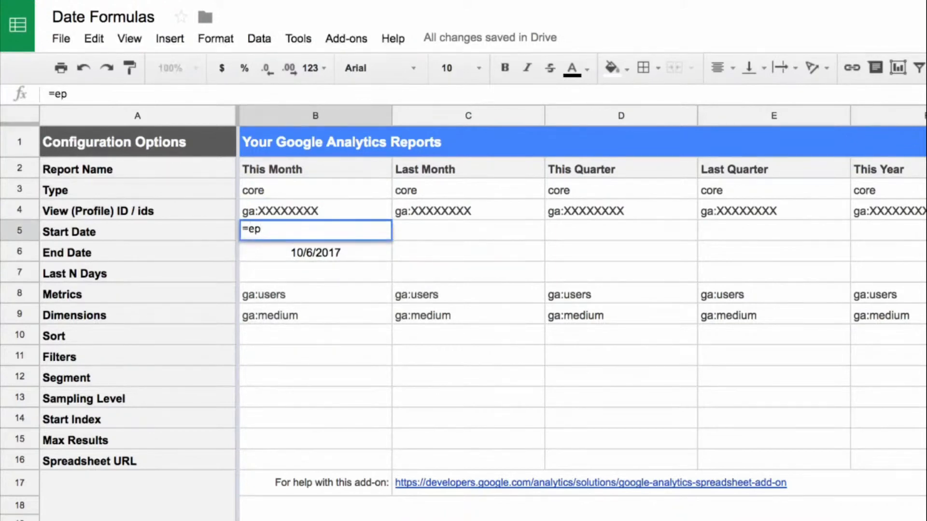
pyautogui.press('BackSpace')
pyautogui.write('omonth(')
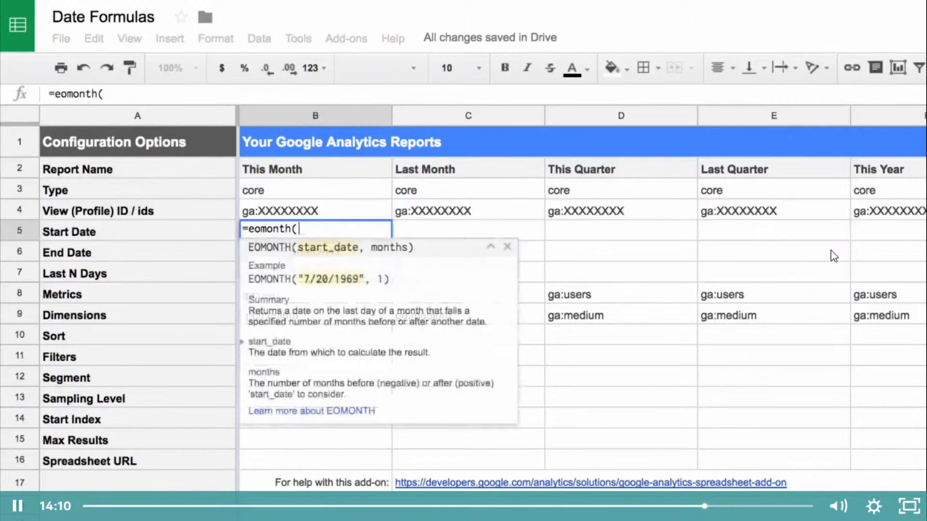
pyautogui.press('Down')
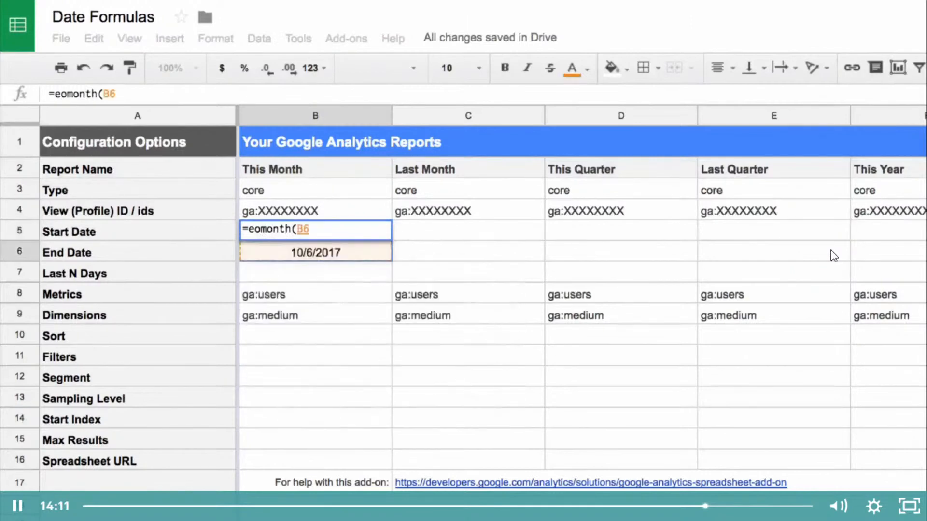
pyautogui.write(',')
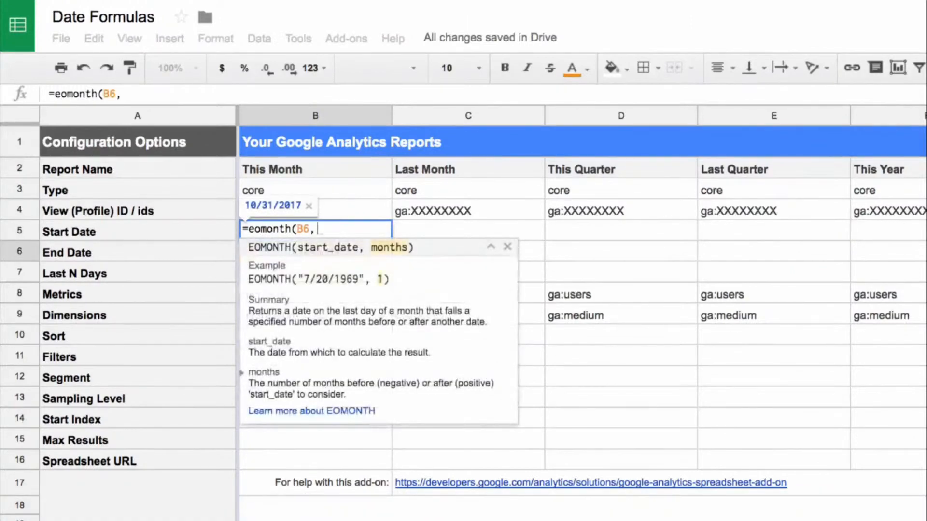
pyautogui.write('-1)+')
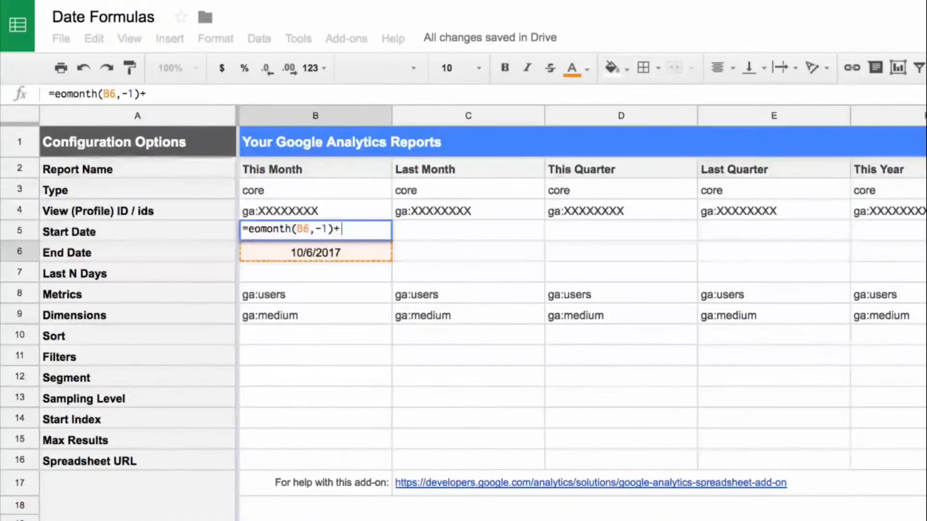
pyautogui.write('1')
pyautogui.press('Return')
pyautogui.press('Up')
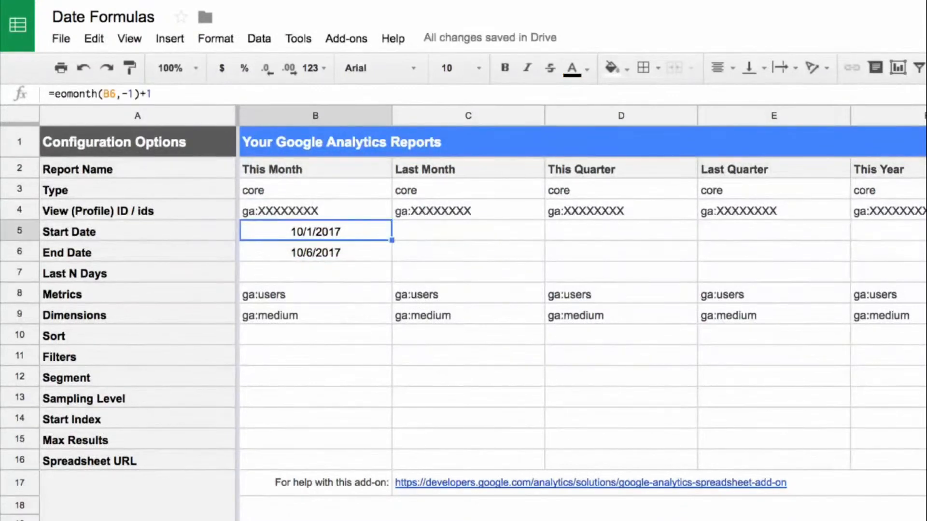
# Enter =eomonth(today(),-1) as the End Date of the Last Month report in C6.
pyautogui.click(469, 251)
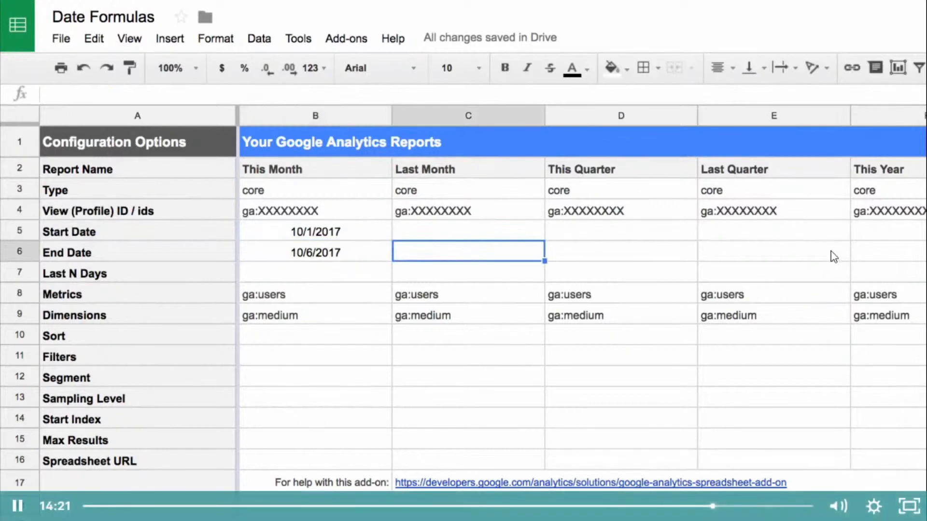
pyautogui.write('=')
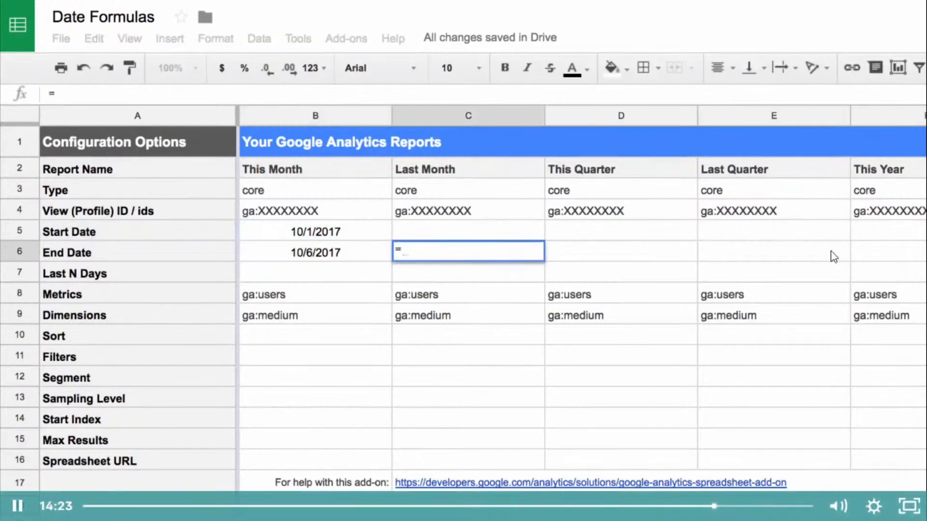
pyautogui.write('eomonth(toda')
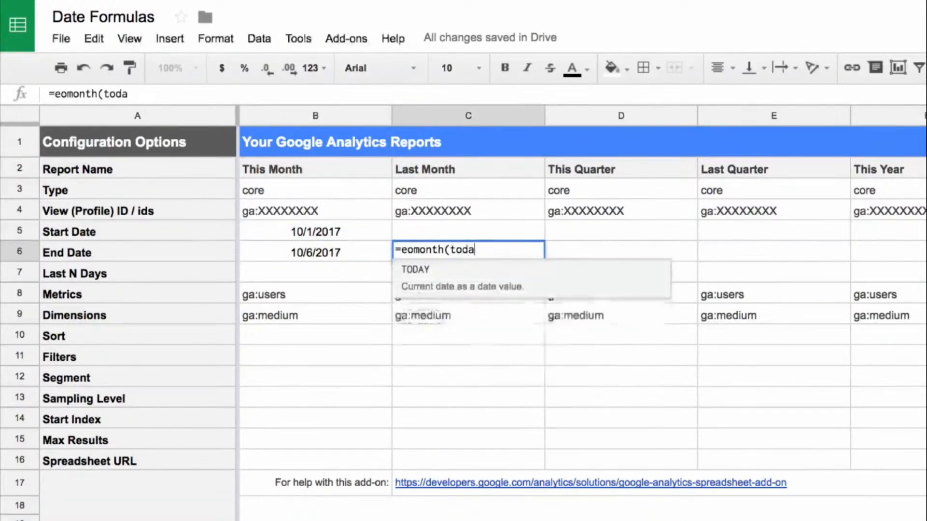
pyautogui.write('y(),')
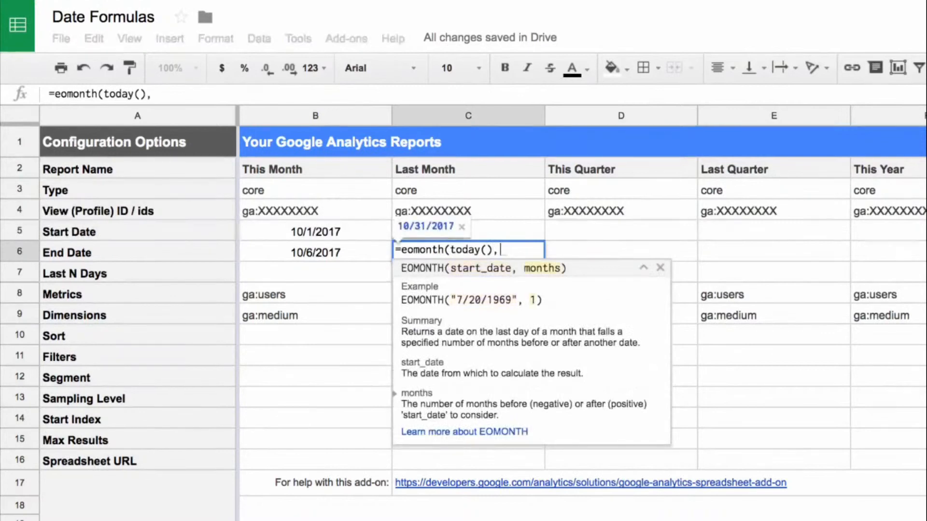
pyautogui.write('-1)')
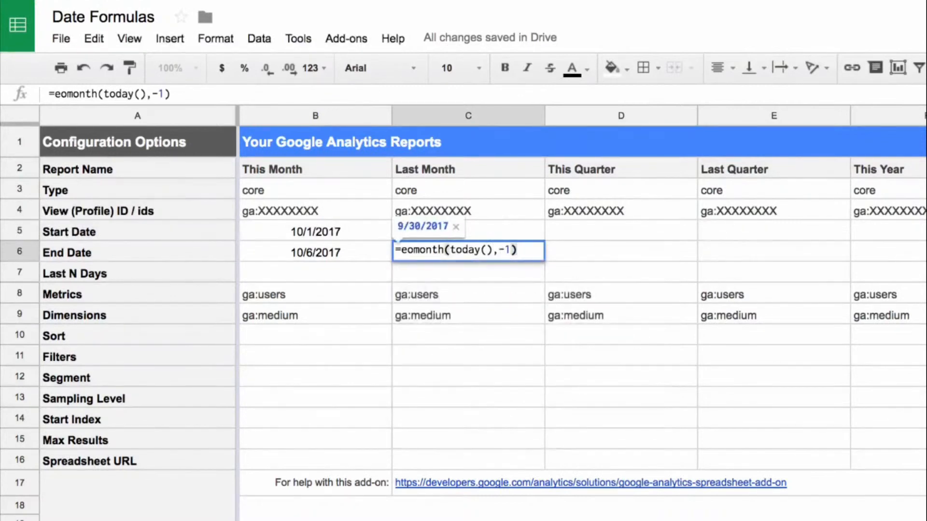
pyautogui.press('Return')
pyautogui.press('Up')
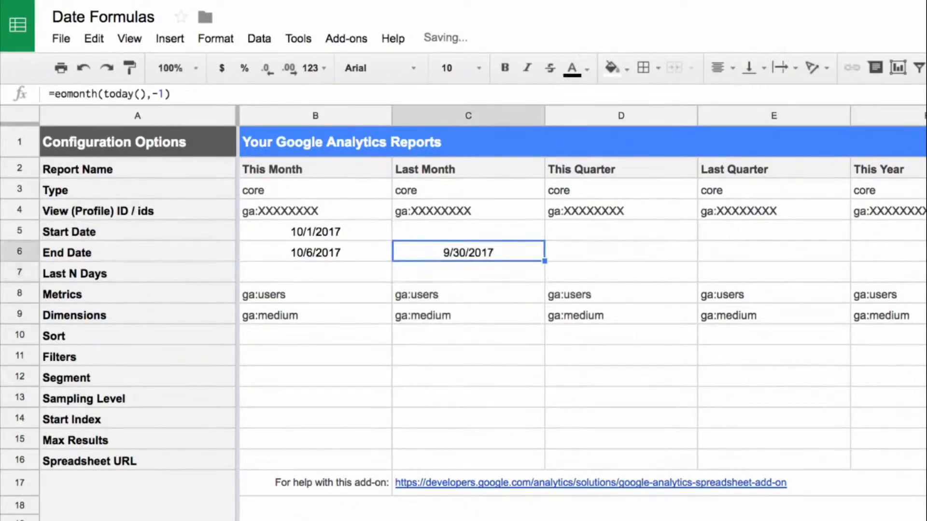
# Copy the Last Month End Date formula into Start Date cell C5 and change it to =eomonth(today(),-2)+1.
pyautogui.hotkey('ctrl', 'c')
pyautogui.press('Up')
pyautogui.hotkey('ctrl', 'v')
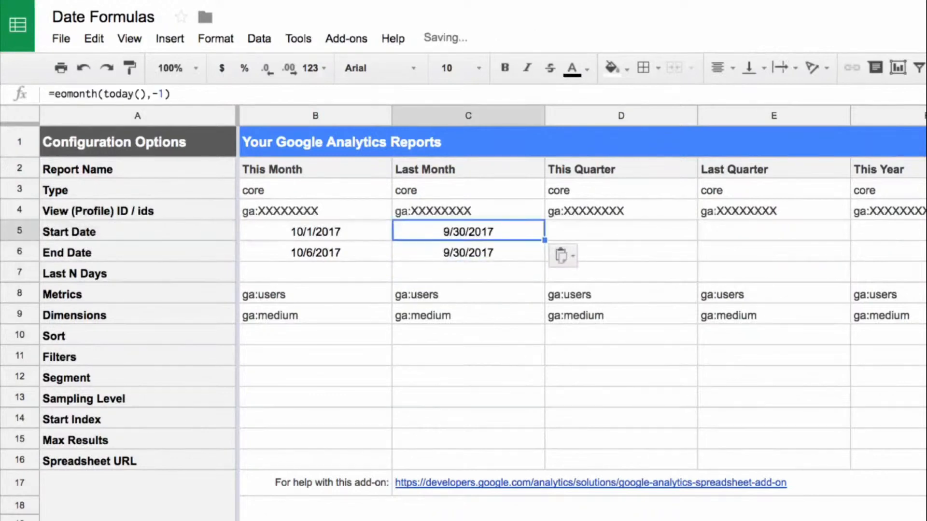
pyautogui.press('Return')
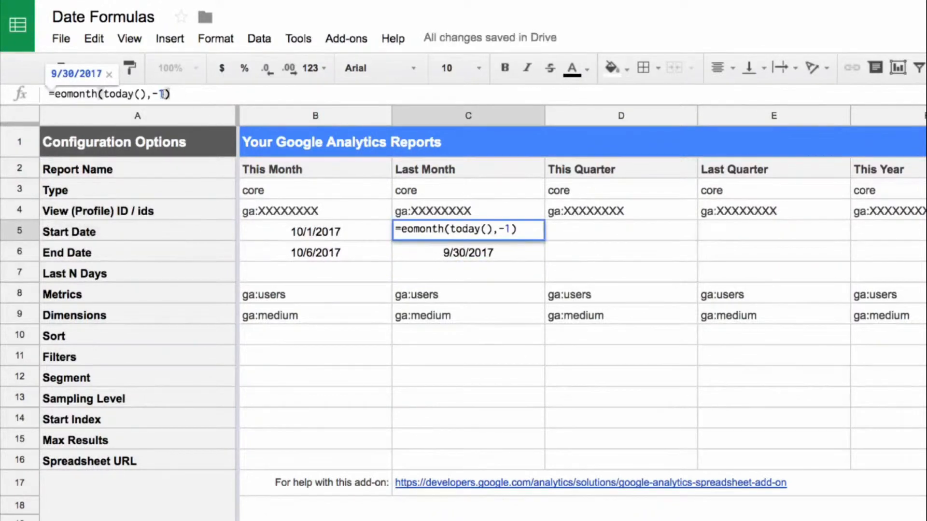
pyautogui.write('2')
pyautogui.press('Right')
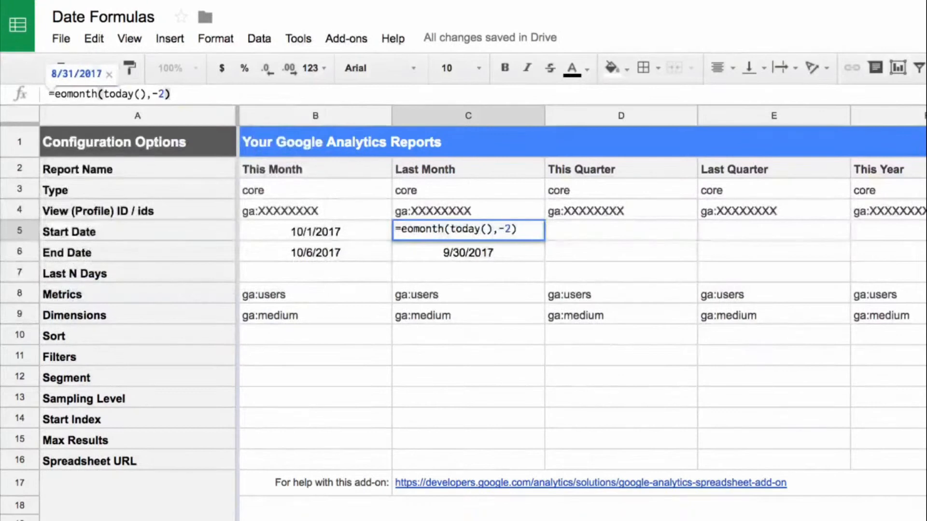
pyautogui.write('+!')
pyautogui.press('BackSpace')
pyautogui.write('1')
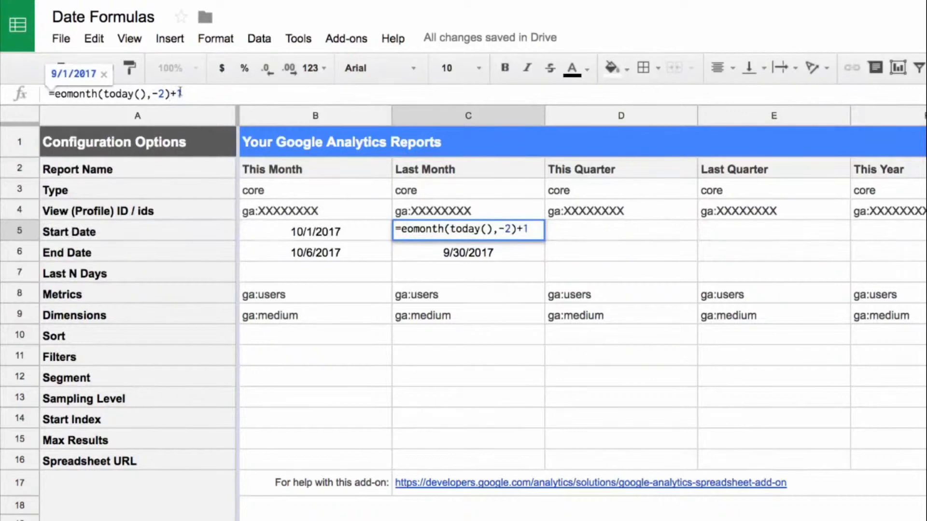
pyautogui.press('Return')
pyautogui.press('Up')
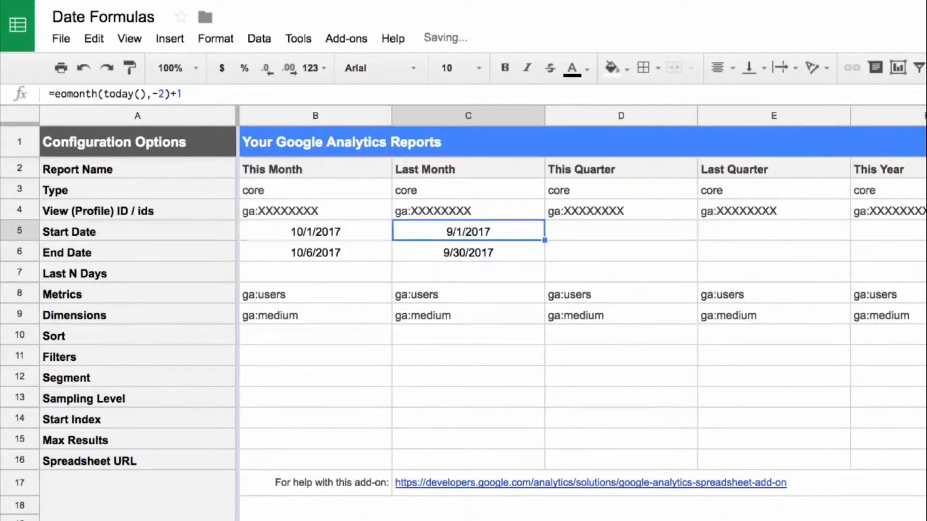
# Compare the Start Date and End Date formulas of the Last Month report in C5 and C6.
pyautogui.hotkey('shift', 'Down')
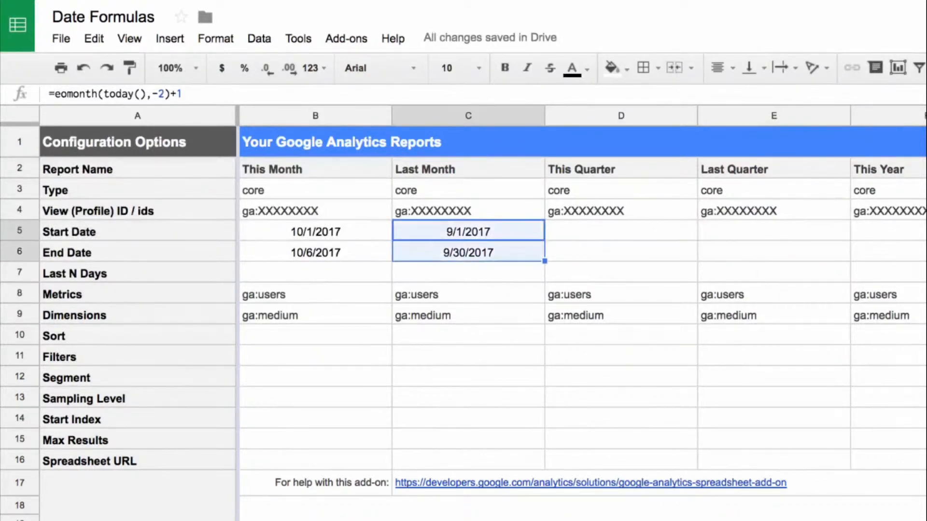
pyautogui.hotkey('shift', 'Up')
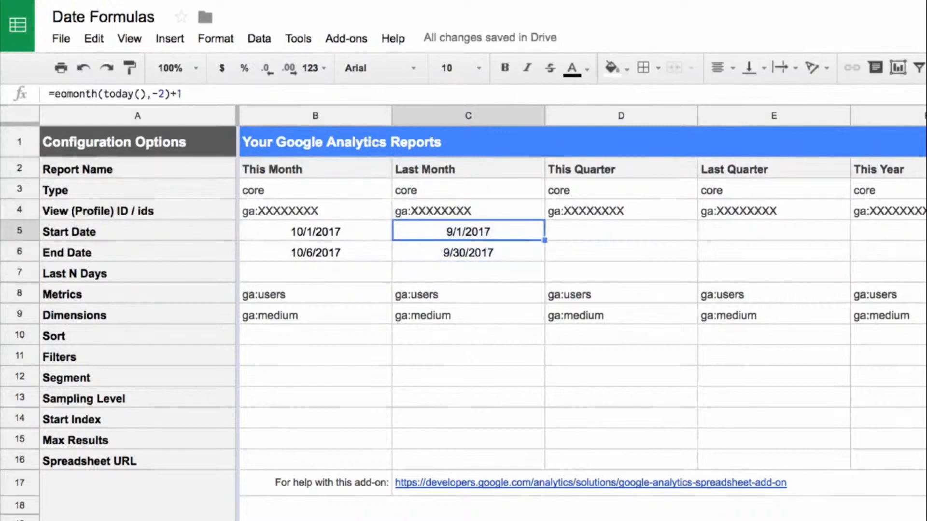
pyautogui.press('Down')
pyautogui.press('Up')
pyautogui.press('Down')
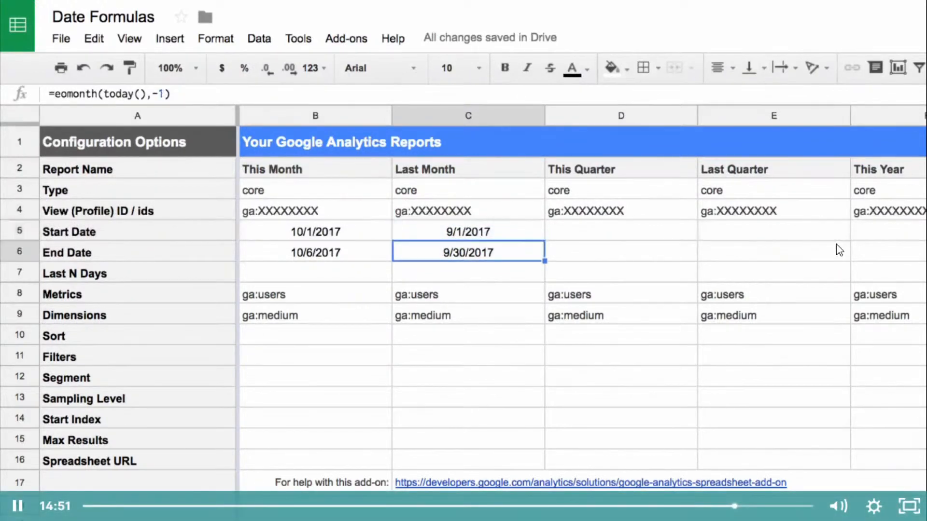
# Paste =eomonth(today(),mod(12-month(today()),3)-3)+1 as the This Quarter Start Date in D5 and center it.
pyautogui.press('Up')
pyautogui.press('Right')
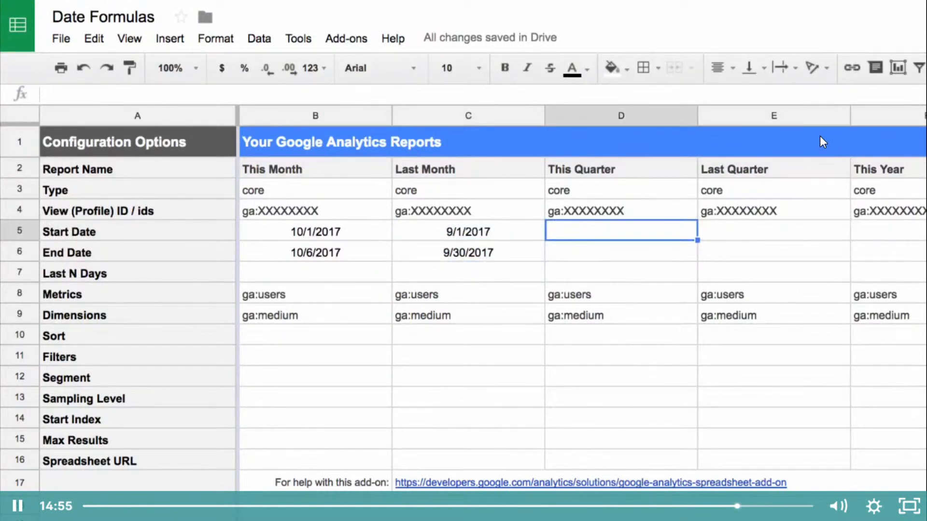
pyautogui.hotkey('ctrl', 'v')
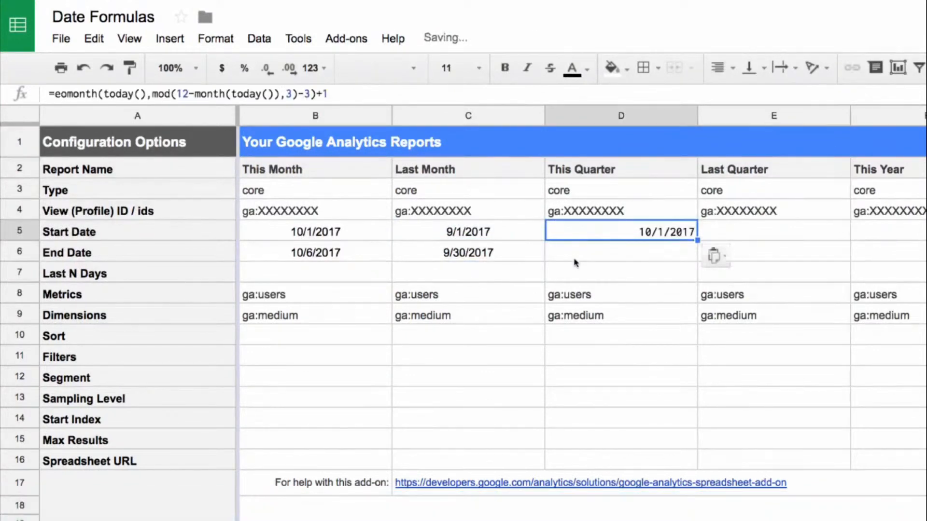
pyautogui.hotkey('ctrl', 'shift', 'e')
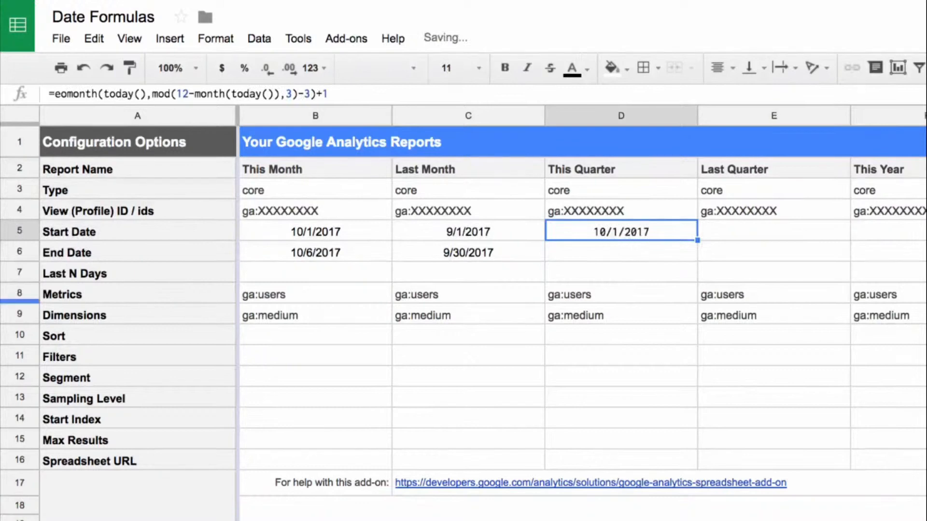
# Copy the =today() End Date from B6 into the This Quarter End Date cell D6.
pyautogui.click(347, 255)
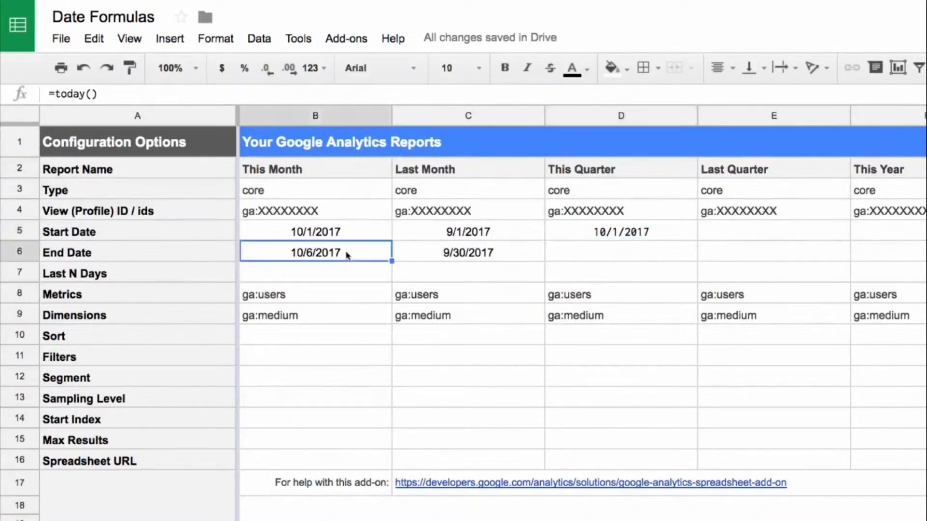
pyautogui.hotkey('ctrl', 'c')
pyautogui.click(582, 261)
pyautogui.hotkey('ctrl', 'v')
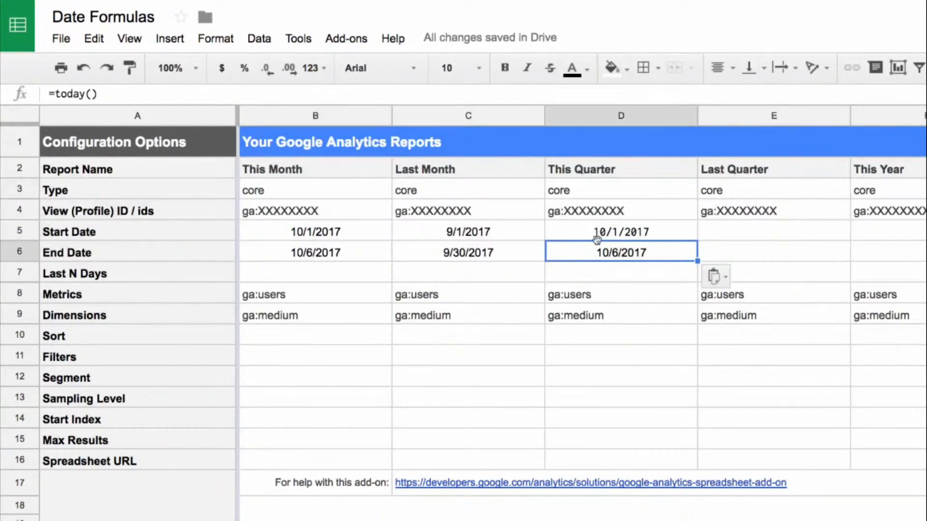
# Paste =eomonth(today(),mod(12-month(today()),3)-6)+1 as the Last Quarter Start Date in E5 and review its month offset.
pyautogui.click(742, 237)
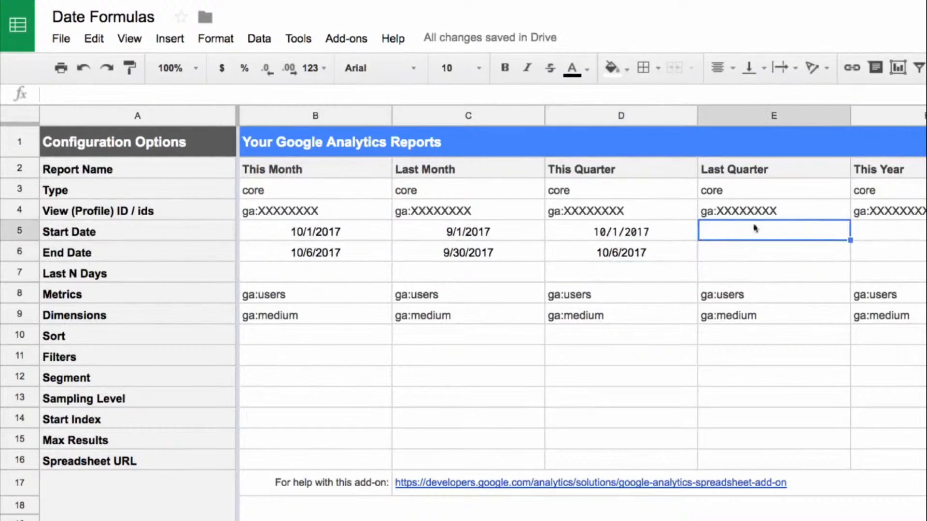
pyautogui.hotkey('ctrl', 'v')
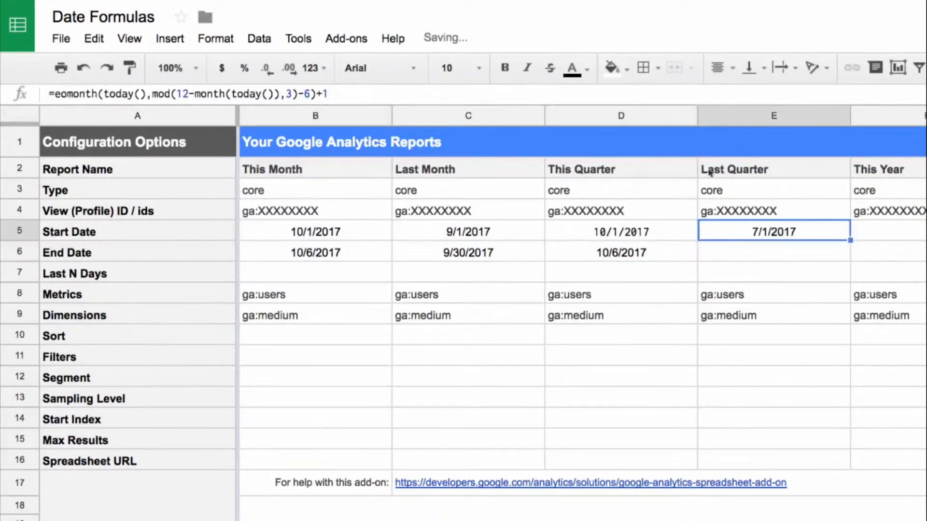
pyautogui.press('Return')
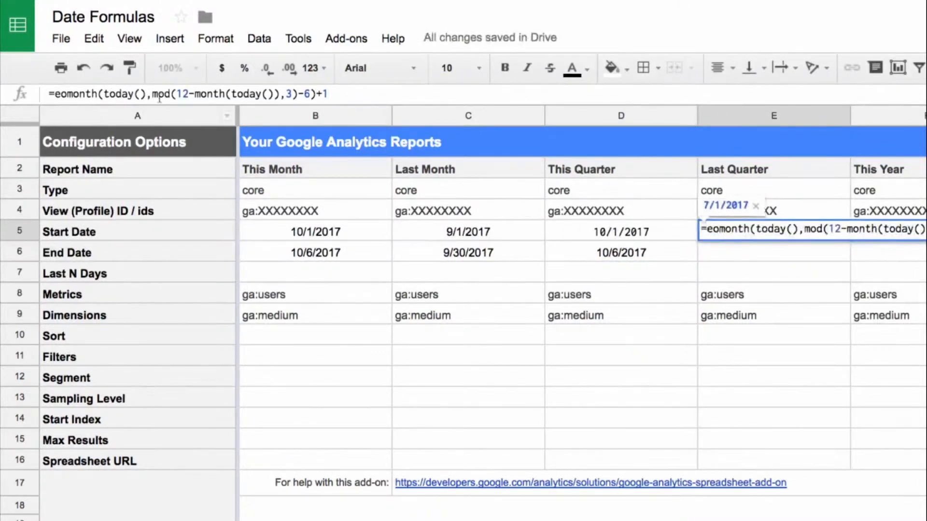
pyautogui.doubleClick(307, 93)
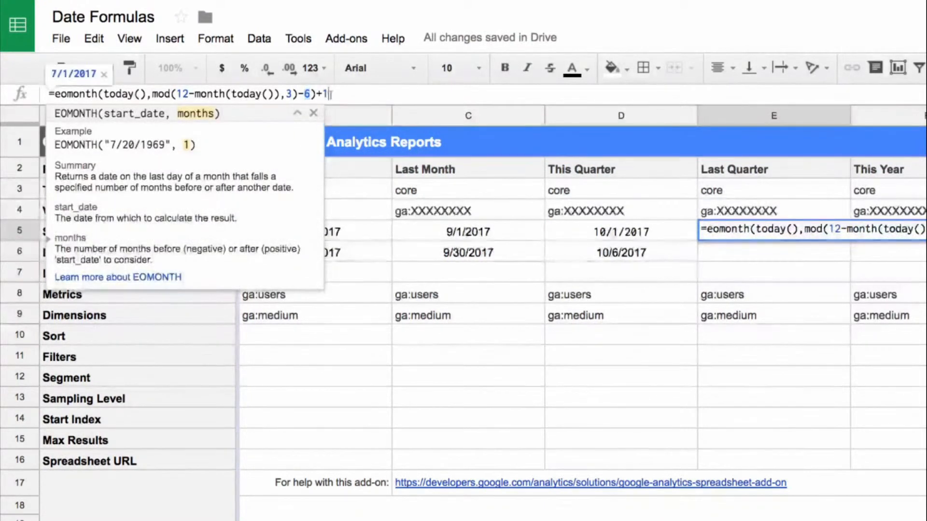
pyautogui.click(351, 98)
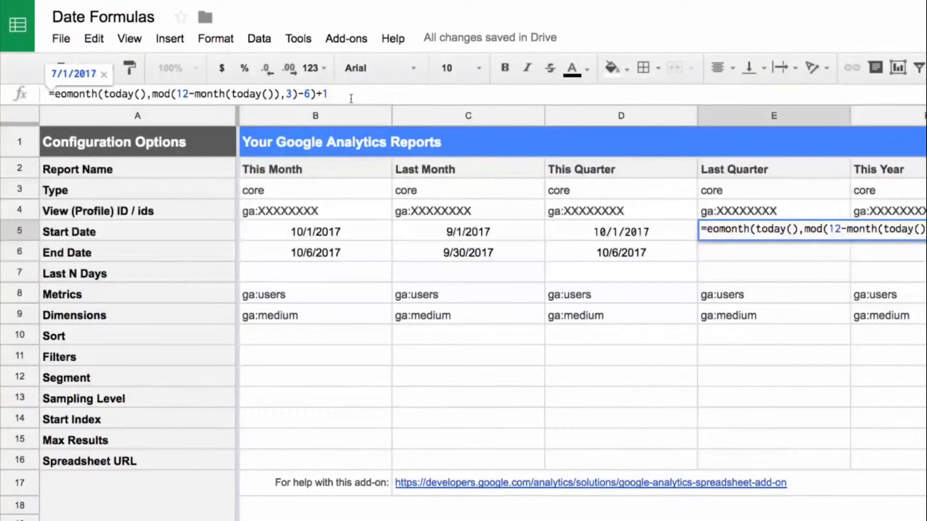
pyautogui.press('Return')
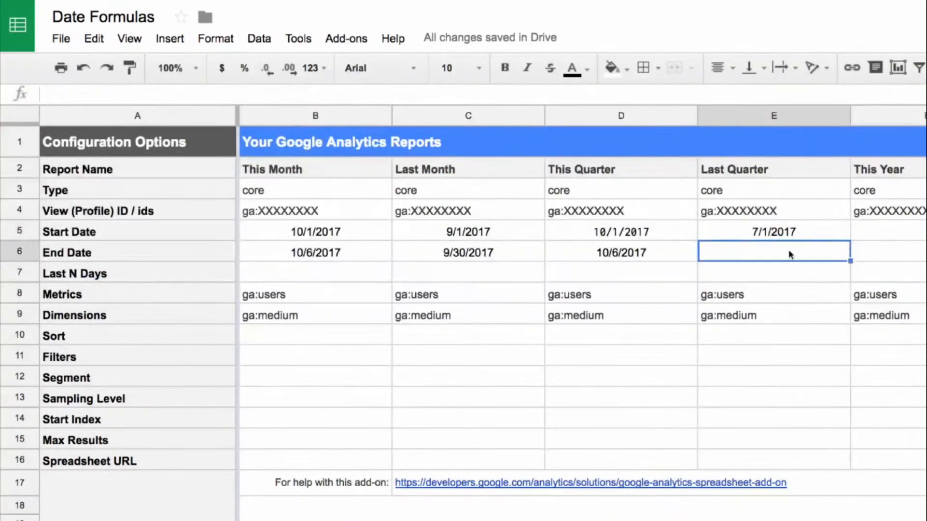
# Paste =eomonth(today(),mod(12-month(today()),3)-3) as the Last Quarter End Date in E6.
pyautogui.click(641, 99)
pyautogui.hotkey('ctrl', 'v')
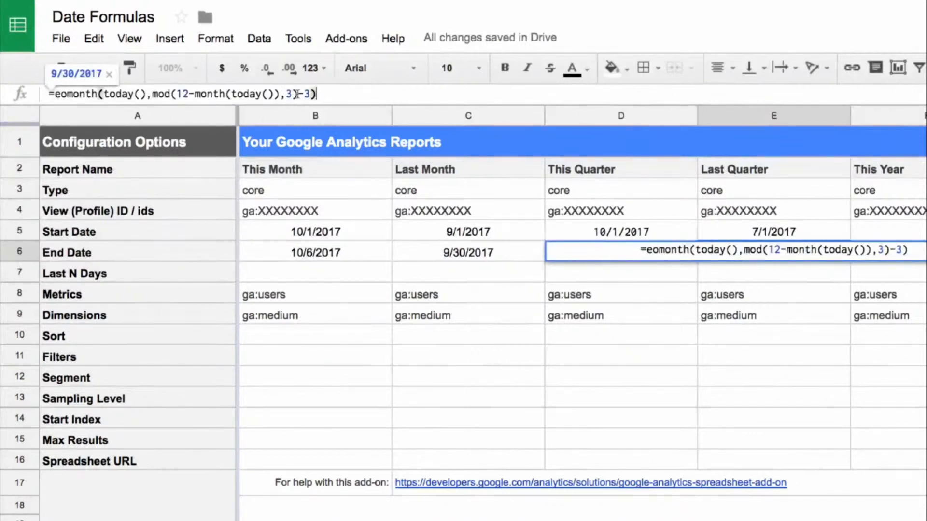
pyautogui.click(312, 93)
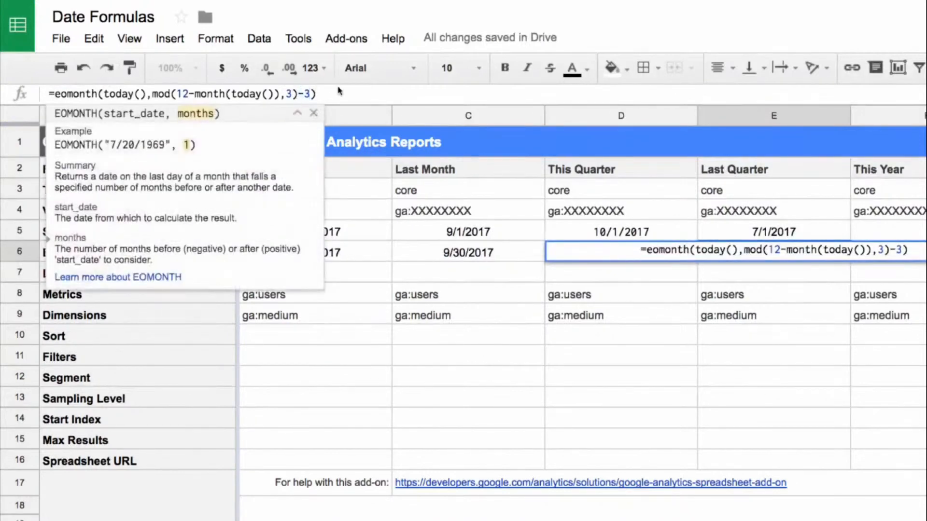
pyautogui.press('Return')
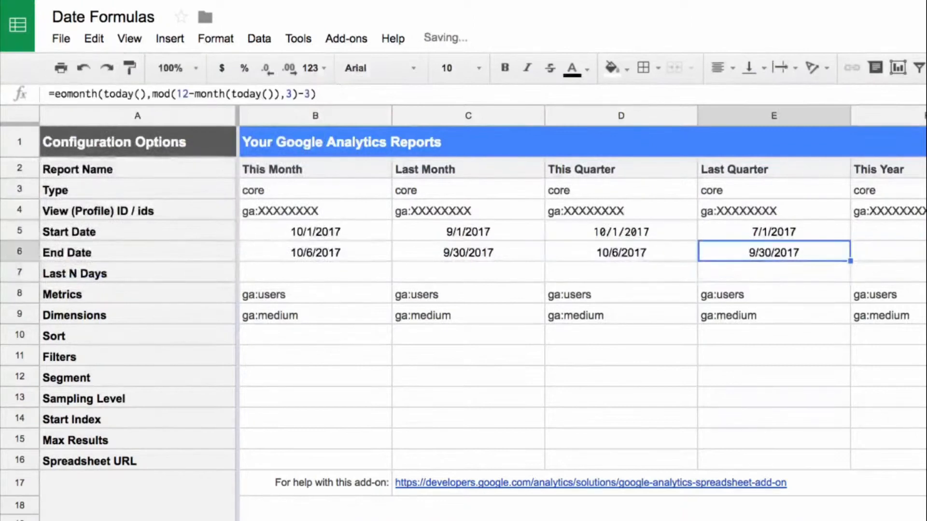
# Enter =today() as the This Year End Date in F6.
pyautogui.click(889, 231)
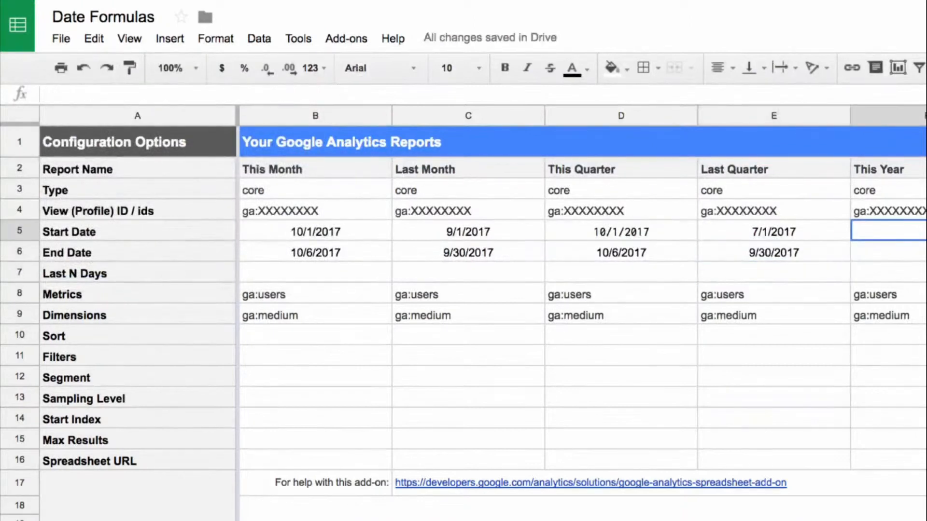
pyautogui.hscroll(8, 579, 299)
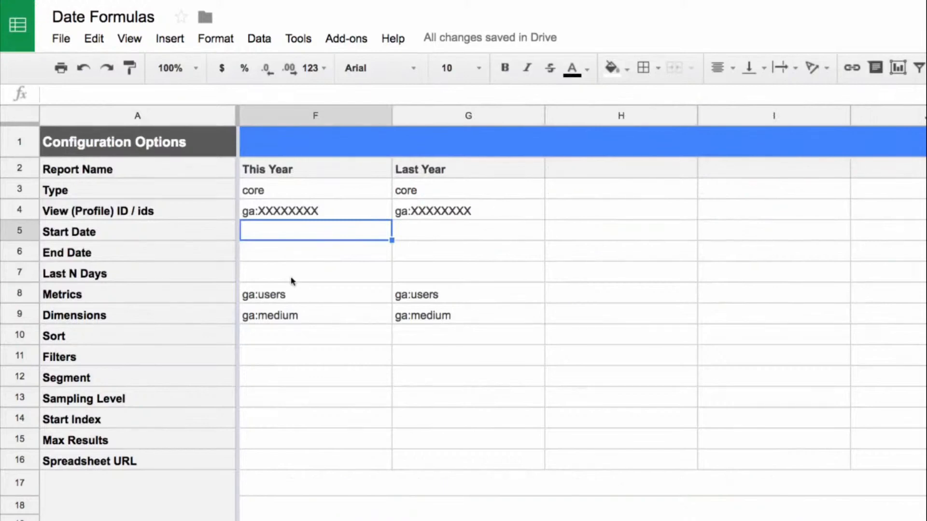
pyautogui.press('Down')
pyautogui.write('=t')
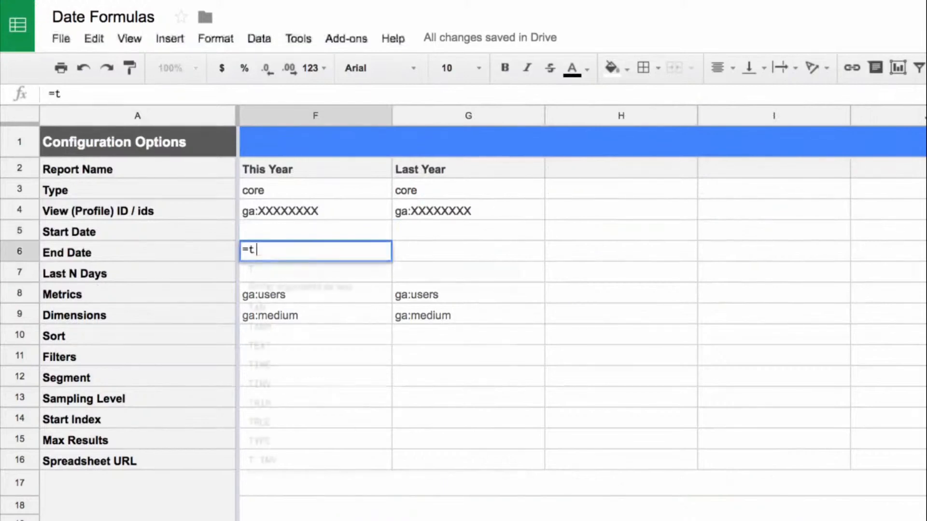
pyautogui.write('oday()')
pyautogui.press('Return')
# Enter =date(year(today()),1,1) as the This Year Start Date in F5.
pyautogui.press('Up')
pyautogui.press('Up')
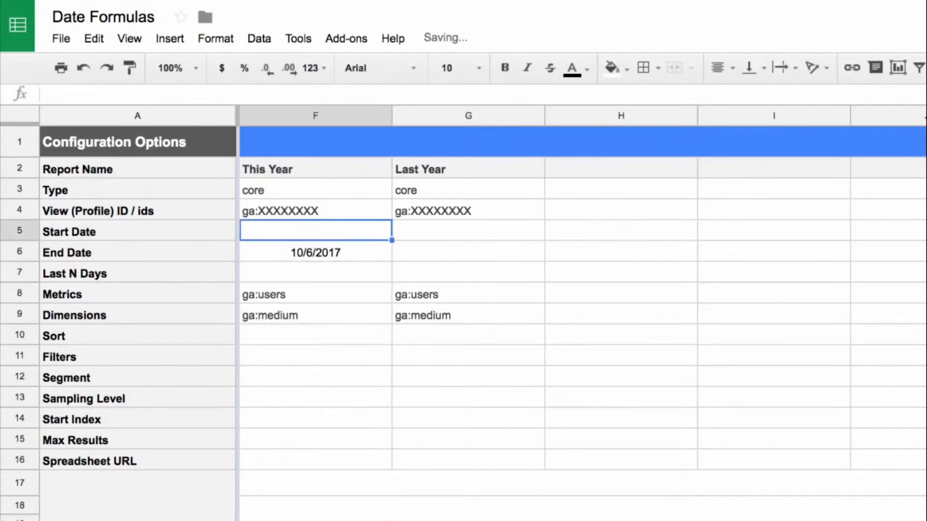
pyautogui.write('=')
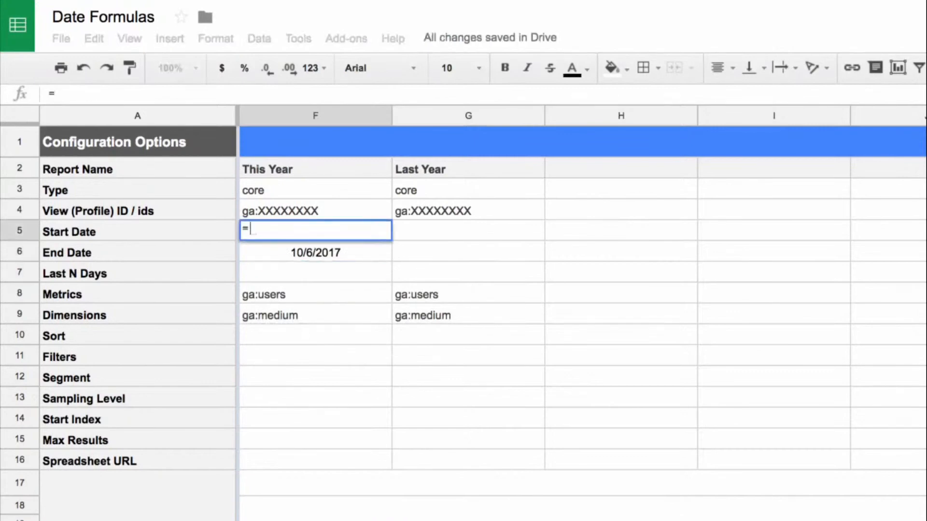
pyautogui.write('date(year(')
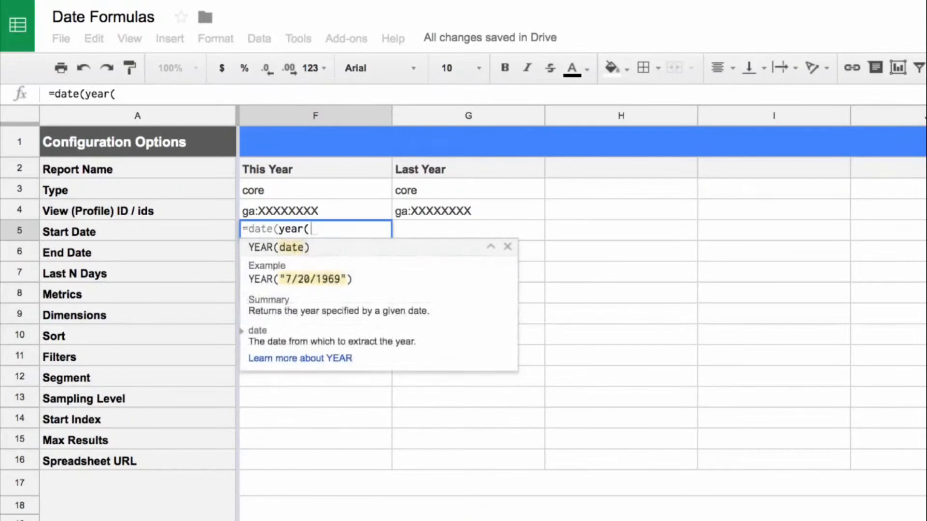
pyautogui.write('today()),')
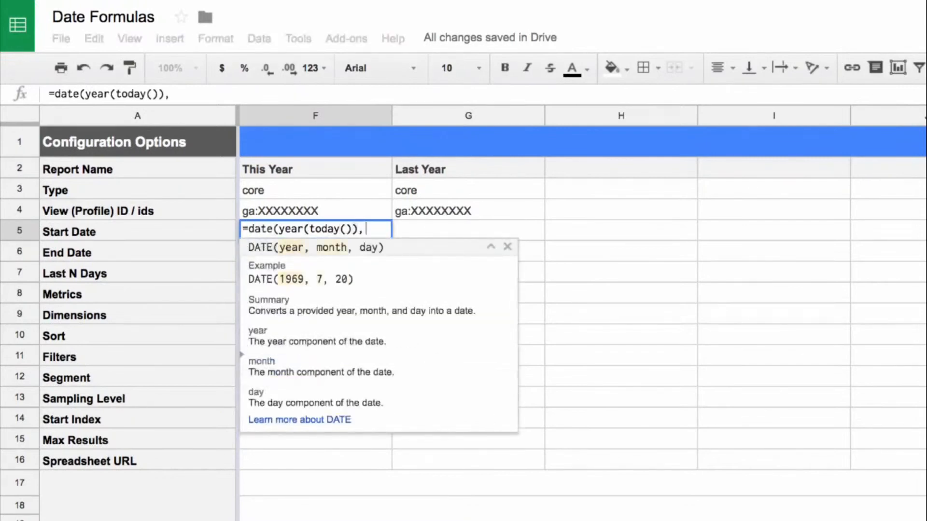
pyautogui.write('1,1')
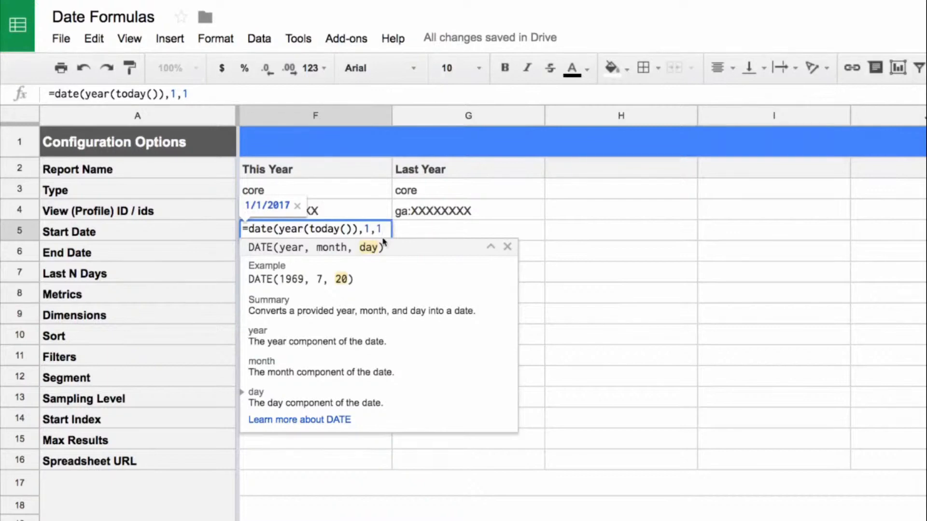
pyautogui.press('Return')
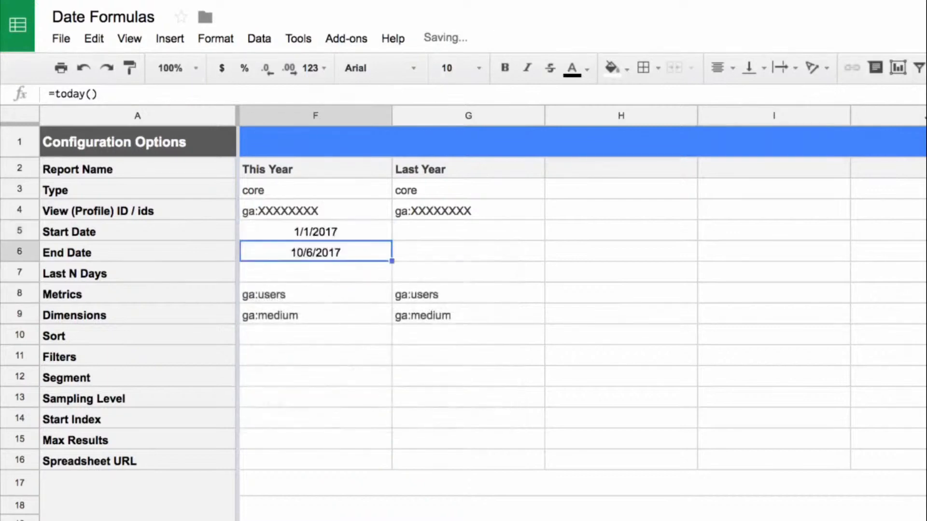
# Copy the This Year Start Date formula from F5 into G5 and change it to =date(year(today())-1,1,1).
pyautogui.press('Up')
pyautogui.press('Right')
pyautogui.press('Left')
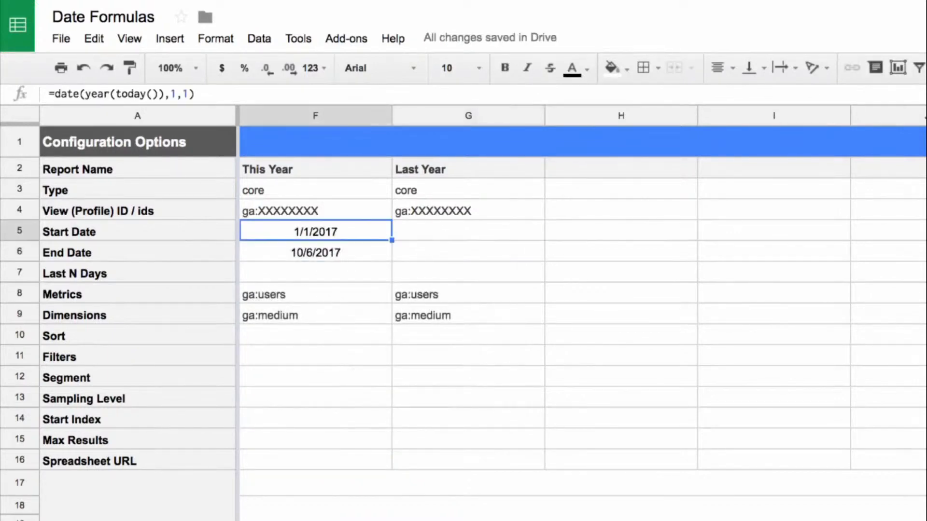
pyautogui.hotkey('ctrl', 'c')
pyautogui.press('Right')
pyautogui.hotkey('ctrl', 'v')
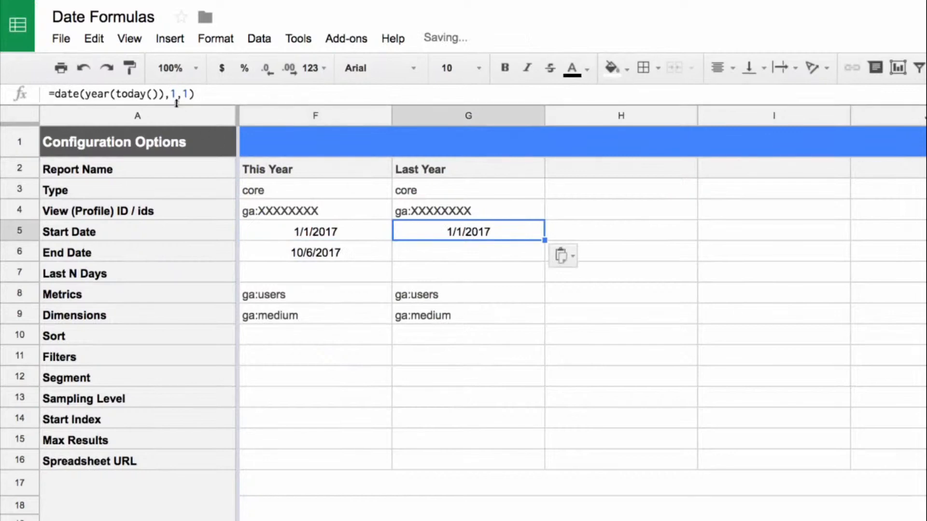
pyautogui.click(165, 93)
pyautogui.write('-1')
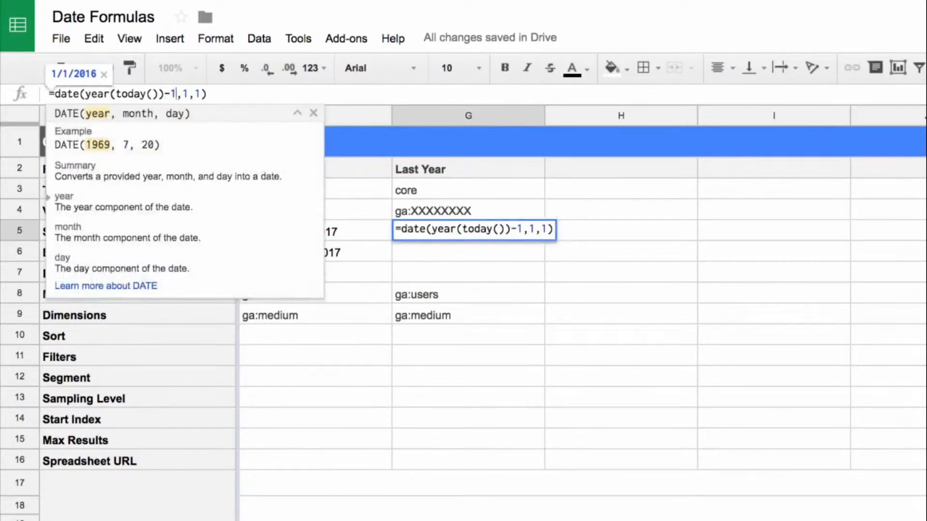
pyautogui.press('Return')
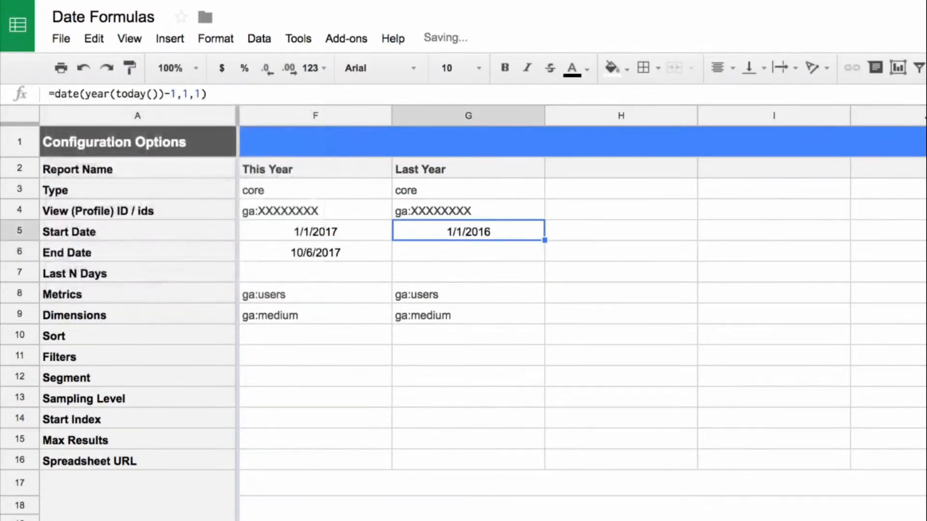
# Copy the Last Year Start Date formula into G6 and change it to =date(year(today())-1,12,31) as the End Date.
pyautogui.hotkey('ctrl', 'c')
pyautogui.press('Down')
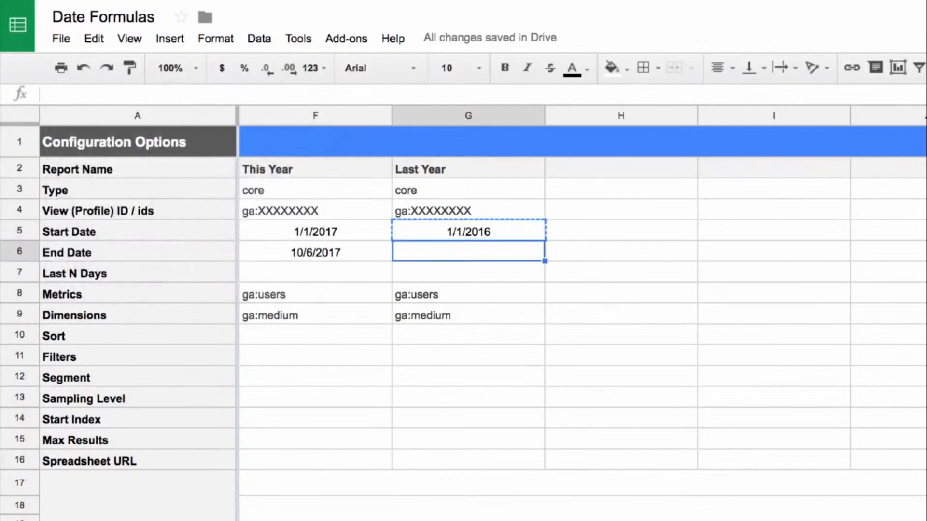
pyautogui.hotkey('ctrl', 'v')
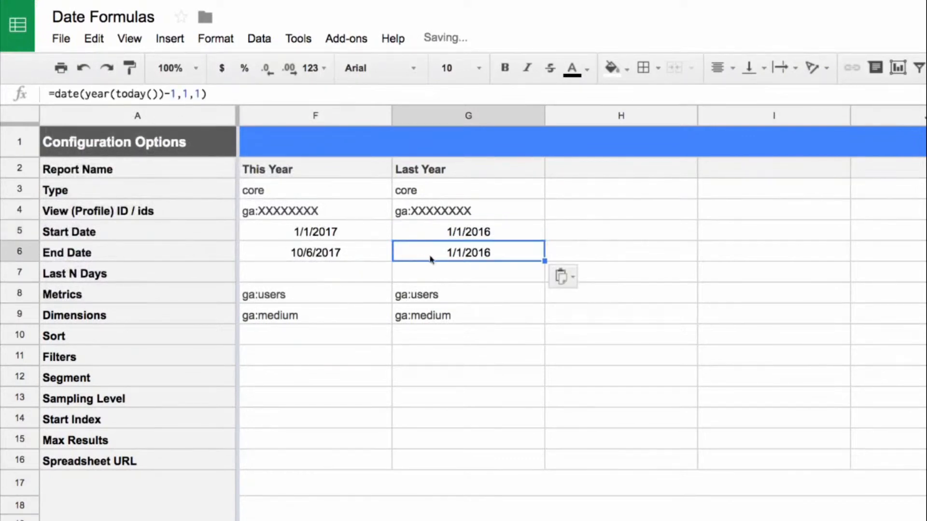
pyautogui.click(186, 94)
pyautogui.write('2')
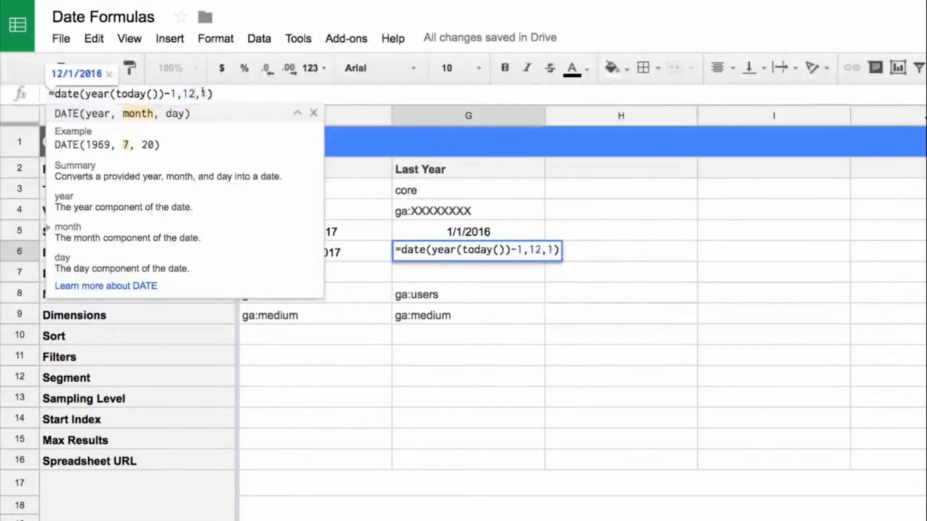
pyautogui.click(202, 93)
pyautogui.write('3')
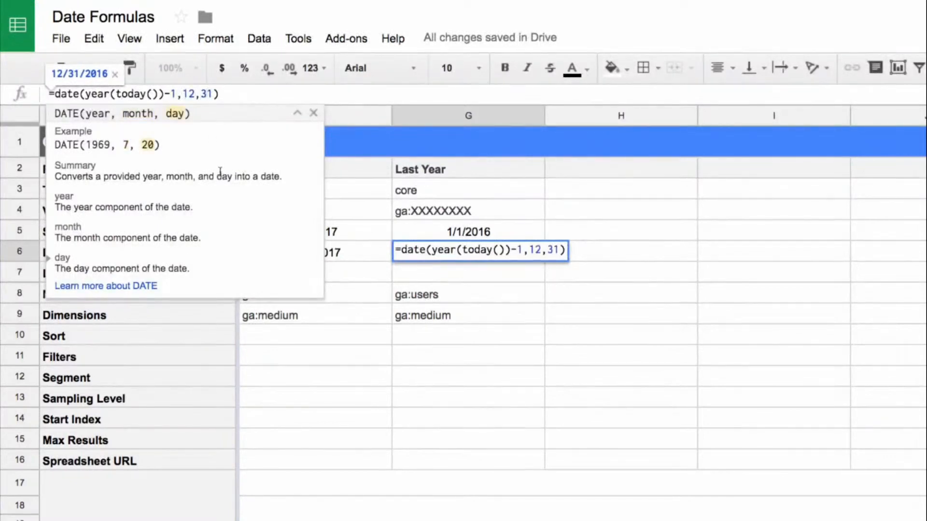
pyautogui.press('Return')
pyautogui.press('Up')
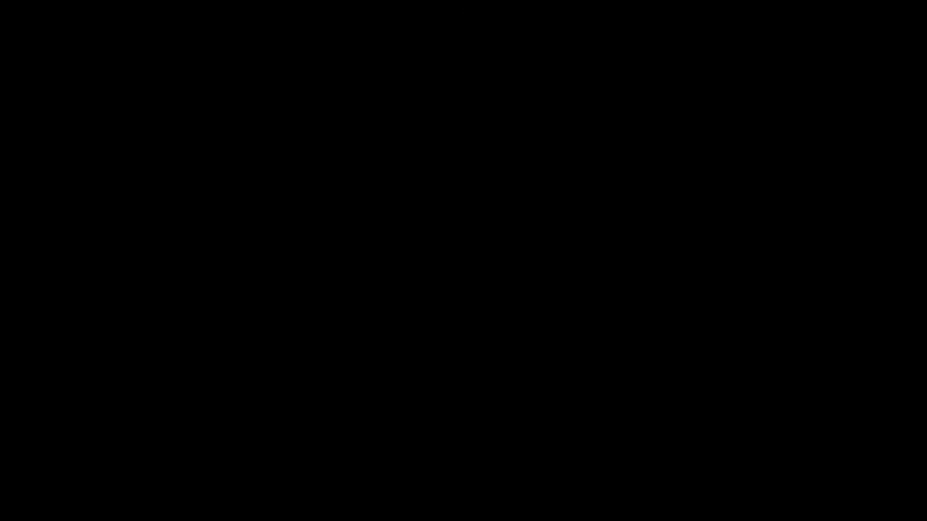
# Exit the full-screen lecture video and open the Day 12 Starter template in a new browser tab.
pyautogui.moveTo(817, 162)
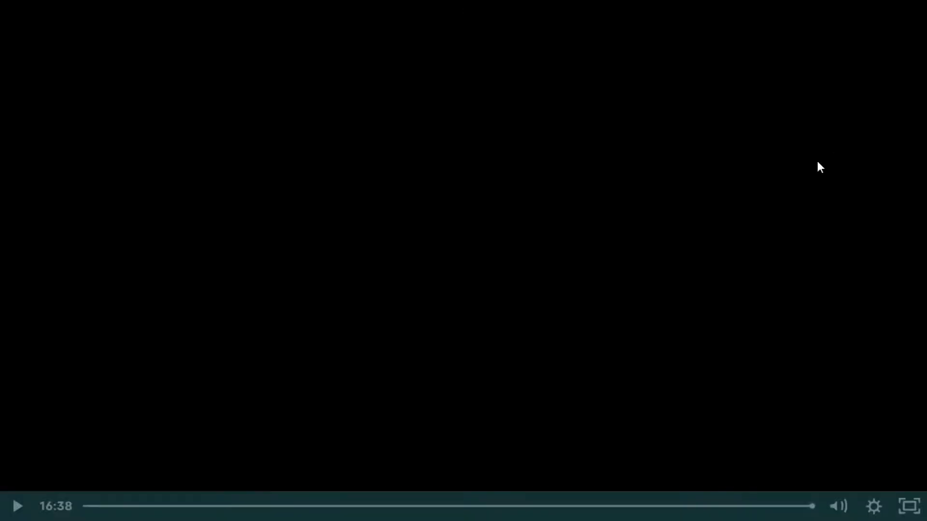
pyautogui.click(915, 514)
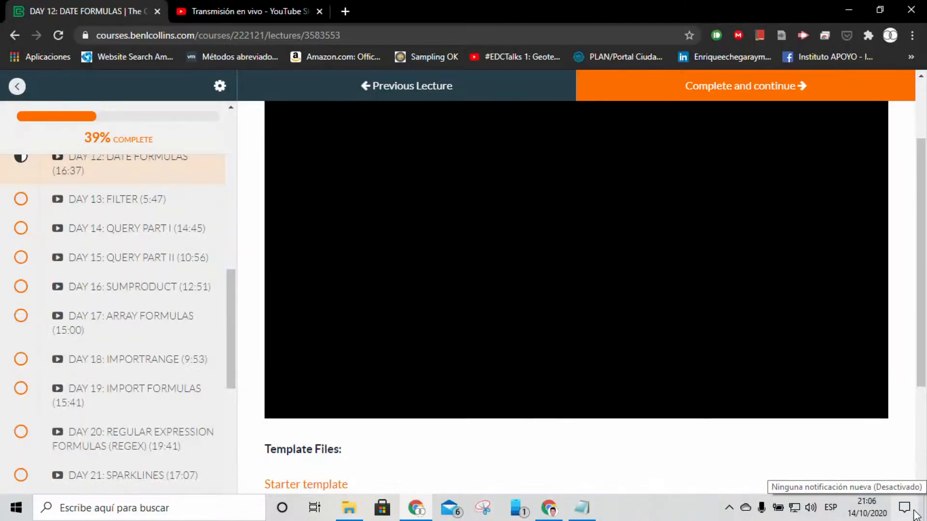
pyautogui.scroll(-3, 816, 439)
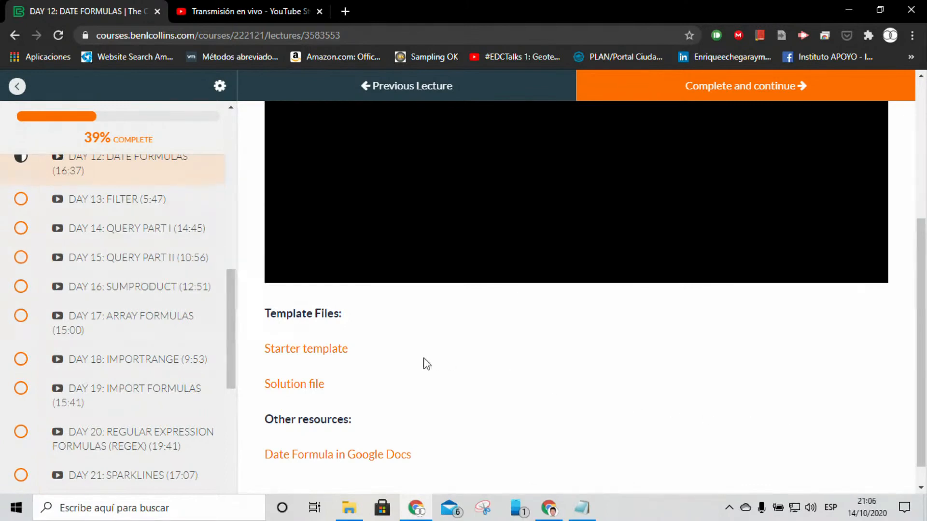
pyautogui.rightClick(331, 353)
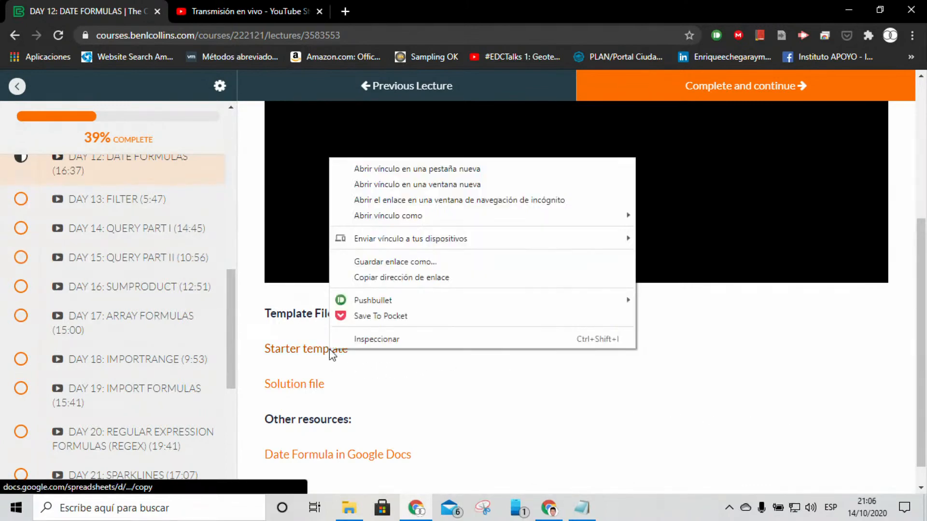
pyautogui.click(391, 170)
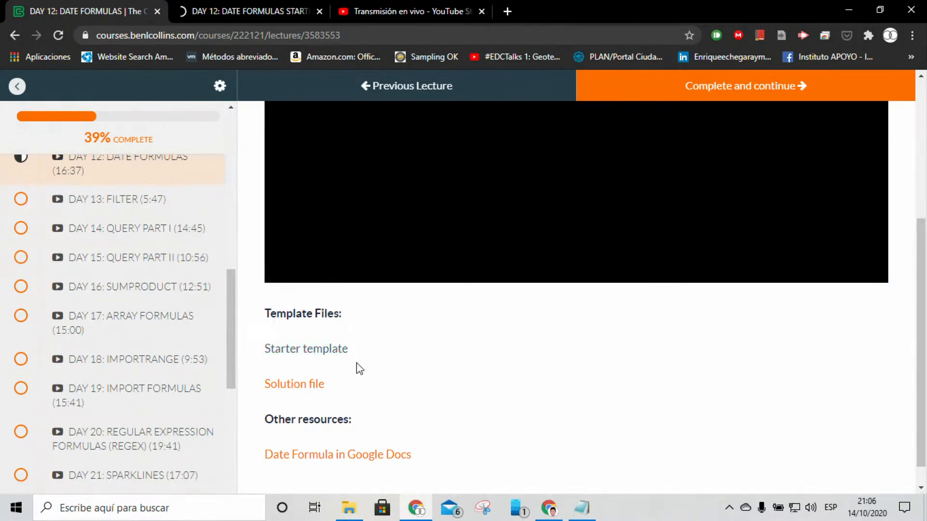
# Open the Day 12 Solution file in a new browser tab and look over the lecture page's resources.
pyautogui.rightClick(311, 391)
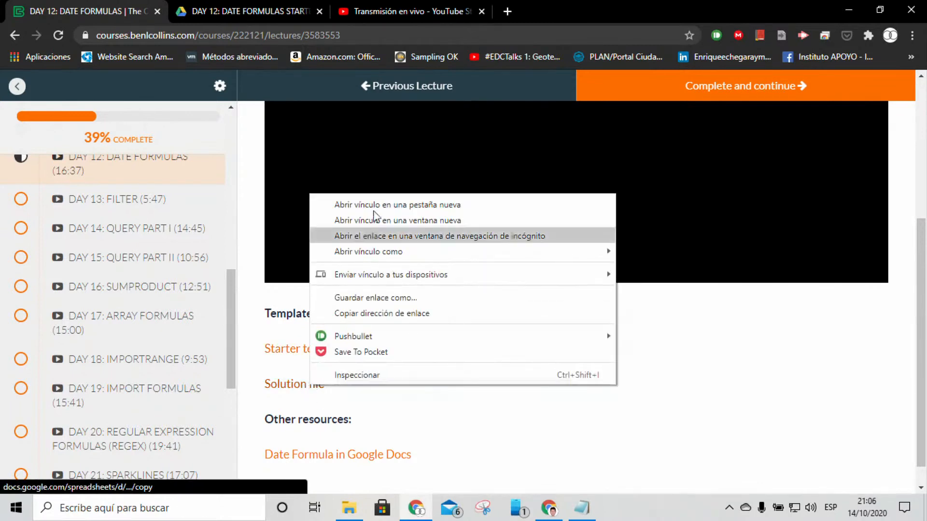
pyautogui.click(381, 200)
pyautogui.scroll(-1, 470, 375)
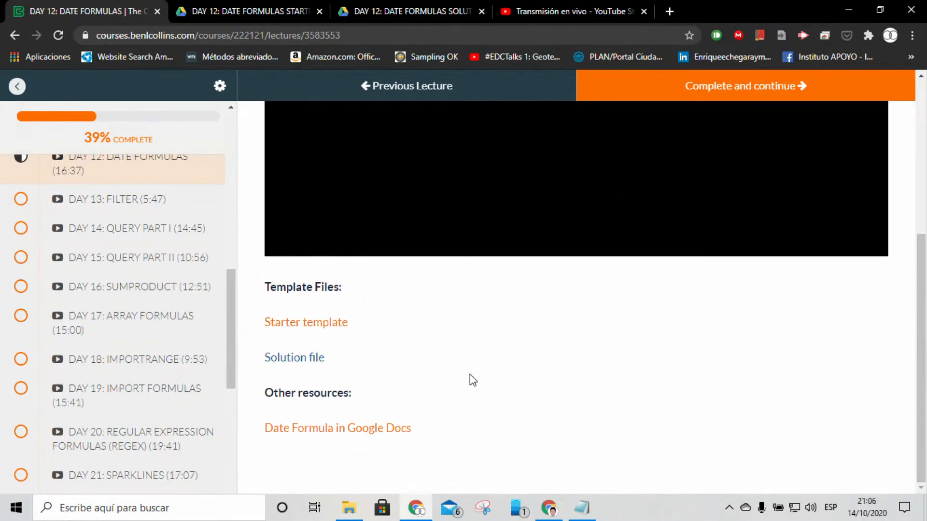
pyautogui.scroll(4, 473, 380)
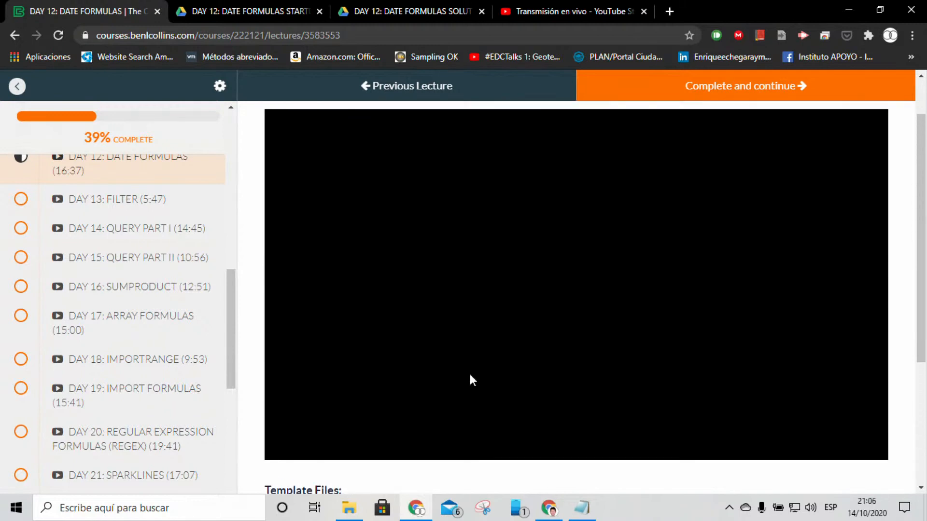